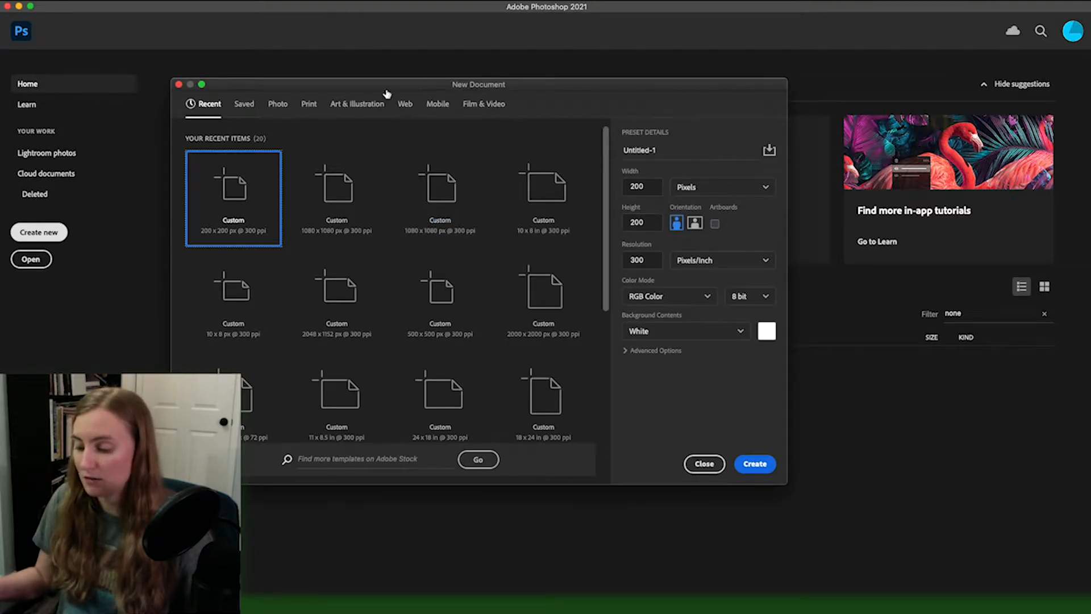
Step: Look through the new-document preset categories from Saved to Film & Video and return to the recent ones
{"action": "left_click", "coordinate": [245, 105]}
{"action": "left_click", "coordinate": [278, 105]}
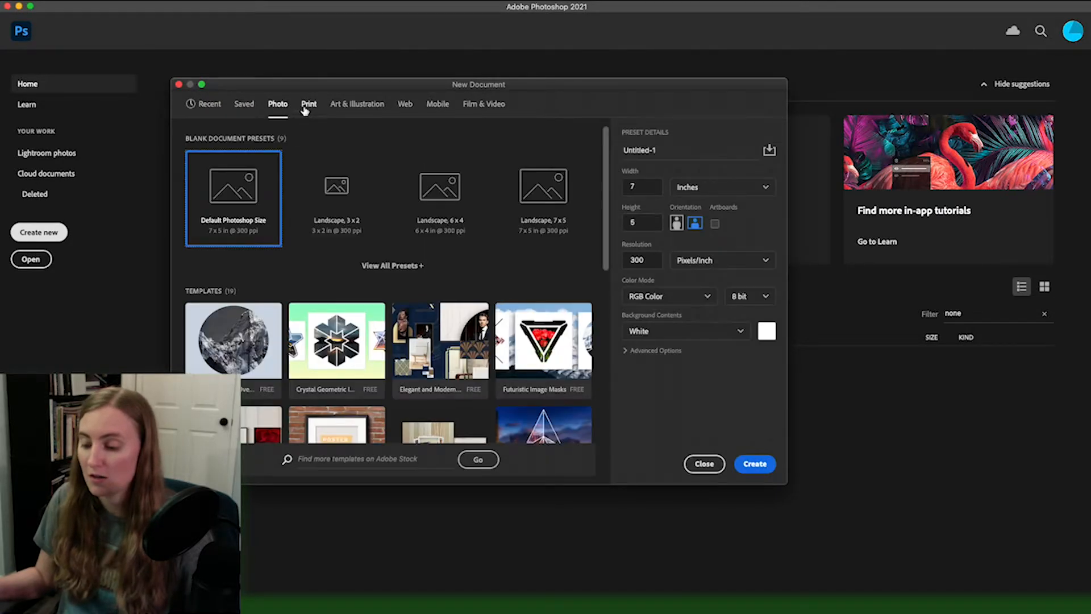
{"action": "left_click", "coordinate": [309, 106]}
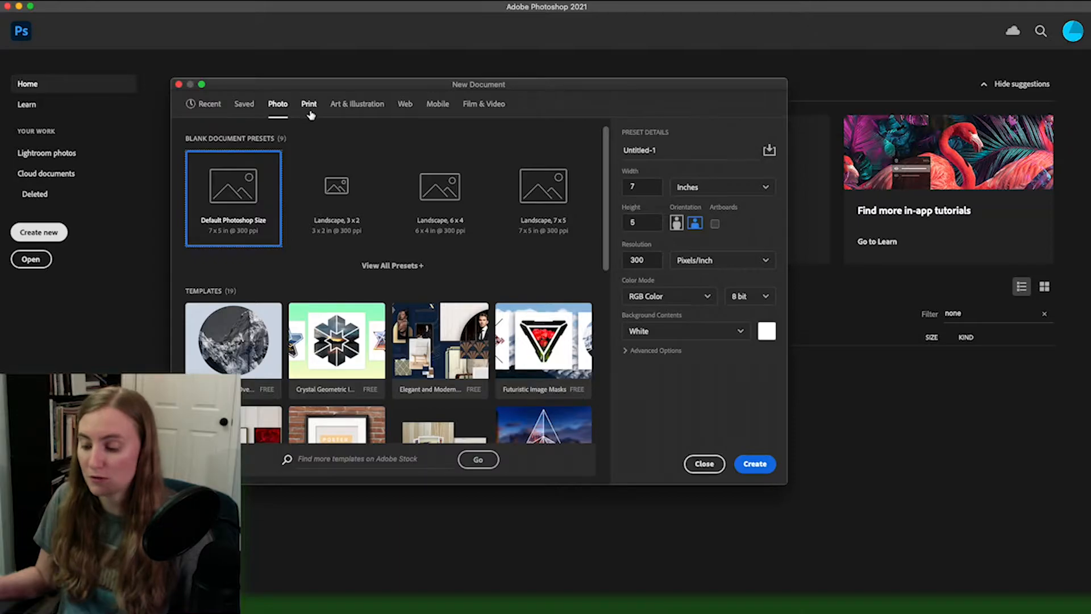
{"action": "left_click", "coordinate": [364, 106]}
{"action": "left_click", "coordinate": [404, 105]}
{"action": "left_click", "coordinate": [438, 105]}
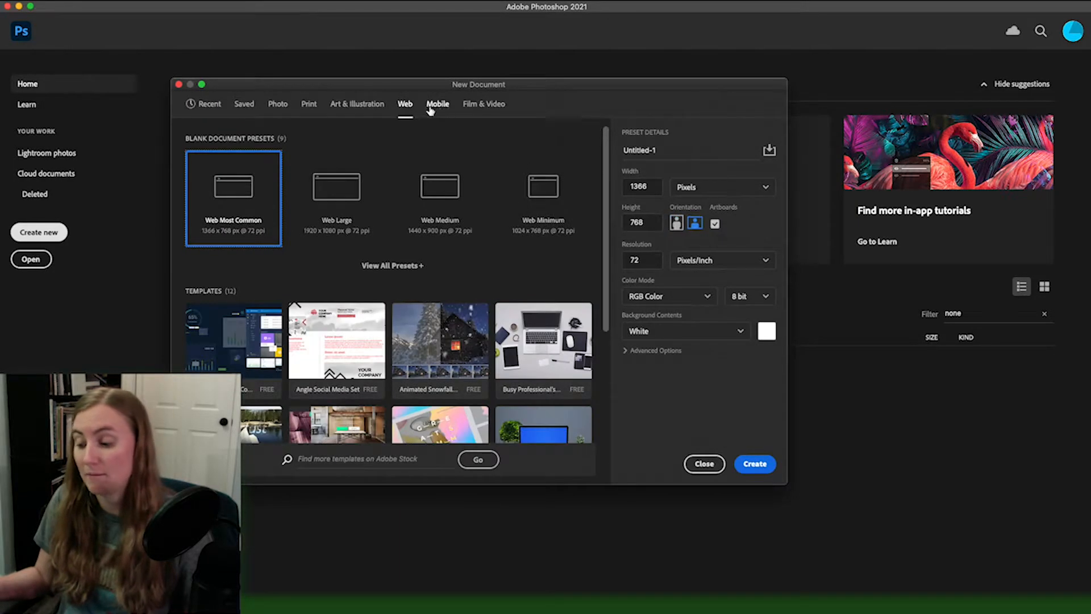
{"action": "left_click", "coordinate": [478, 108]}
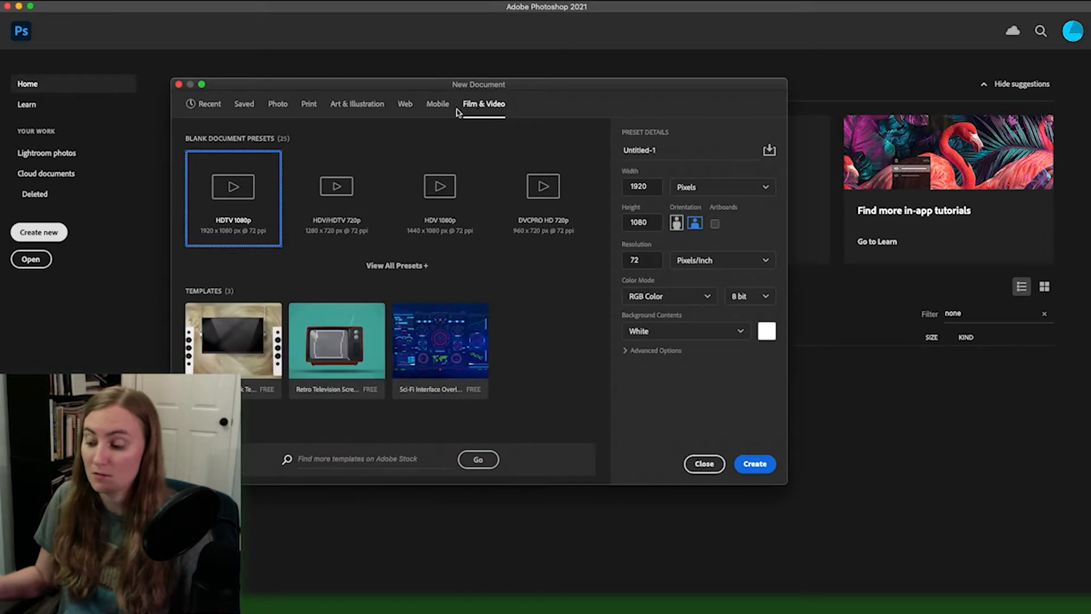
{"action": "left_click", "coordinate": [215, 105]}
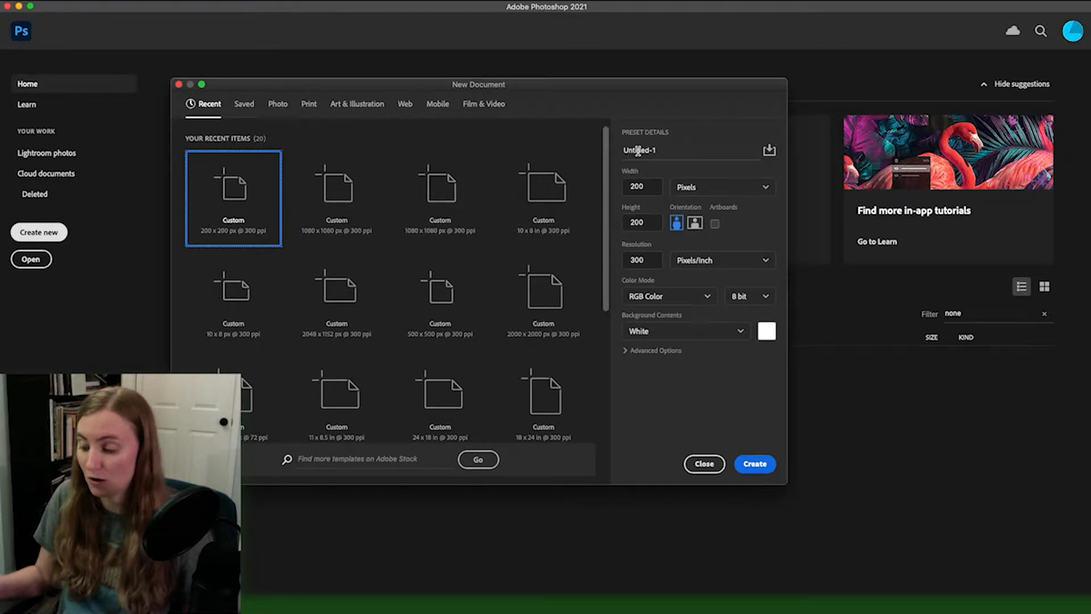
Step: Try a document width of 300 pixels and switch the orientation to portrait
{"action": "left_click", "coordinate": [704, 191]}
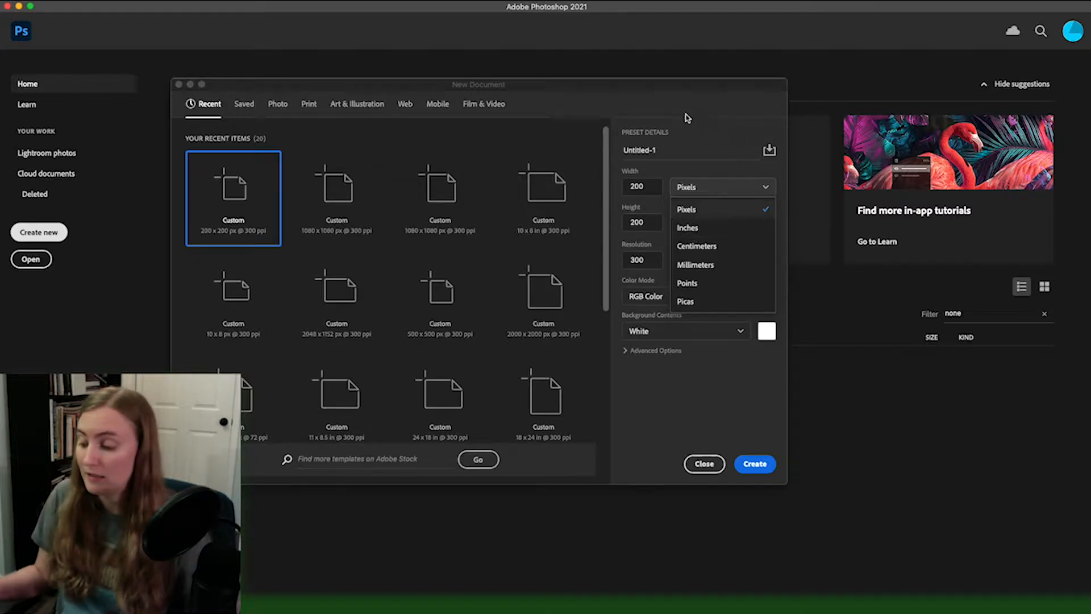
{"action": "left_click", "coordinate": [688, 128]}
{"action": "left_click", "coordinate": [647, 187]}
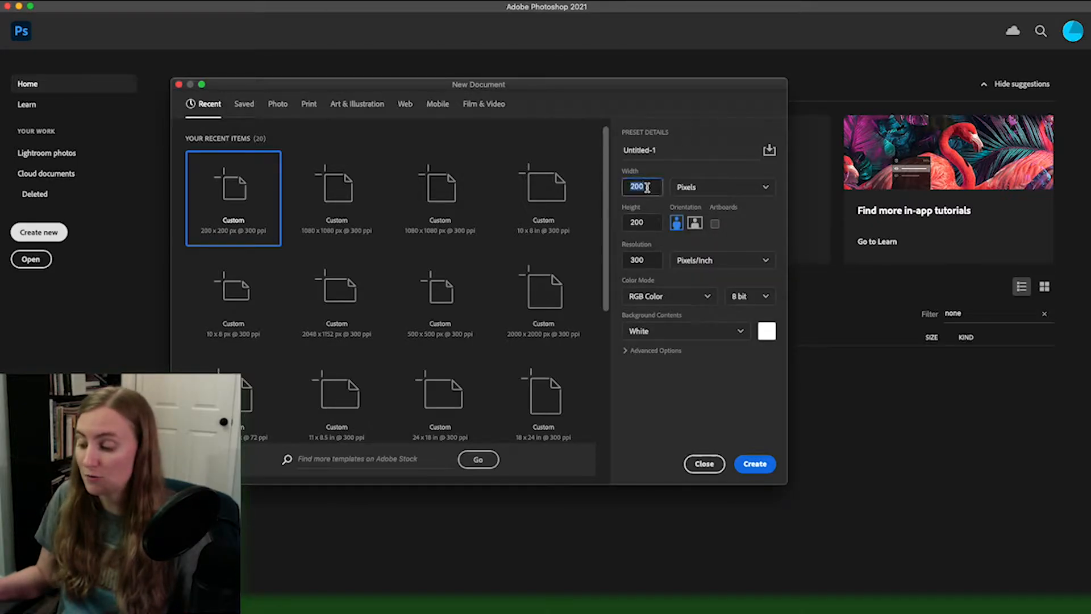
{"action": "left_click", "coordinate": [648, 222]}
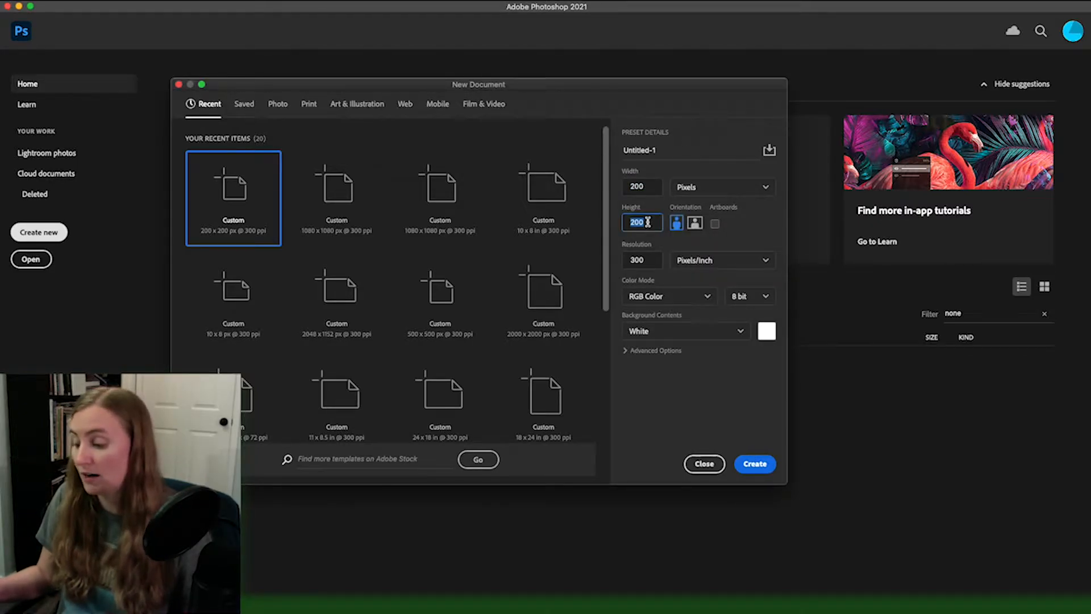
{"action": "left_click", "coordinate": [649, 186]}
{"action": "type", "text": "300"}
{"action": "left_click", "coordinate": [724, 151]}
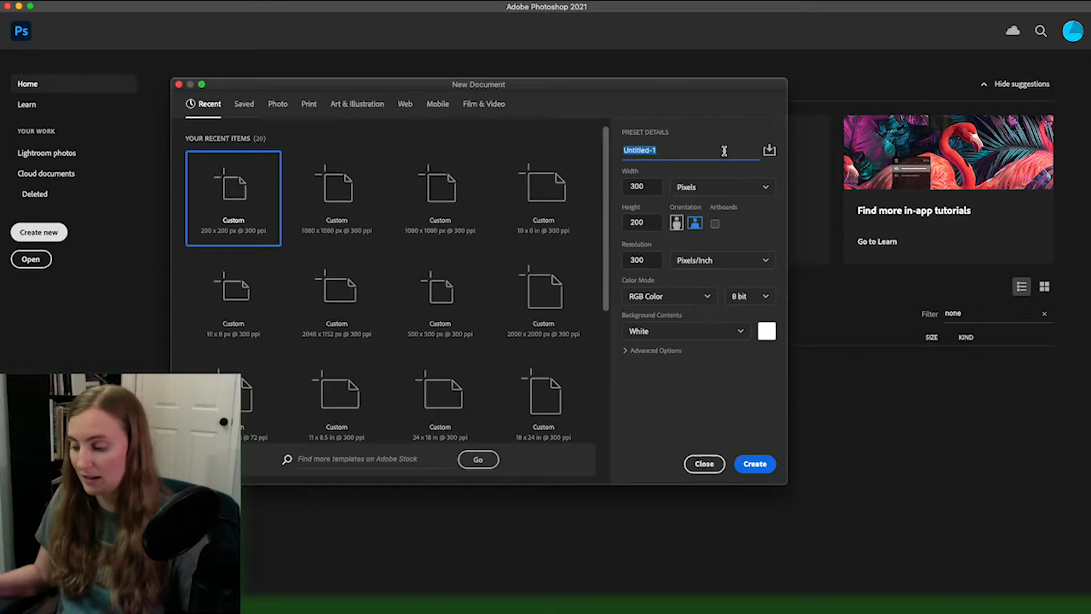
{"action": "left_click", "coordinate": [660, 202]}
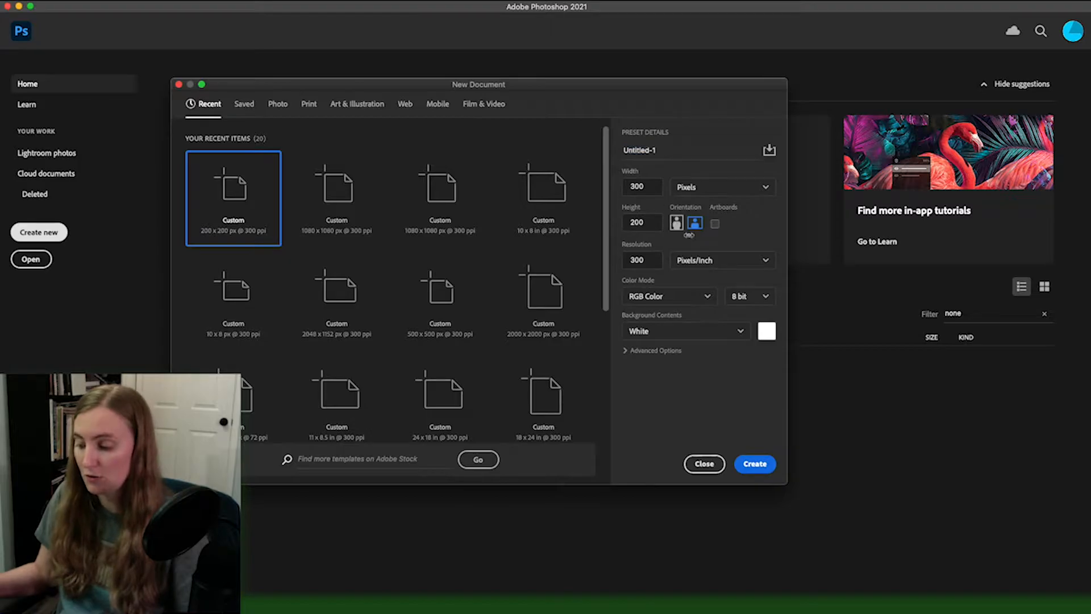
{"action": "left_click", "coordinate": [676, 223]}
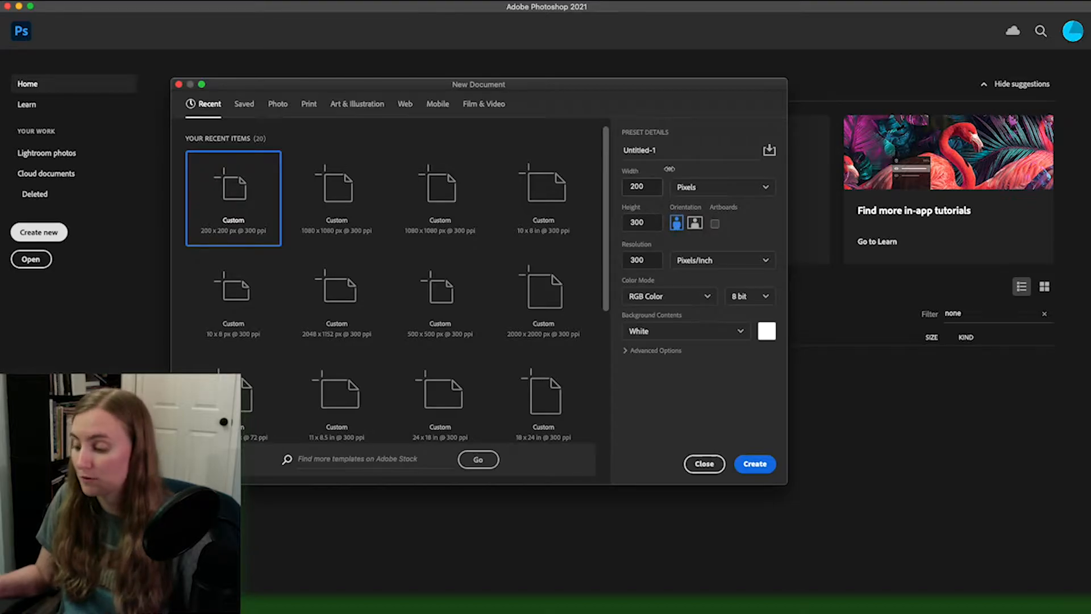
Step: Set the height to 200 pixels and create the document at 300 pixels/inch in RGB Color
{"action": "left_click", "coordinate": [655, 222]}
{"action": "type", "text": "200"}
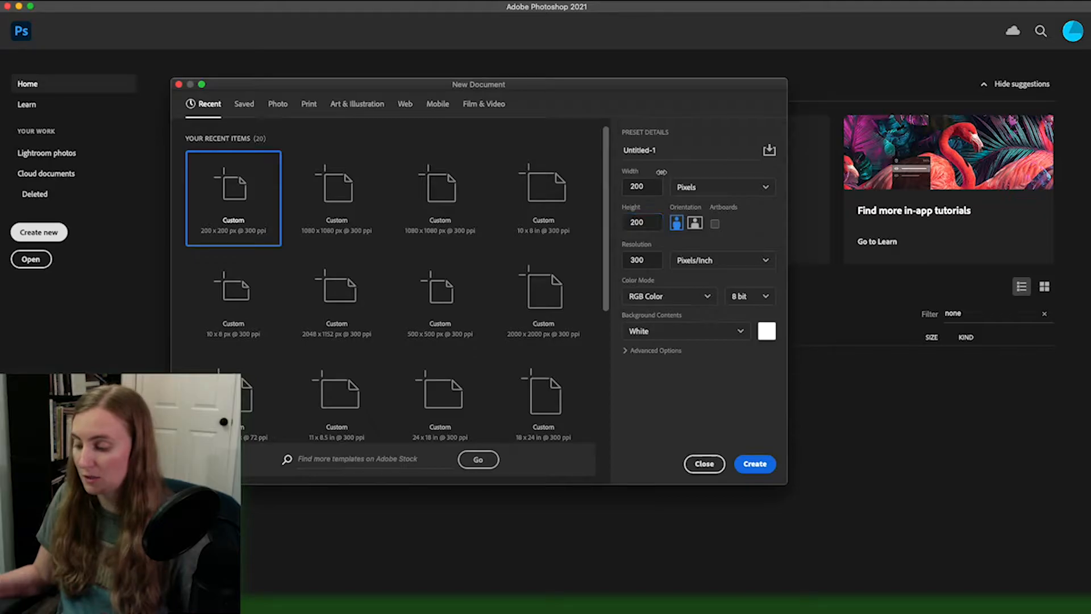
{"action": "left_click", "coordinate": [653, 266]}
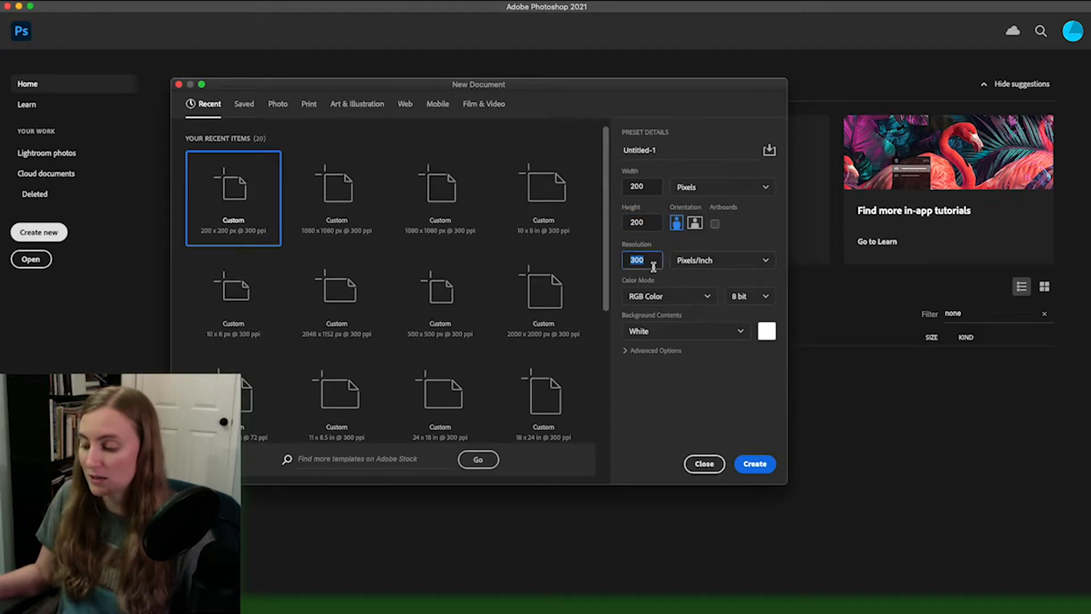
{"action": "left_click", "coordinate": [723, 258]}
{"action": "left_click", "coordinate": [725, 259]}
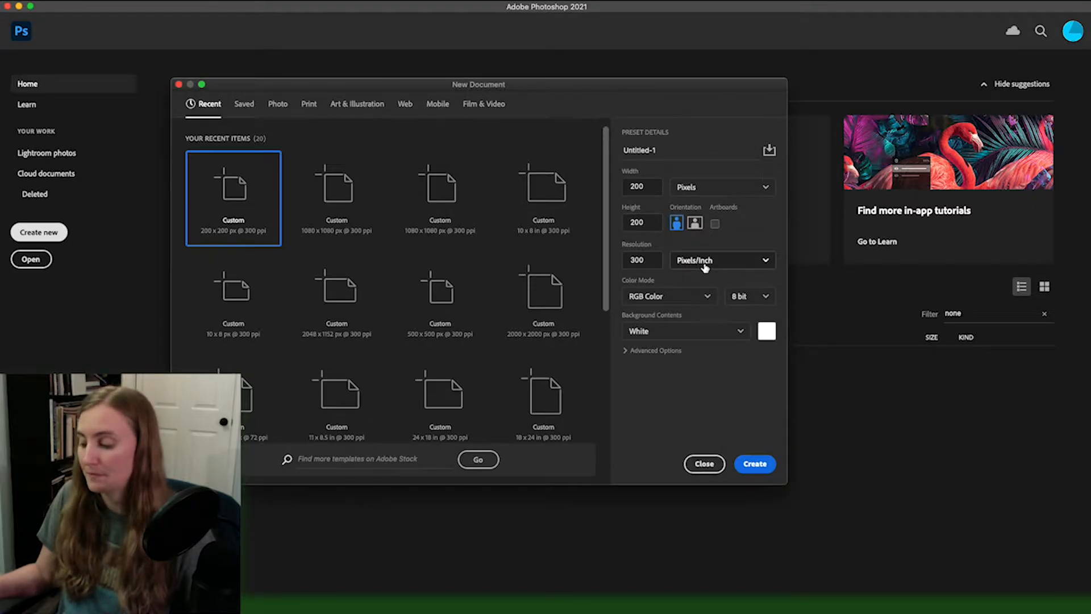
{"action": "left_click", "coordinate": [677, 300]}
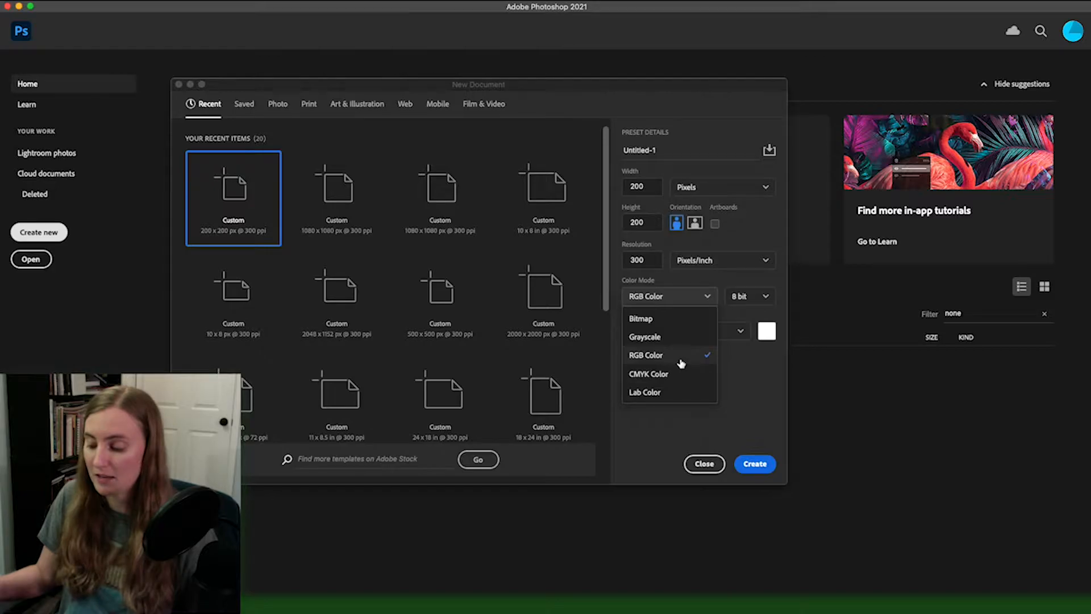
{"action": "left_click", "coordinate": [690, 274]}
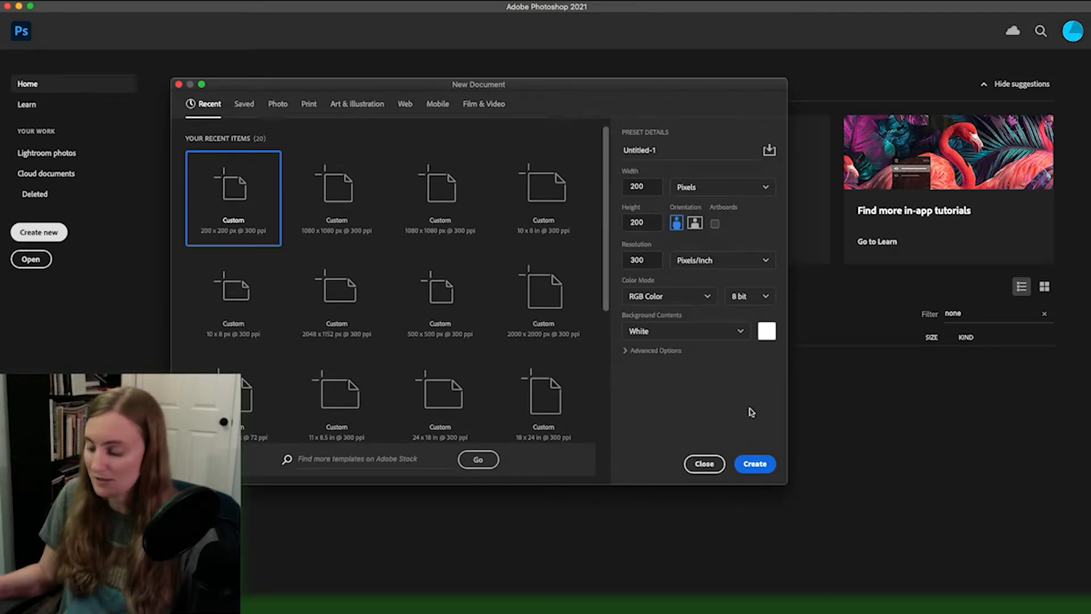
{"action": "left_click", "coordinate": [756, 463]}
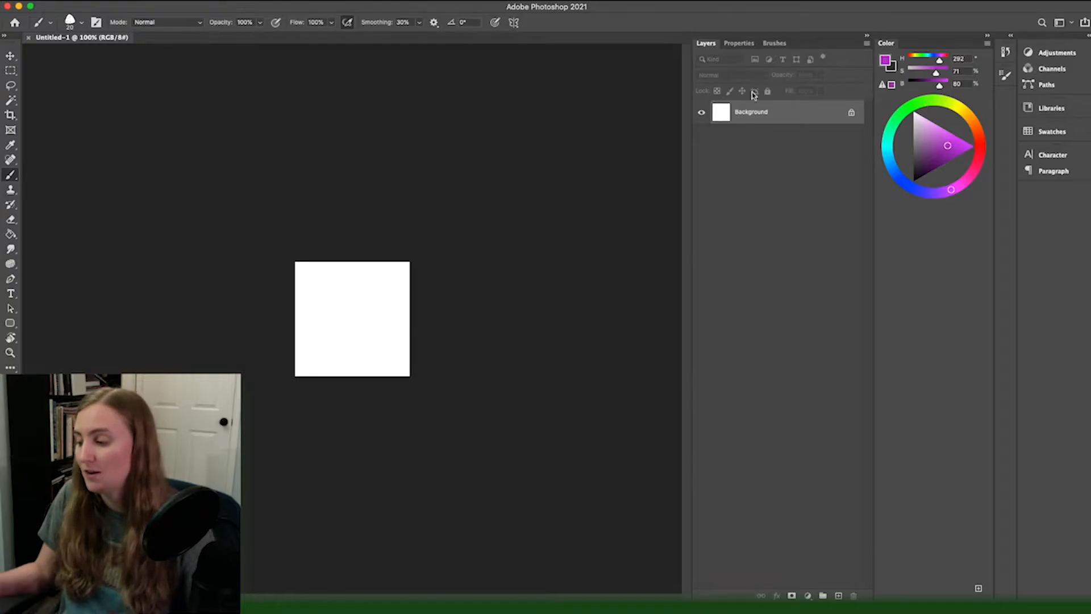
Step: View the document properties and the brush presets, and return to the layer list
{"action": "left_click", "coordinate": [747, 44]}
{"action": "left_click", "coordinate": [773, 45]}
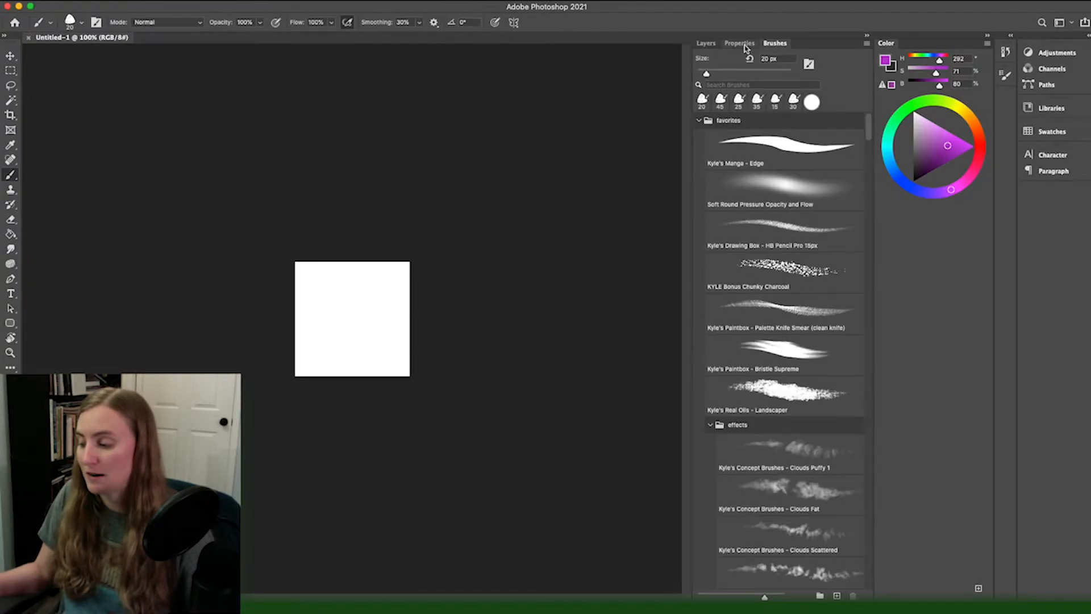
{"action": "left_click", "coordinate": [745, 44]}
{"action": "left_click", "coordinate": [706, 44]}
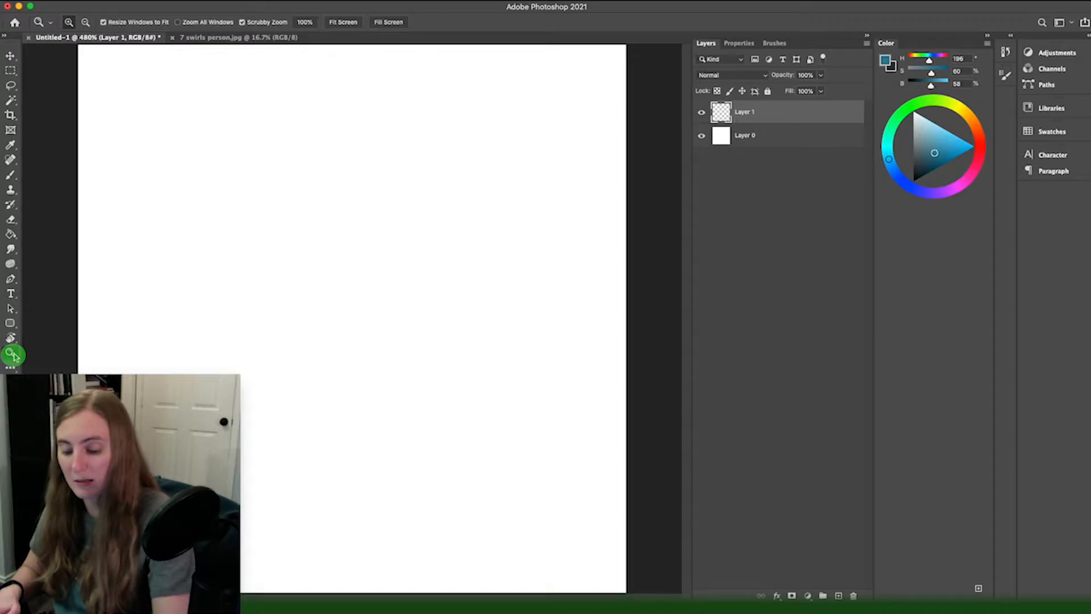
{"action": "left_click", "coordinate": [278, 494], "text": "alt"}
{"action": "left_click", "coordinate": [279, 495], "text": "alt"}
{"action": "left_click", "coordinate": [280, 497]}
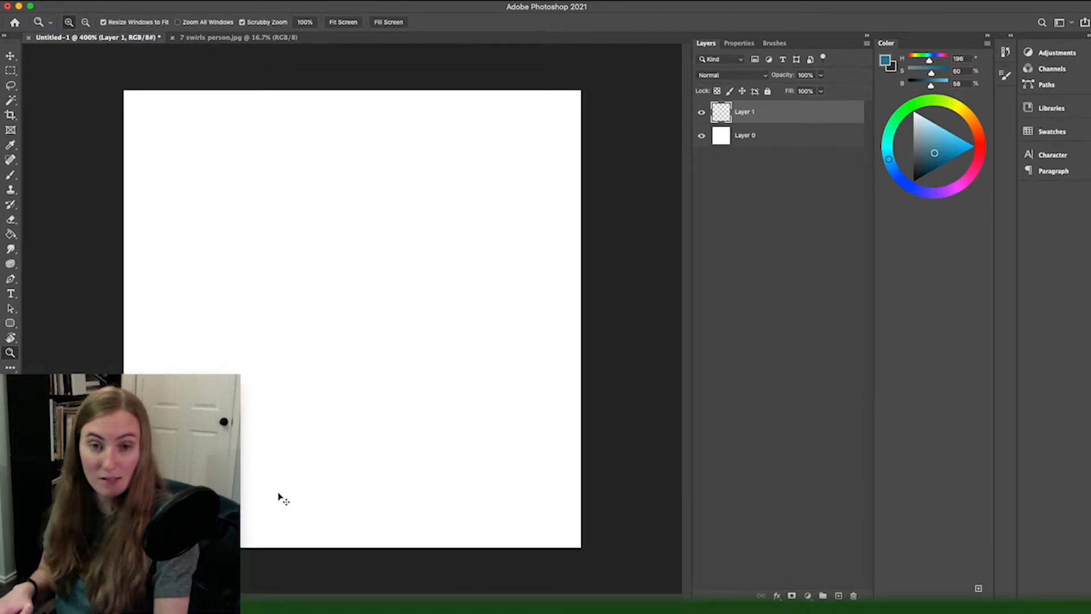
{"action": "left_click", "coordinate": [279, 498]}
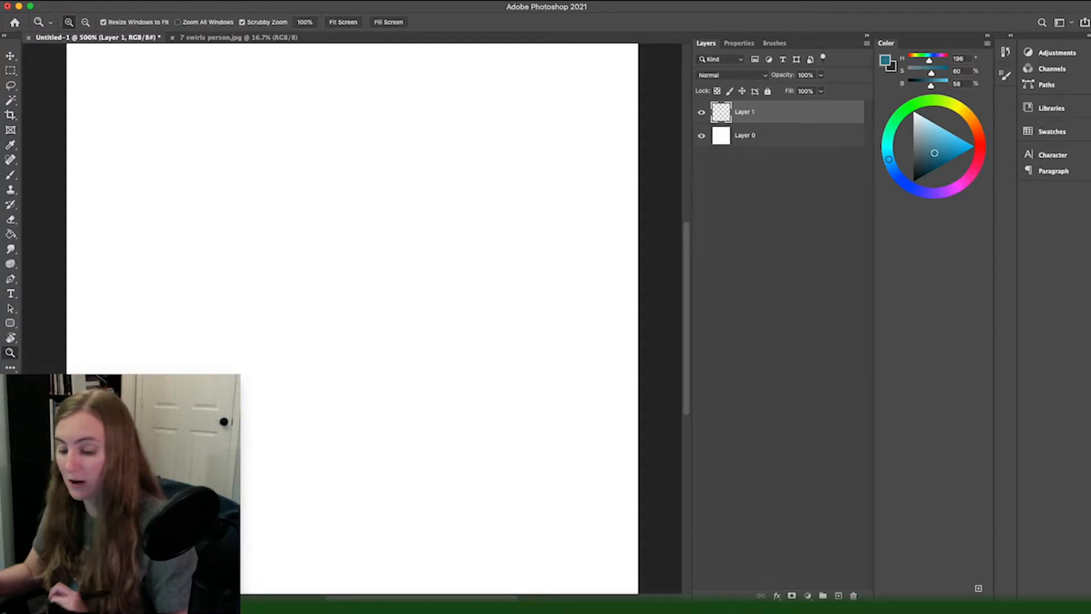
{"action": "left_click_drag", "start_coordinate": [212, 372], "coordinate": [170, 398]}
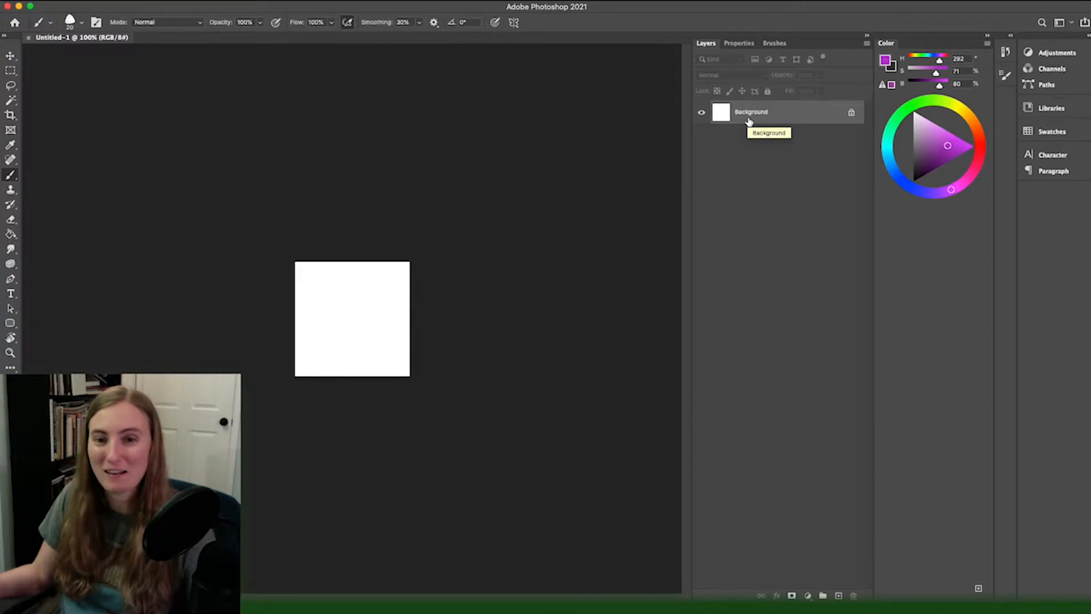
Step: Unlock the Background layer and add a new empty layer above it
{"action": "left_click", "coordinate": [851, 112]}
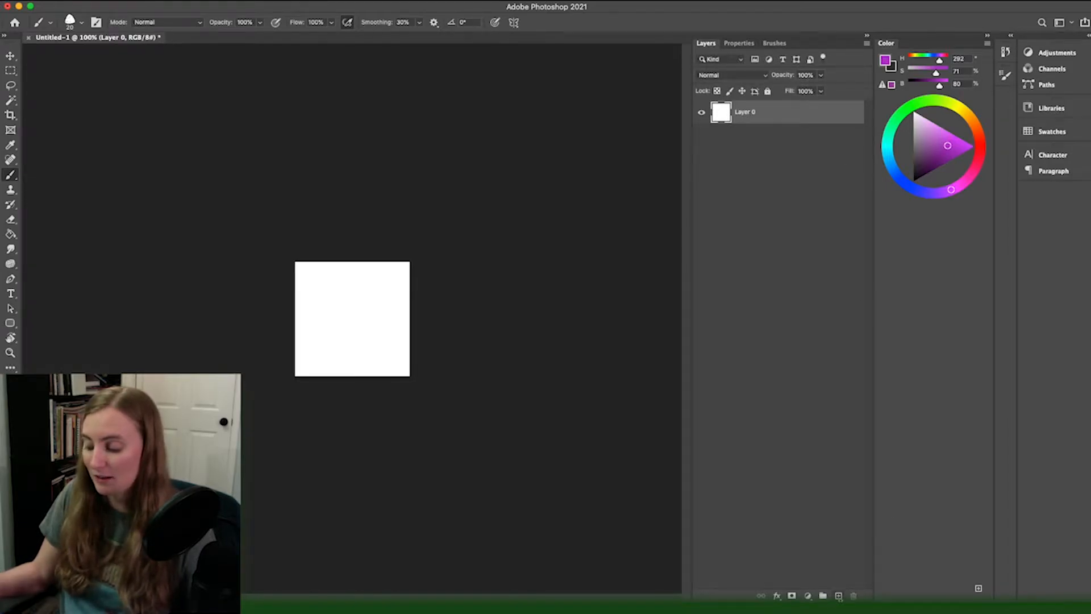
{"action": "left_click", "coordinate": [838, 595]}
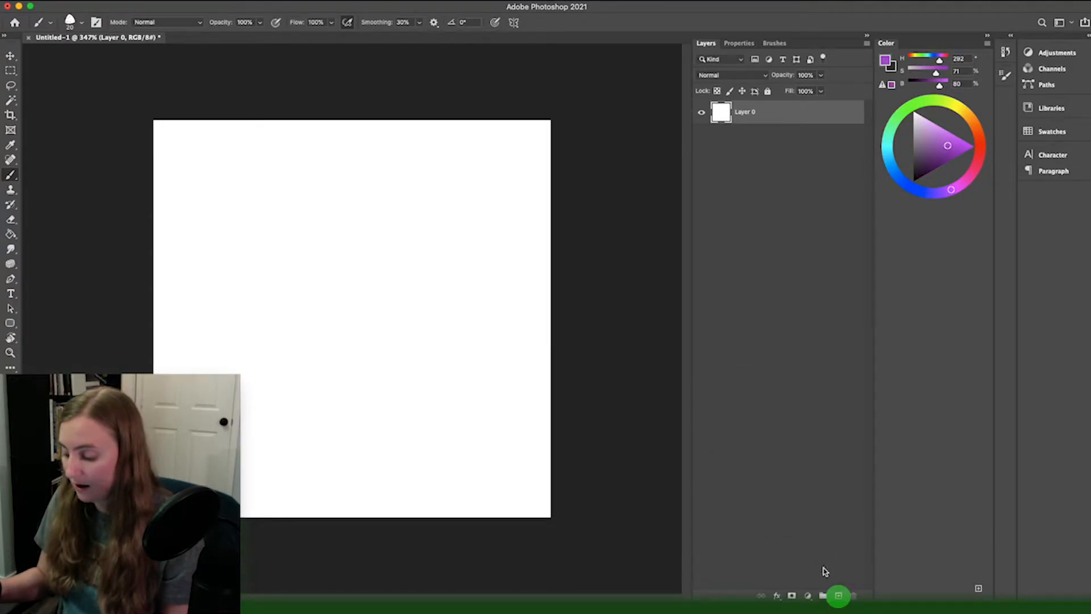
Step: Create an extra layer above Layer 0 and delete it again
{"action": "left_click", "coordinate": [839, 597]}
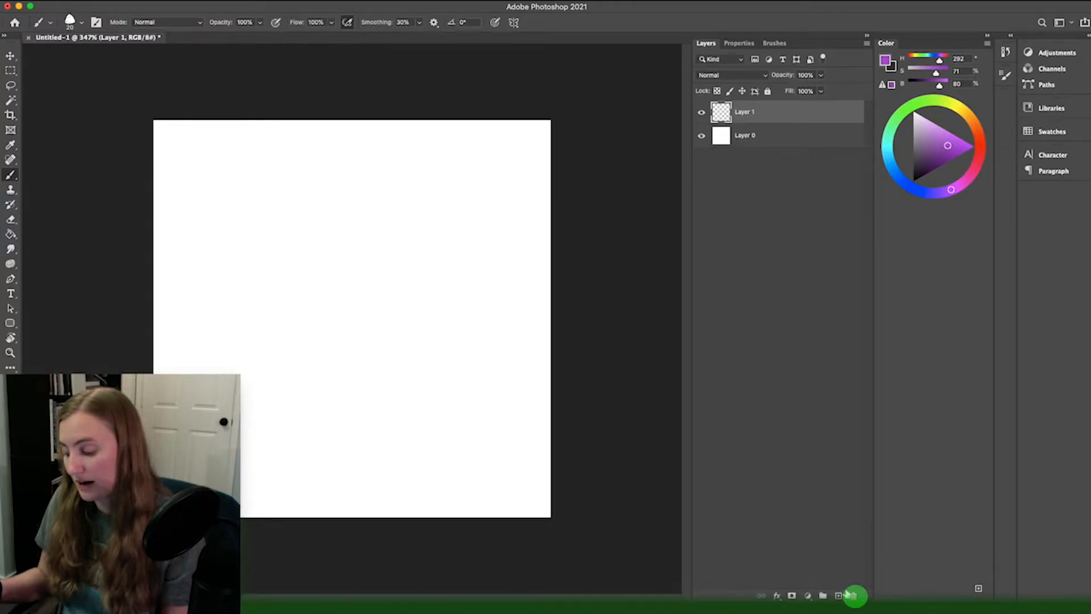
{"action": "left_click", "coordinate": [854, 596]}
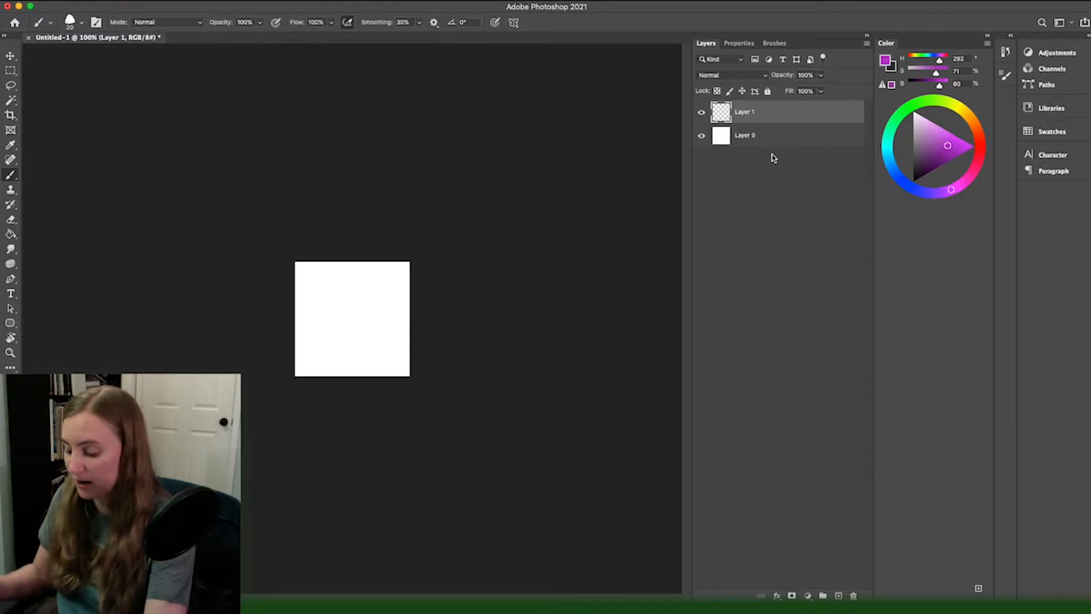
Step: Paint a freehand purple ring near the canvas centre on Layer 1 with the Brush tool and add a new layer above it
{"action": "key", "text": "super+0"}
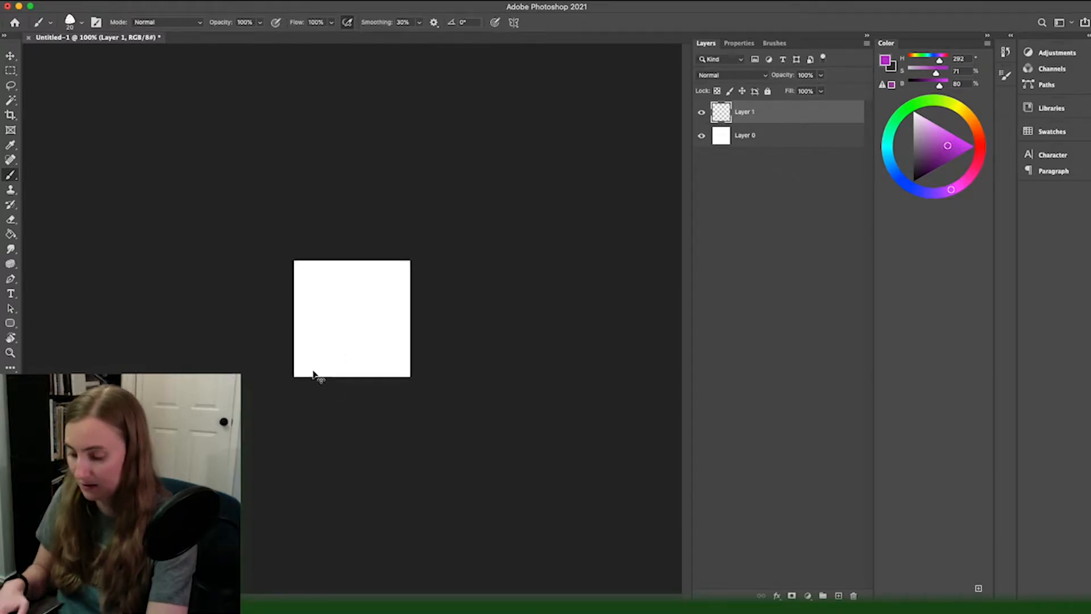
{"action": "key", "text": "z"}
{"action": "left_click_drag", "start_coordinate": [306, 323], "coordinate": [295, 324]}
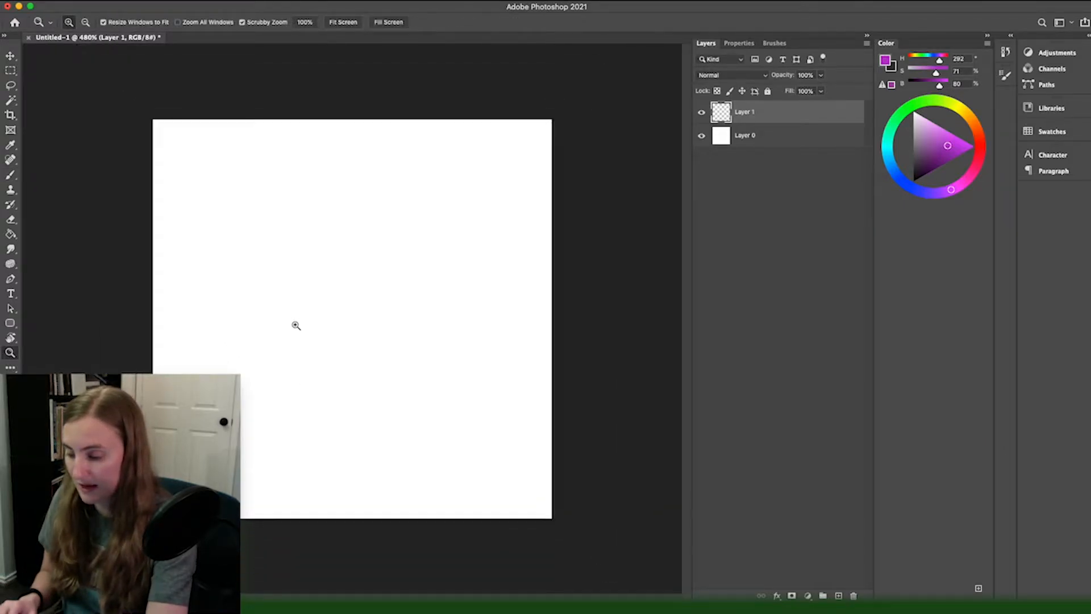
{"action": "key", "text": "b"}
{"action": "mouse_move", "coordinate": [473, 403]}
{"action": "left_mouse_down"}
{"action": "mouse_move", "coordinate": [322, 256]}
{"action": "mouse_move", "coordinate": [250, 252]}
{"action": "left_mouse_up"}
{"action": "key", "text": "super+z"}
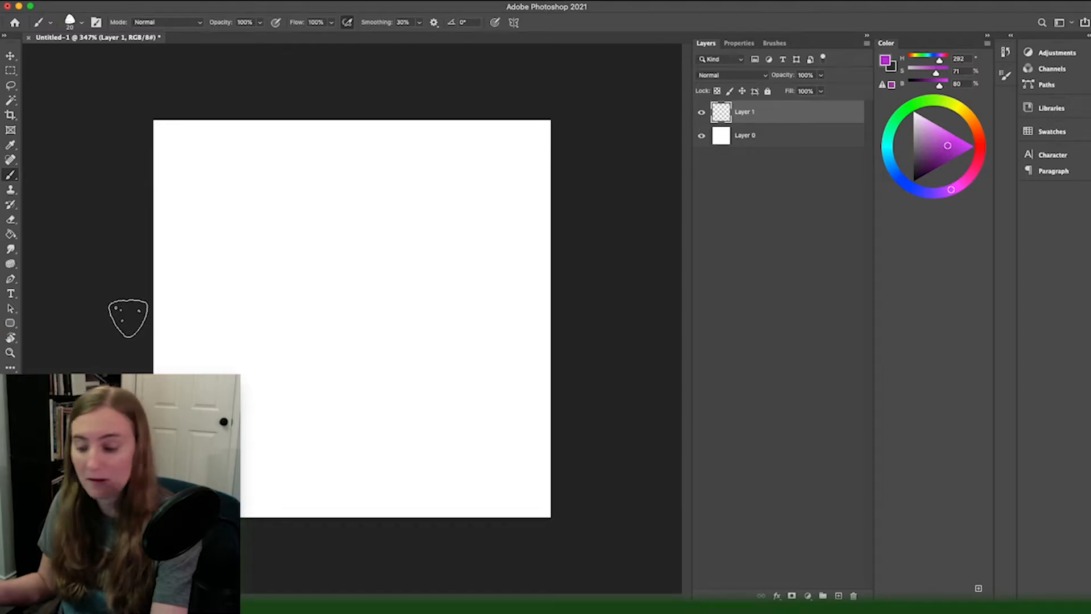
{"action": "left_click_drag", "start_coordinate": [470, 227], "coordinate": [358, 347]}
{"action": "key", "text": "ctrl+z"}
{"action": "mouse_move", "coordinate": [405, 282]}
{"action": "left_mouse_down"}
{"action": "mouse_move", "coordinate": [302, 236]}
{"action": "mouse_move", "coordinate": [320, 201]}
{"action": "left_mouse_up"}
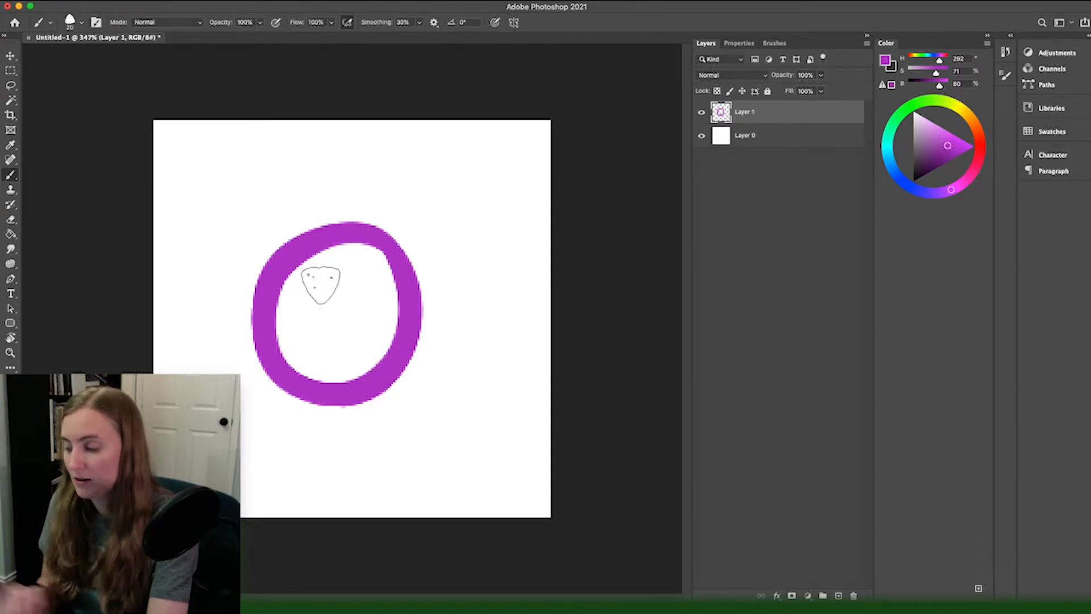
{"action": "left_click", "coordinate": [839, 596]}
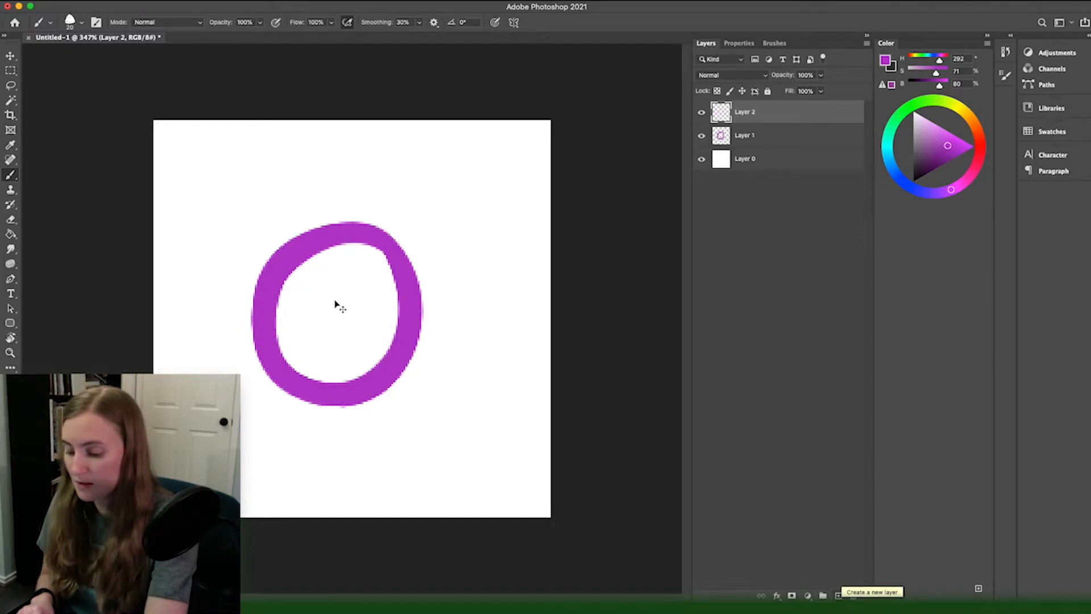
Step: Move the purple ring on Layer 1 toward the canvas's upper-left corner and undo the move
{"action": "key", "text": "v"}
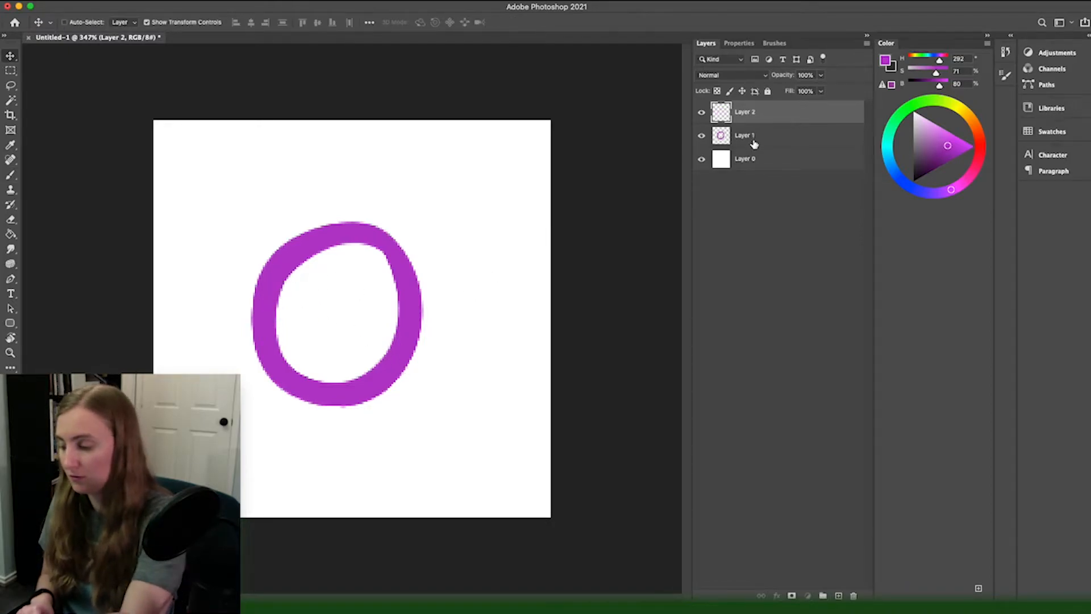
{"action": "left_click", "coordinate": [752, 140]}
{"action": "left_click_drag", "start_coordinate": [406, 383], "coordinate": [294, 337]}
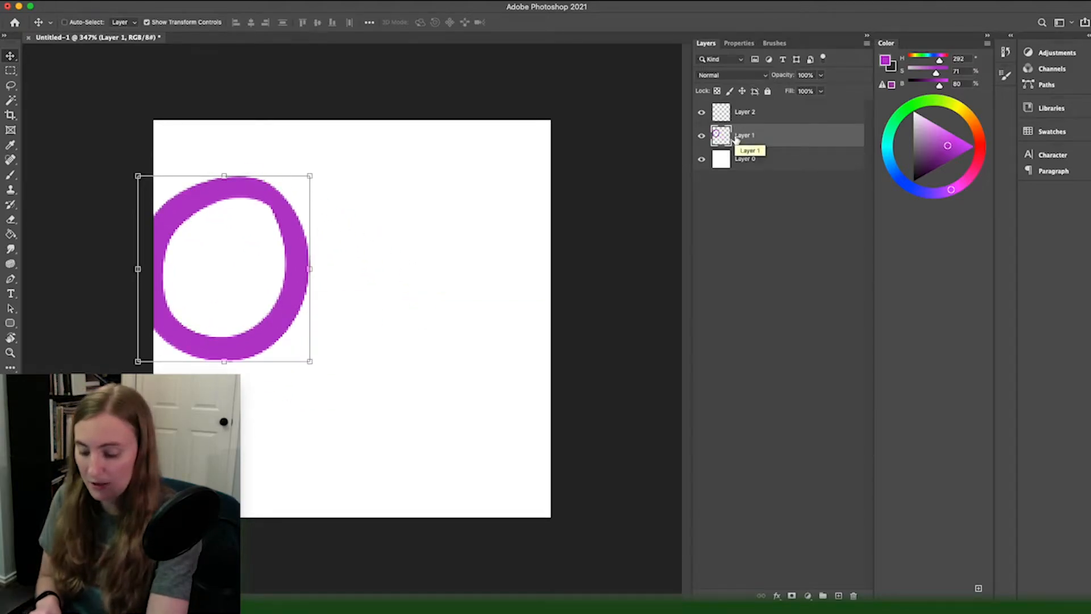
{"action": "key", "text": "super+z"}
Step: Lock Layer 1 and try to paint inside the purple ring with the Brush tool
{"action": "key", "text": "super+slash"}
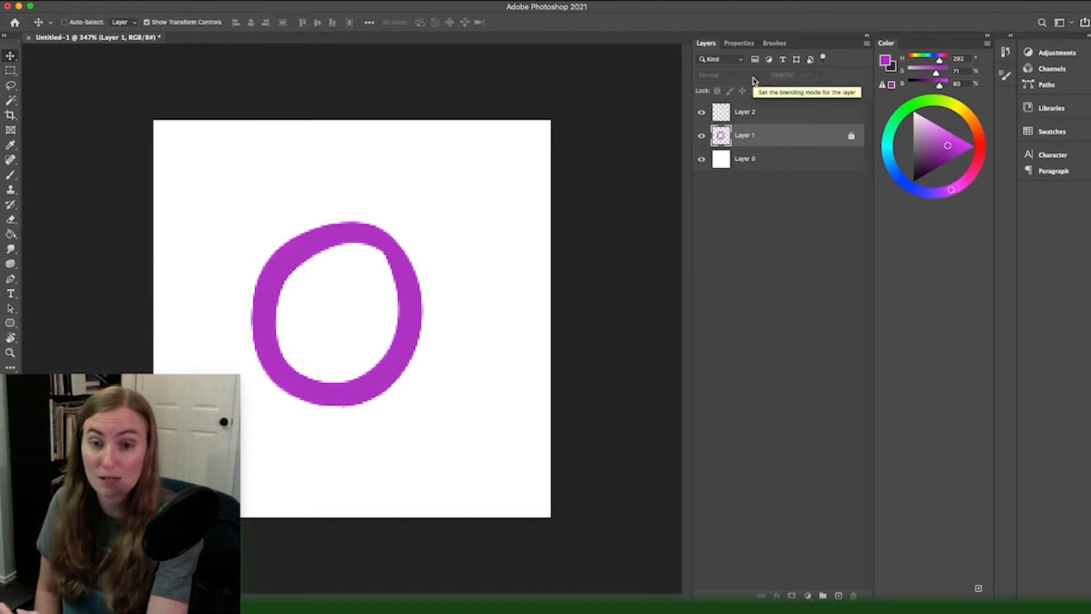
{"action": "key", "text": "b"}
{"action": "left_click", "coordinate": [353, 345]}
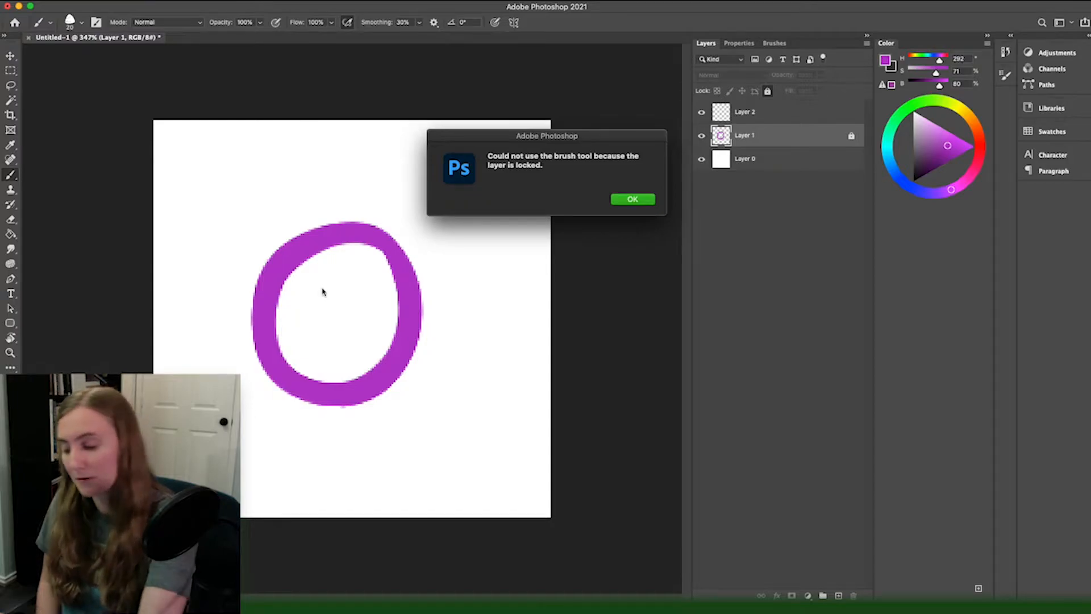
{"action": "left_click", "coordinate": [633, 199]}
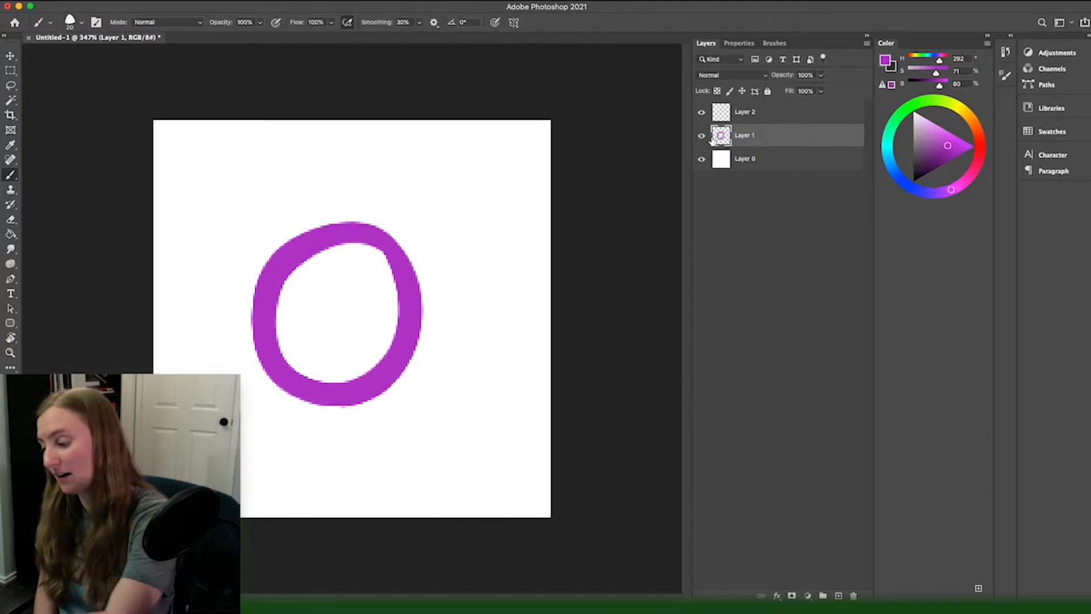
Step: Toggle the full lock on Layer 1 on and off several times
{"action": "left_click", "coordinate": [767, 92]}
{"action": "left_click", "coordinate": [767, 91]}
{"action": "left_click", "coordinate": [767, 91]}
{"action": "left_click", "coordinate": [767, 91]}
{"action": "left_click", "coordinate": [768, 91]}
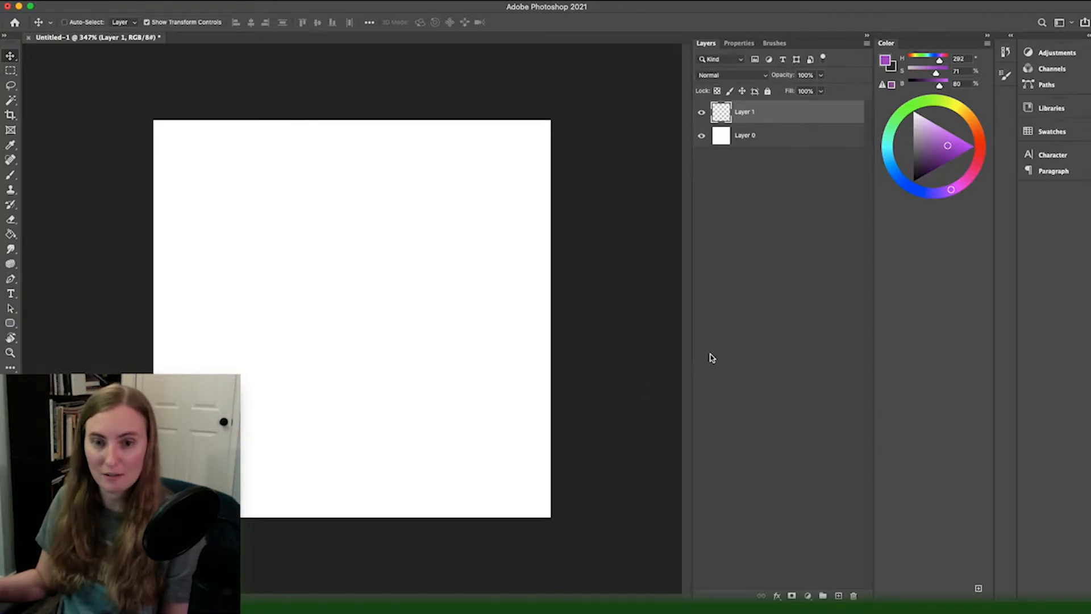
Step: Choose the Brush Tool from its group of painting tools
{"action": "left_click", "coordinate": [11, 175]}
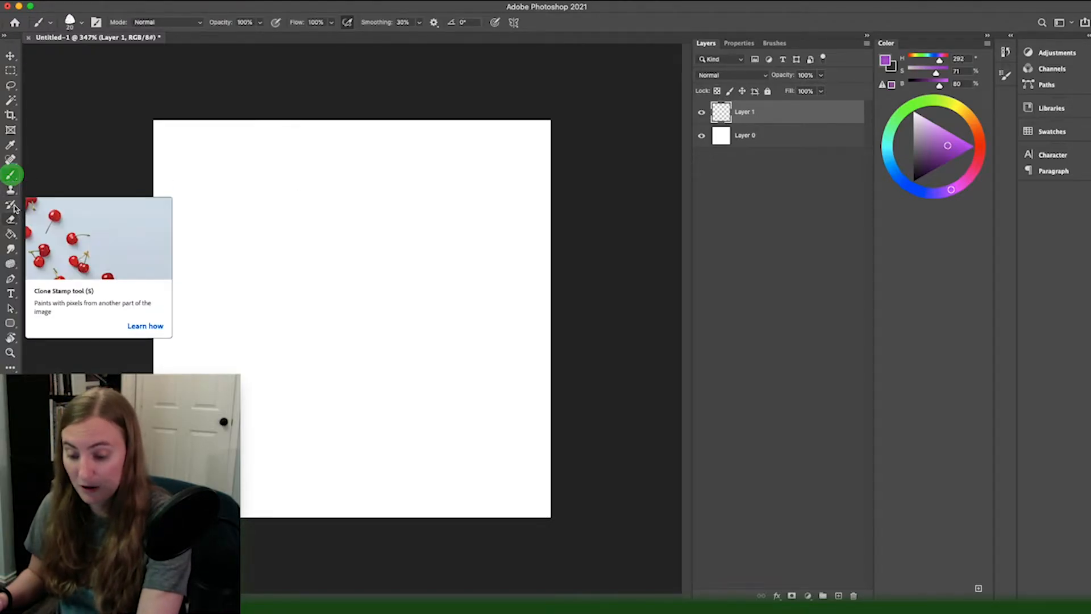
{"action": "left_click", "coordinate": [12, 180]}
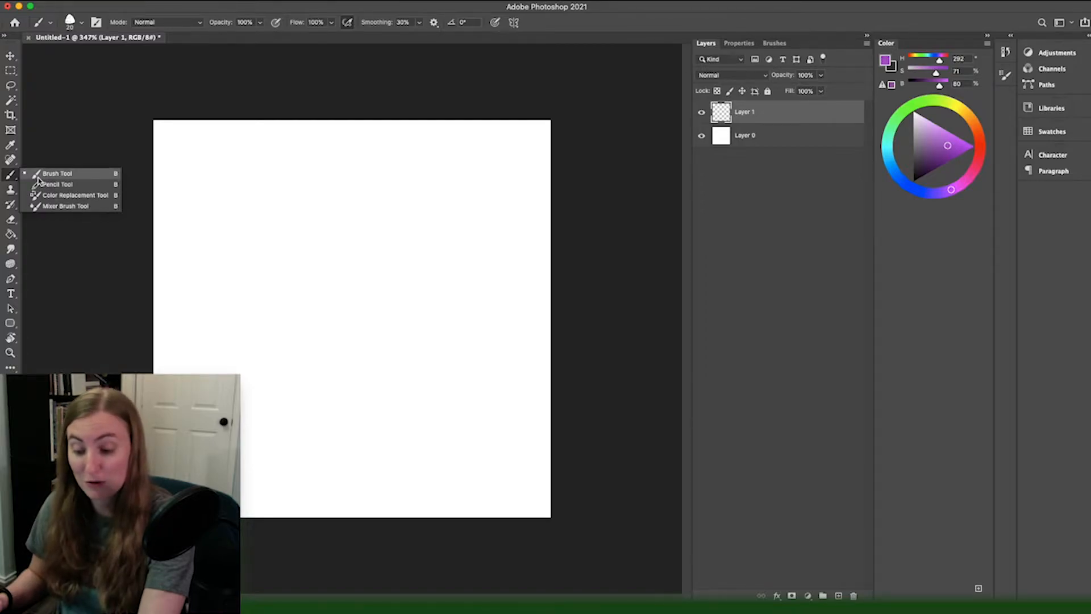
{"action": "left_click", "coordinate": [37, 176]}
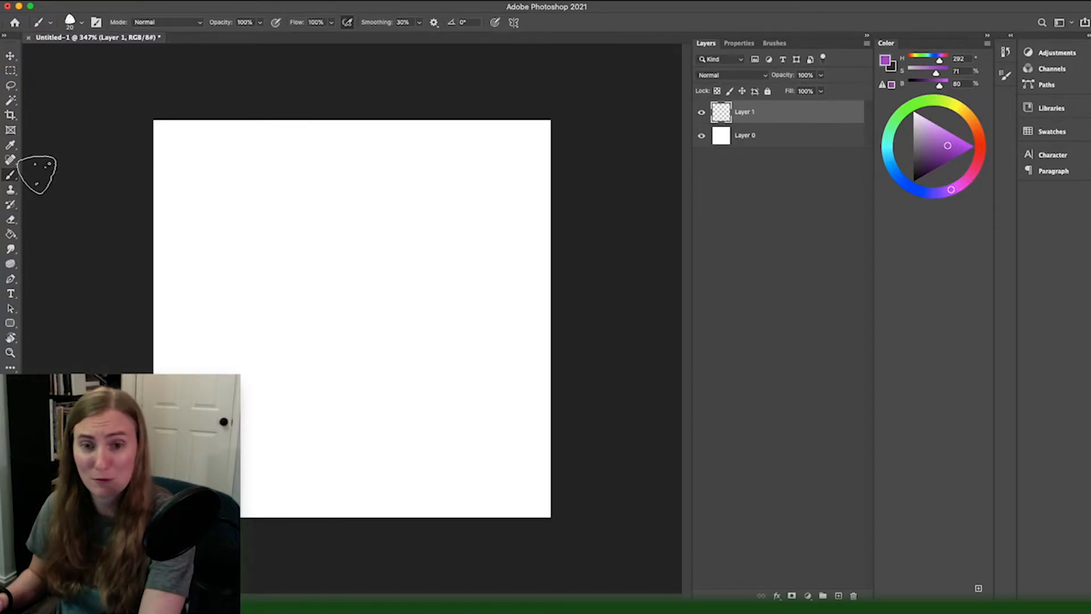
Step: Fill the empty Layer 1 with the purple foreground color using the Paint Bucket tool and undo the fill
{"action": "left_click", "coordinate": [11, 235]}
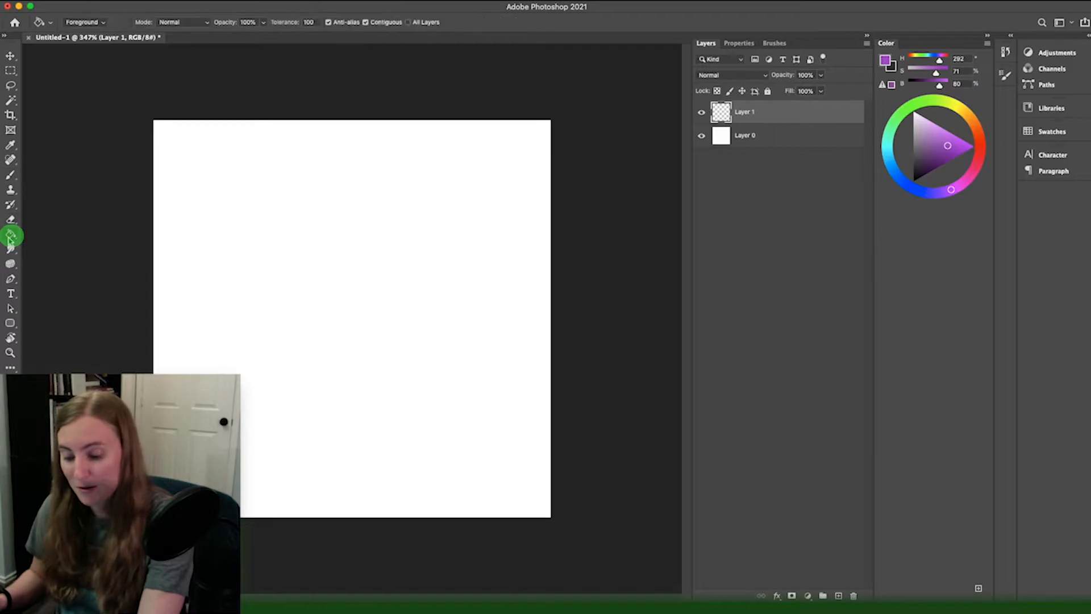
{"action": "left_click", "coordinate": [237, 312]}
{"action": "key", "text": "super+z"}
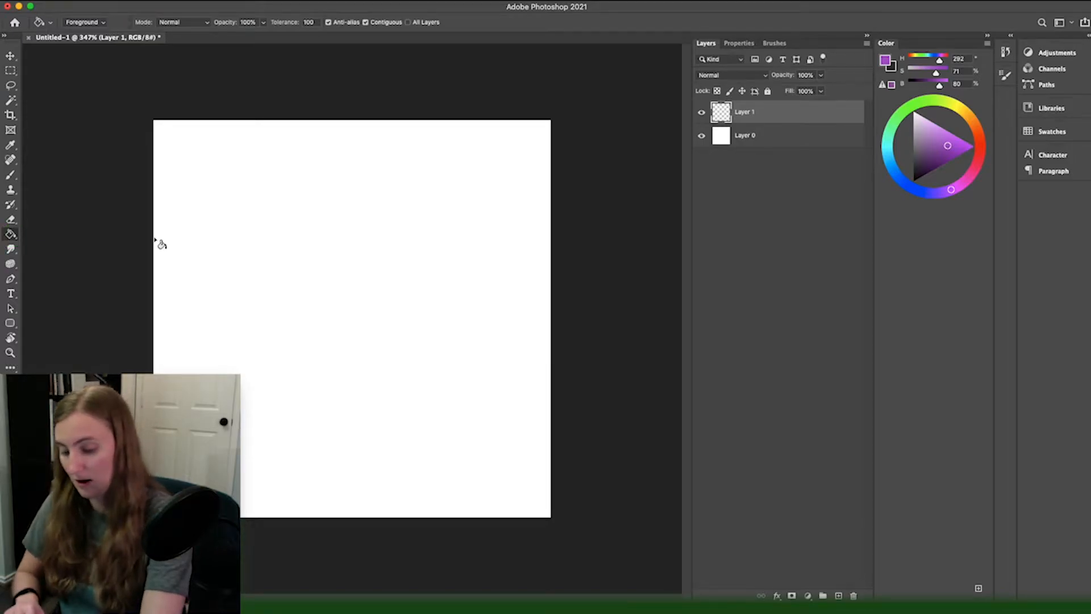
Step: Paint a large closed purple ring around the canvas centre on Layer 1 with the Brush tool, undoing the first stroke
{"action": "left_click", "coordinate": [12, 188]}
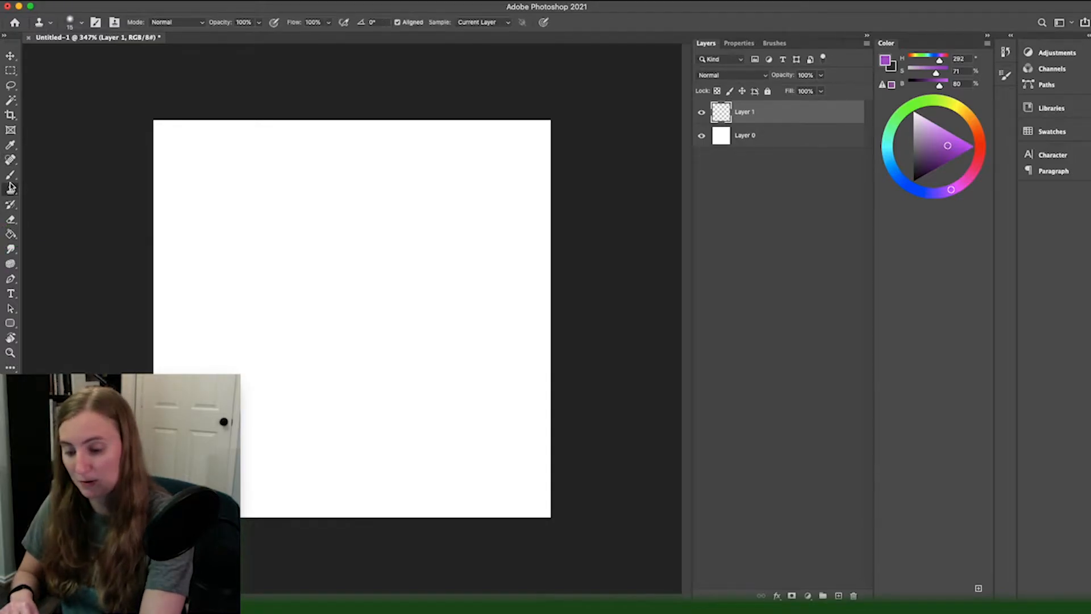
{"action": "left_click", "coordinate": [11, 175]}
{"action": "mouse_move", "coordinate": [457, 280]}
{"action": "left_mouse_down"}
{"action": "mouse_move", "coordinate": [369, 416]}
{"action": "mouse_move", "coordinate": [317, 224]}
{"action": "left_mouse_up"}
{"action": "key", "text": "super+z"}
{"action": "mouse_move", "coordinate": [467, 303]}
{"action": "left_mouse_down"}
{"action": "mouse_move", "coordinate": [259, 270]}
{"action": "mouse_move", "coordinate": [430, 232]}
{"action": "left_mouse_up"}
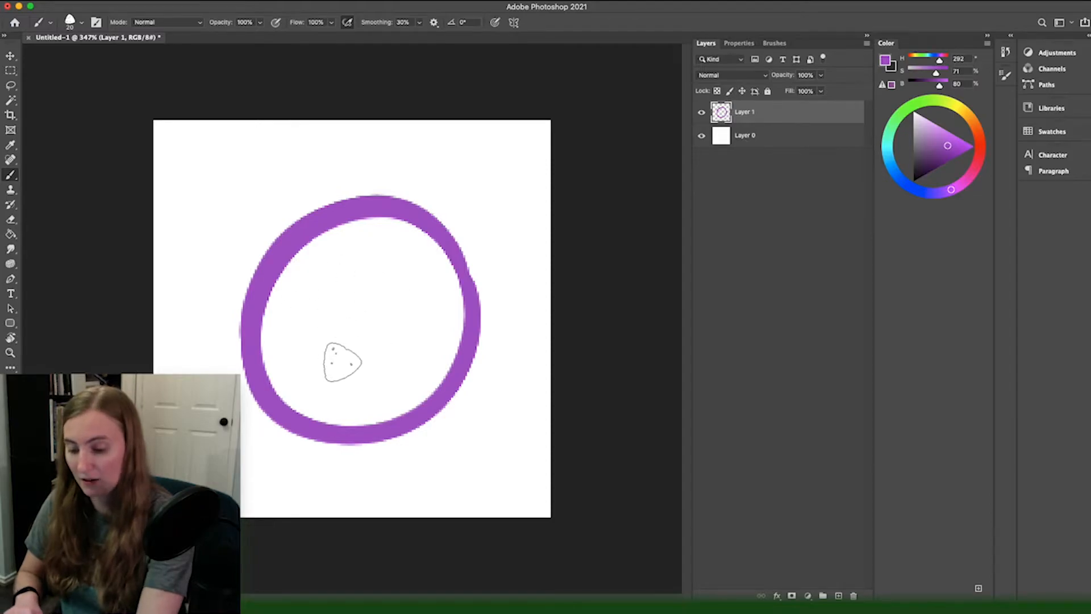
Step: Fill the ring's interior with purple using the Paint Bucket tool at tolerance 215, then undo and redo the fill
{"action": "key", "text": "g"}
{"action": "left_click", "coordinate": [365, 340]}
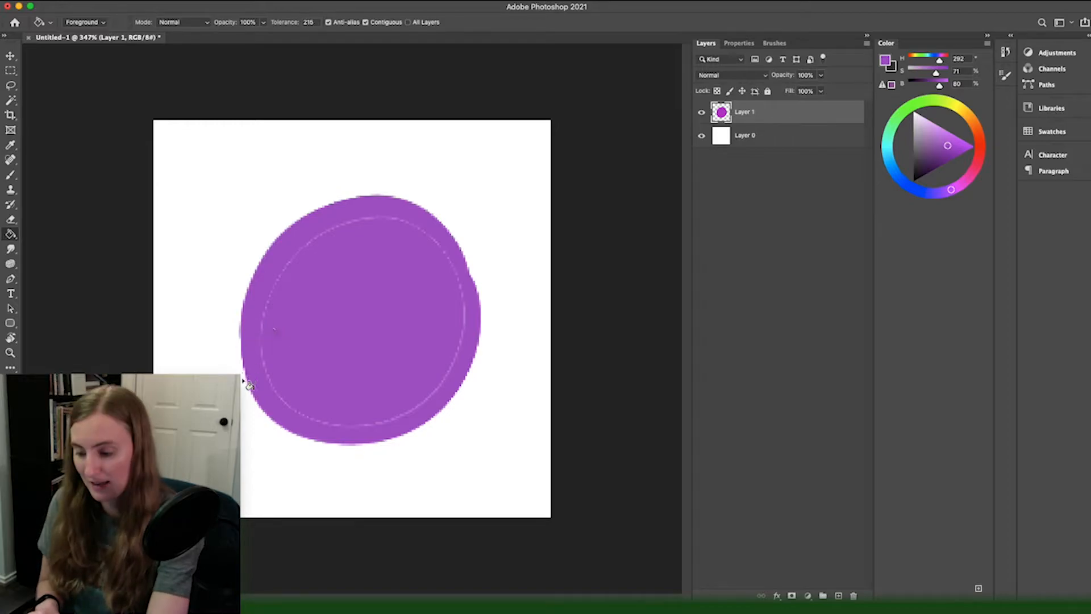
{"action": "key", "text": "super+z"}
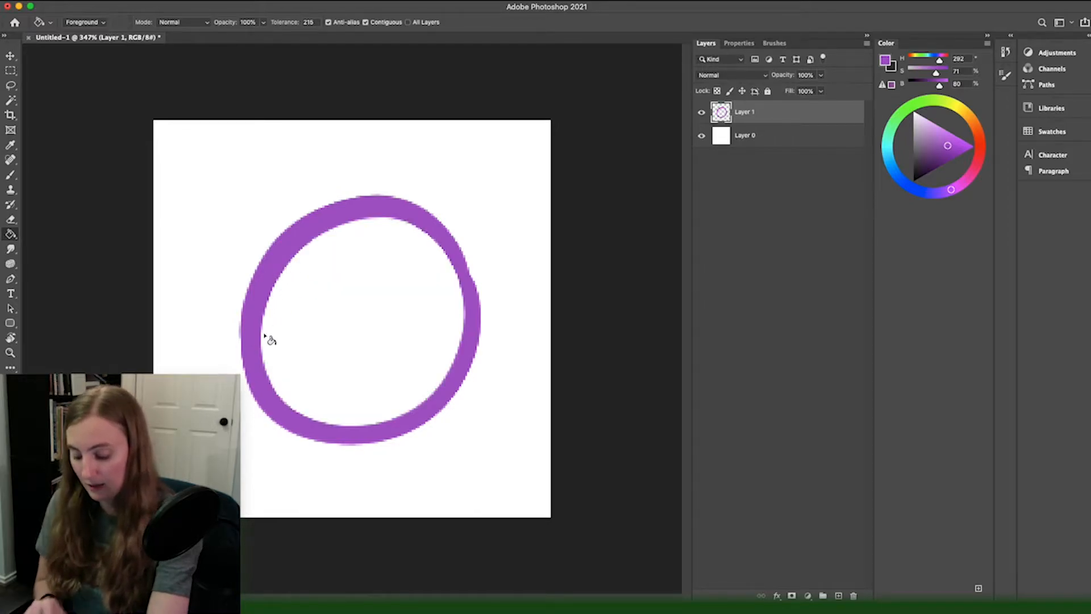
{"action": "key", "text": "super+shift+z"}
Step: Brush purple over the pale seam between the ring and its fill, then undo the painting and the fill
{"action": "key", "text": "b"}
{"action": "mouse_move", "coordinate": [318, 246]}
{"action": "left_mouse_down"}
{"action": "mouse_move", "coordinate": [275, 291]}
{"action": "mouse_move", "coordinate": [259, 343]}
{"action": "mouse_move", "coordinate": [280, 400]}
{"action": "mouse_move", "coordinate": [313, 420]}
{"action": "mouse_move", "coordinate": [396, 415]}
{"action": "mouse_move", "coordinate": [443, 378]}
{"action": "mouse_move", "coordinate": [462, 310]}
{"action": "mouse_move", "coordinate": [447, 273]}
{"action": "mouse_move", "coordinate": [383, 216]}
{"action": "mouse_move", "coordinate": [340, 227]}
{"action": "mouse_move", "coordinate": [299, 282]}
{"action": "left_mouse_up"}
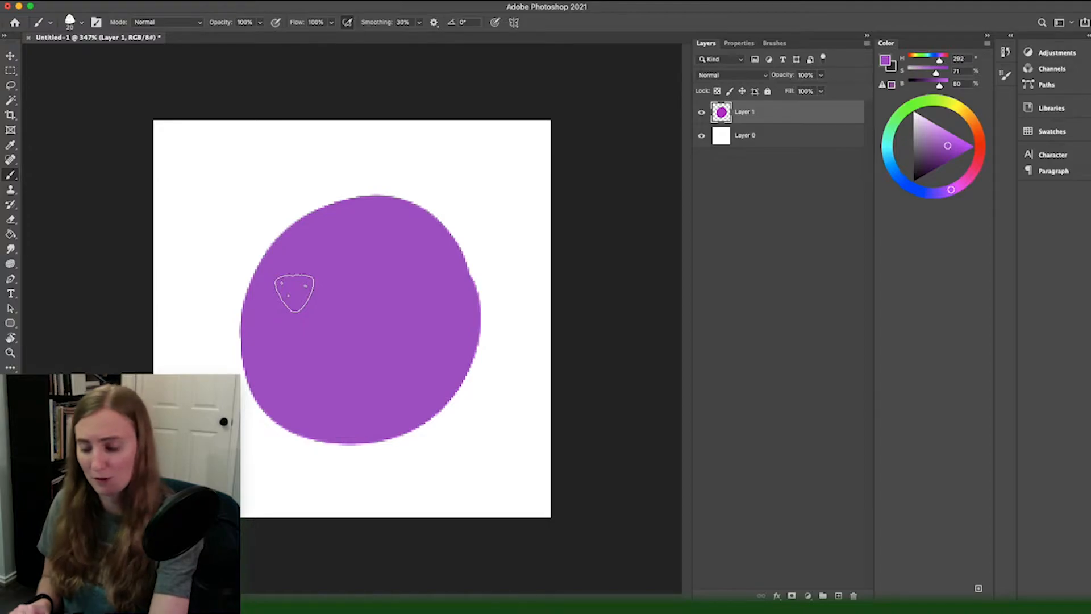
{"action": "key", "text": "super+z"}
{"action": "key", "text": "super+z"}
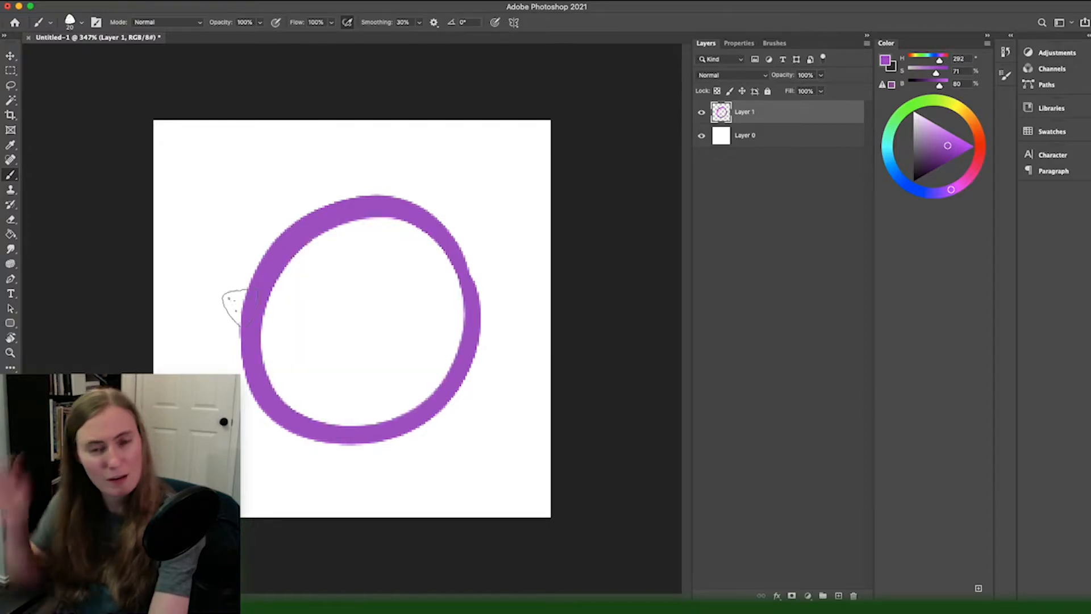
Step: Fill the inside of the ring with purple using the Paint Bucket tool, undo it once and fill it again
{"action": "key", "text": "g"}
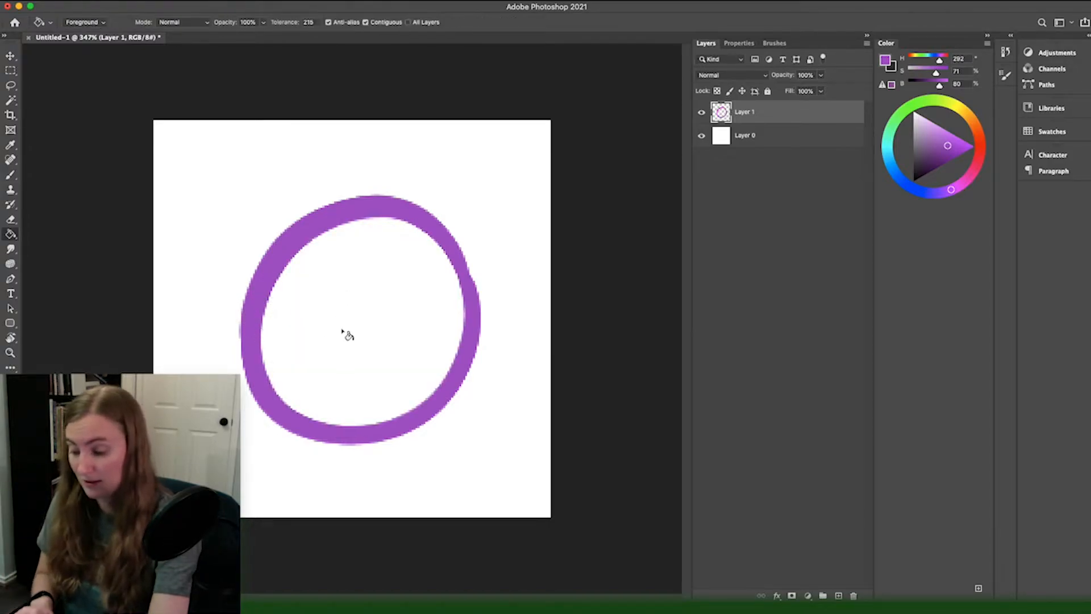
{"action": "left_click", "coordinate": [335, 319]}
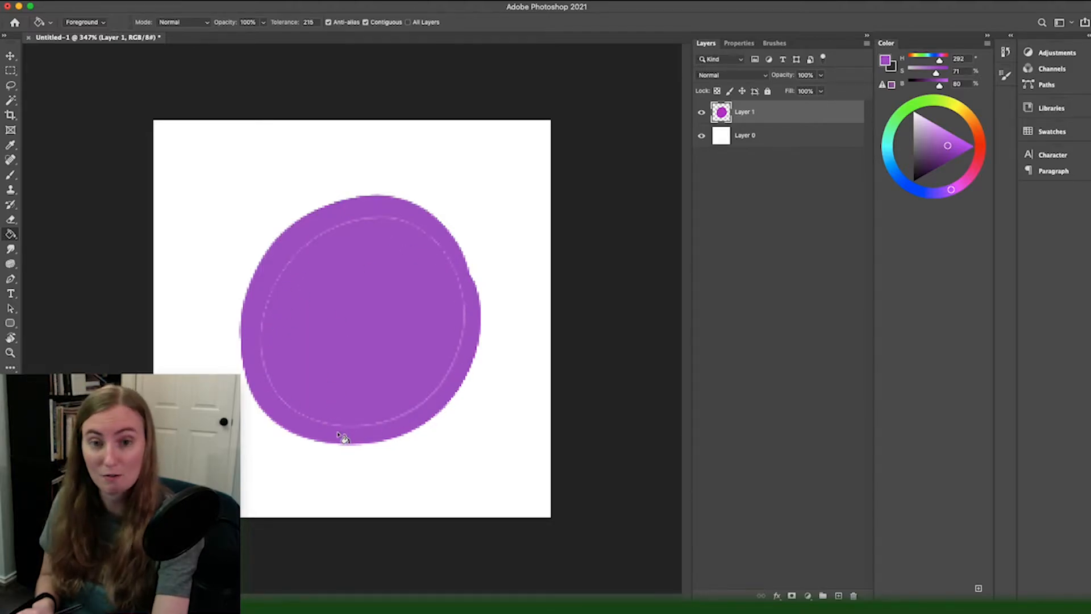
{"action": "key", "text": "super+z"}
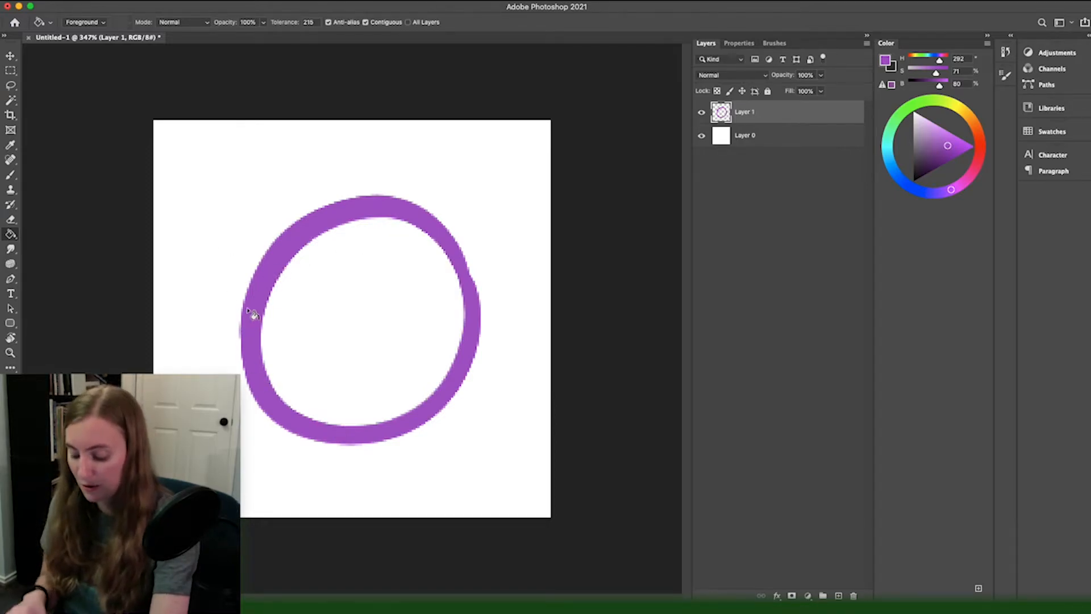
{"action": "left_click", "coordinate": [323, 349]}
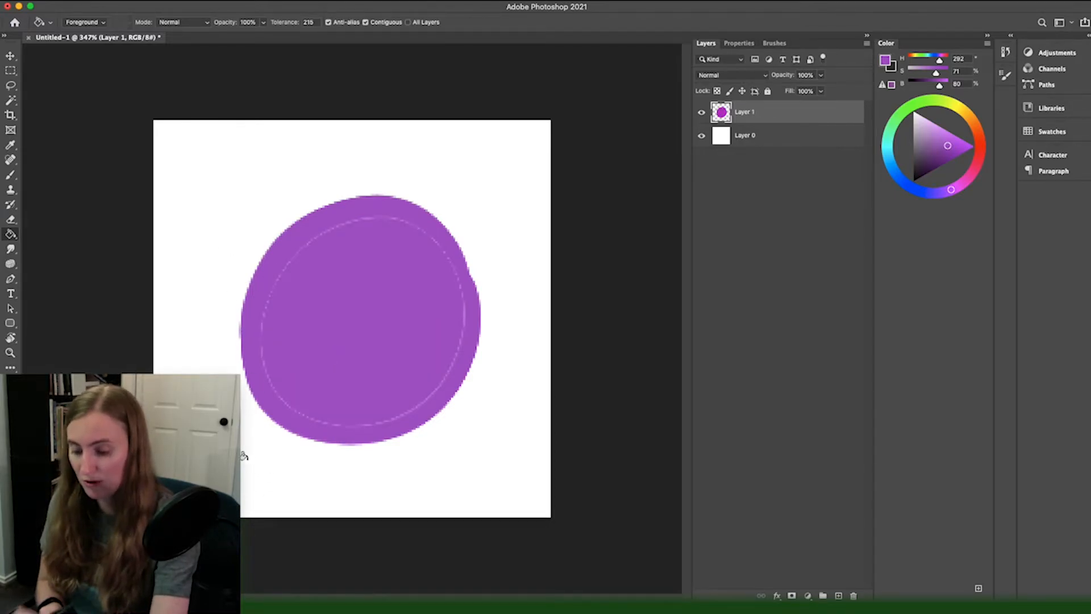
Step: Select the Eraser tool and set its Hard Round brush to 70 px size and 100% hardness
{"action": "left_click", "coordinate": [12, 219]}
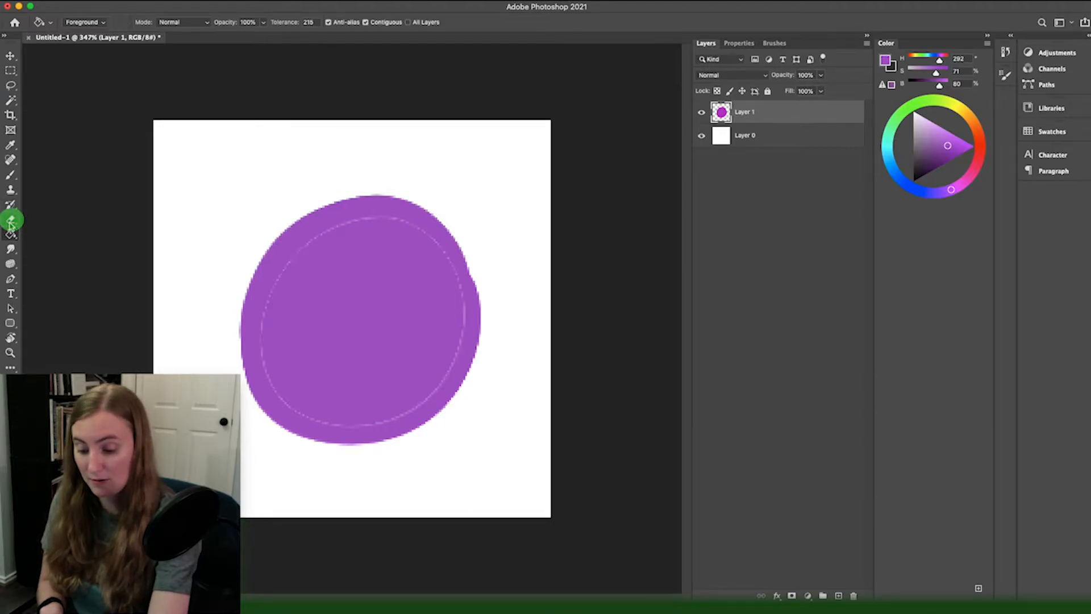
{"action": "left_click", "coordinate": [11, 222]}
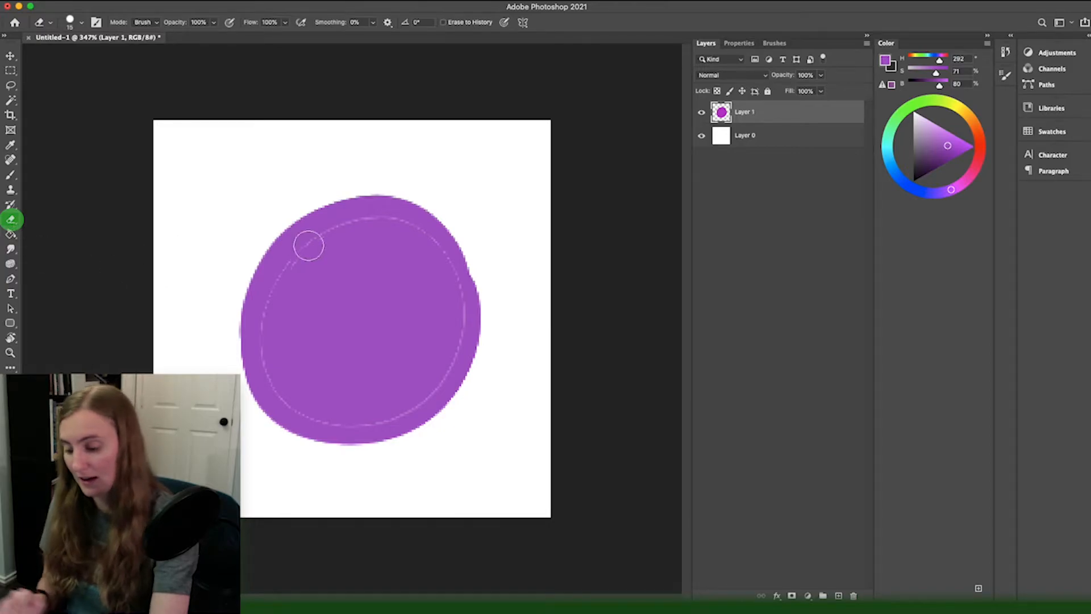
{"action": "key", "text": "bracketright"}
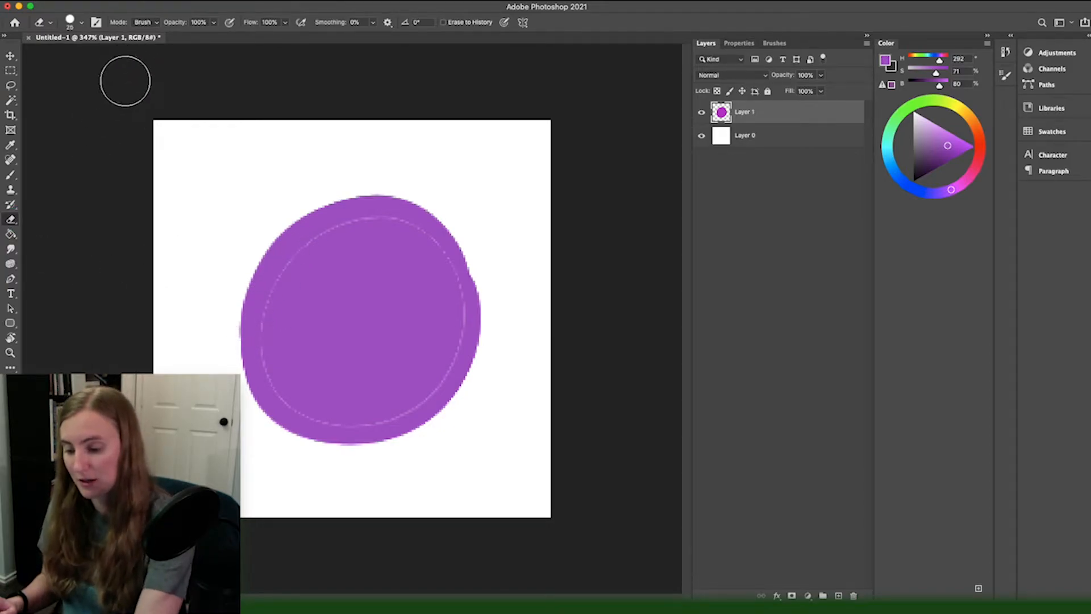
{"action": "left_click", "coordinate": [82, 23]}
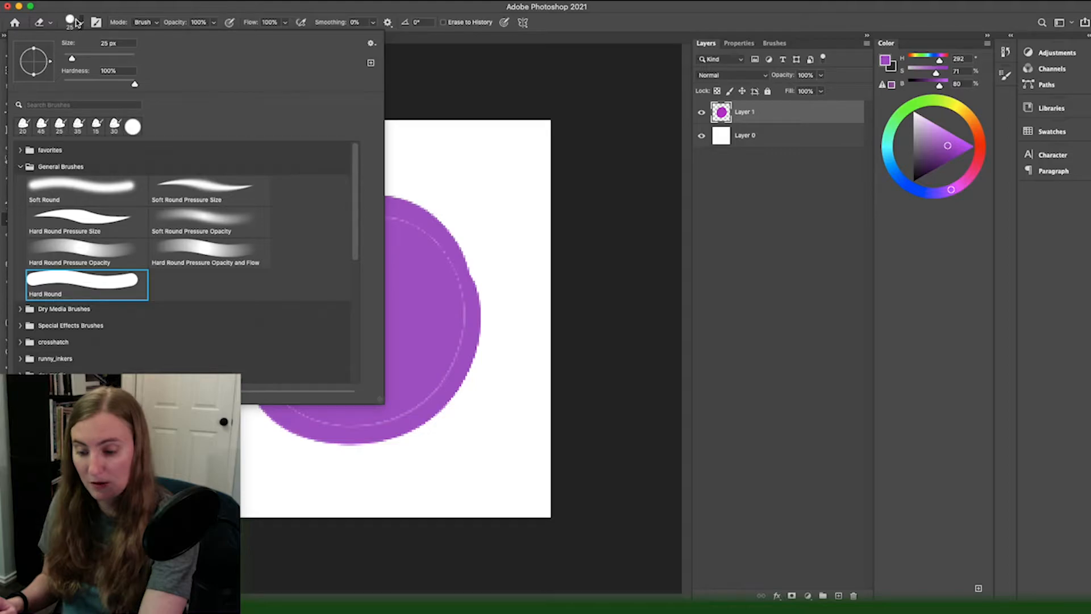
{"action": "mouse_move", "coordinate": [74, 59]}
{"action": "left_mouse_down"}
{"action": "mouse_move", "coordinate": [126, 84]}
{"action": "mouse_move", "coordinate": [45, 85]}
{"action": "left_mouse_up"}
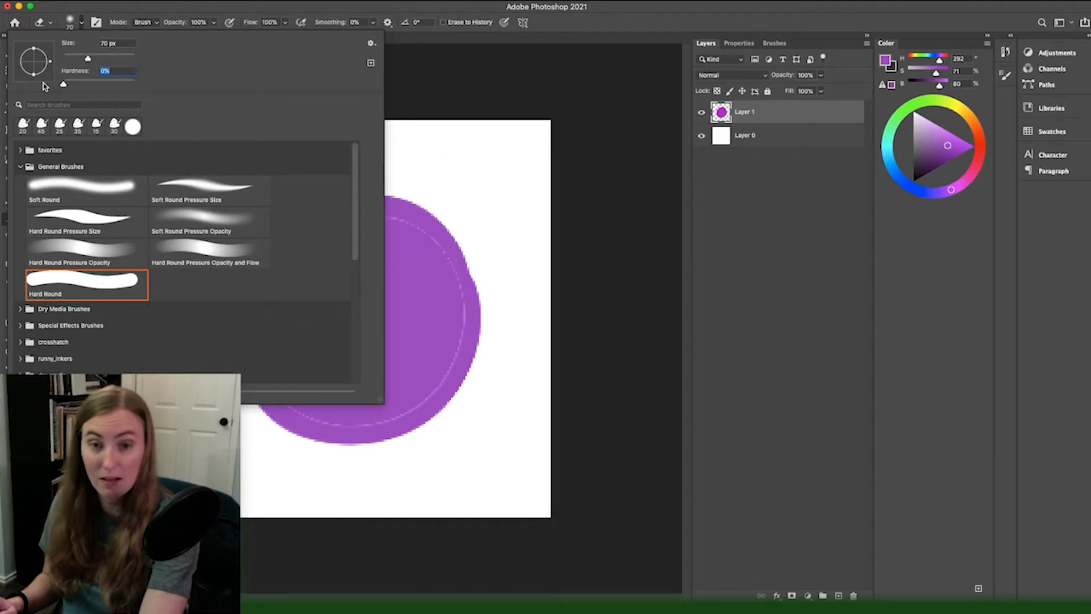
{"action": "left_click_drag", "start_coordinate": [46, 85], "coordinate": [194, 120]}
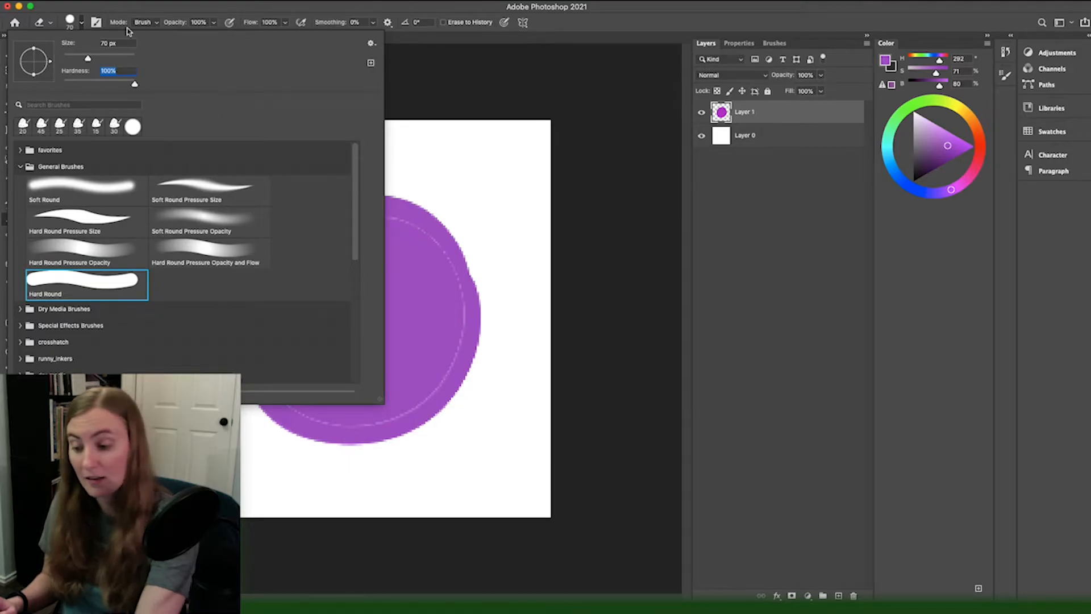
{"action": "key", "text": "Return"}
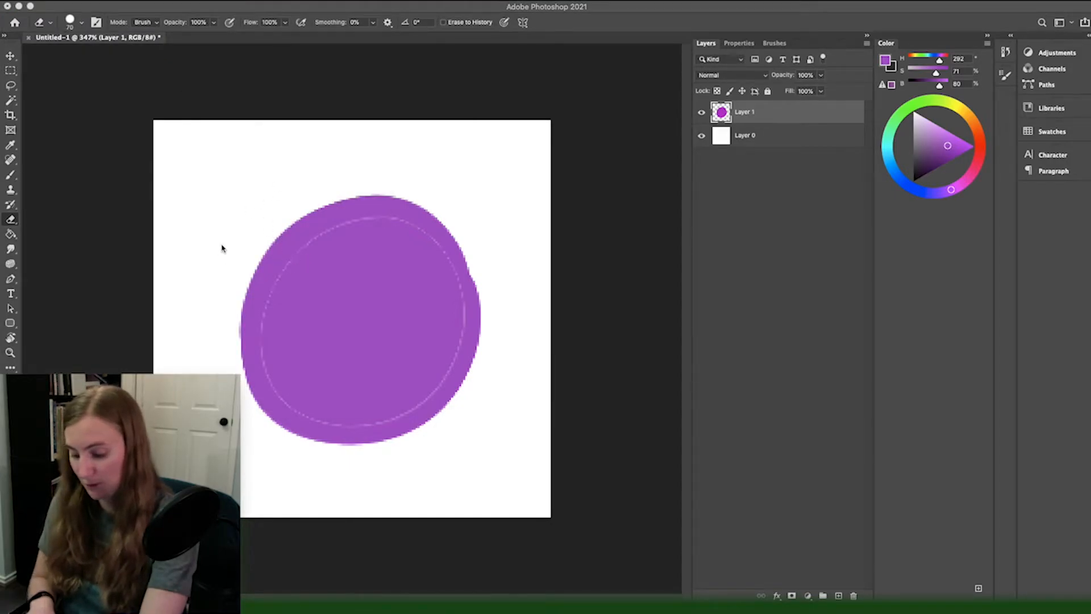
Step: Erase the upper part of the purple shape with the hard-edged eraser and undo the erasing
{"action": "mouse_move", "coordinate": [264, 275]}
{"action": "left_mouse_down"}
{"action": "mouse_move", "coordinate": [256, 267]}
{"action": "mouse_move", "coordinate": [245, 286]}
{"action": "mouse_move", "coordinate": [253, 253]}
{"action": "mouse_move", "coordinate": [273, 286]}
{"action": "left_mouse_up"}
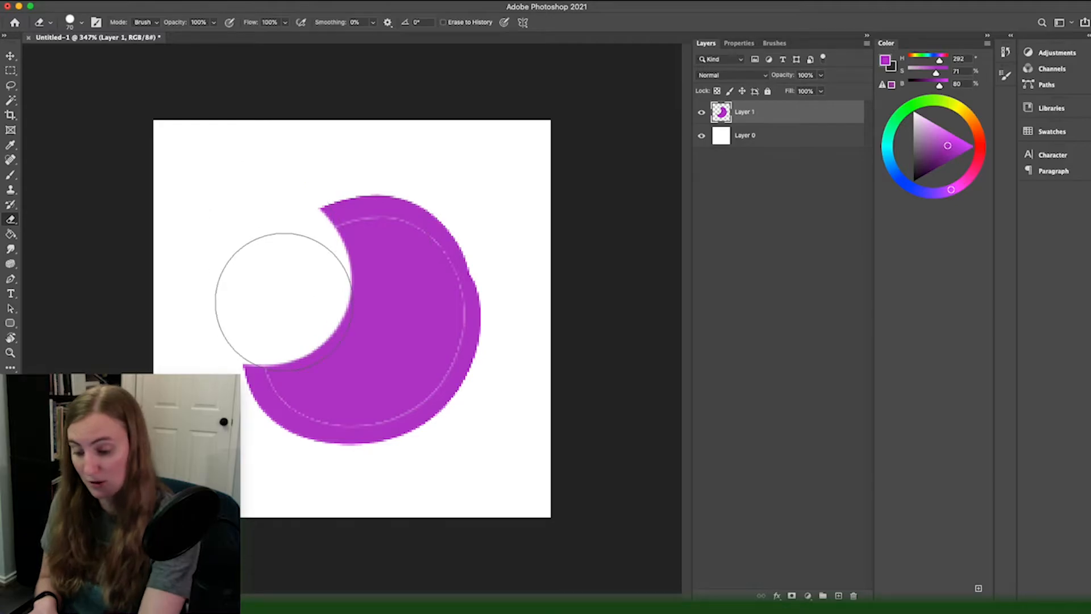
{"action": "mouse_move", "coordinate": [283, 300]}
{"action": "left_mouse_down"}
{"action": "mouse_move", "coordinate": [339, 200]}
{"action": "mouse_move", "coordinate": [273, 272]}
{"action": "left_mouse_up"}
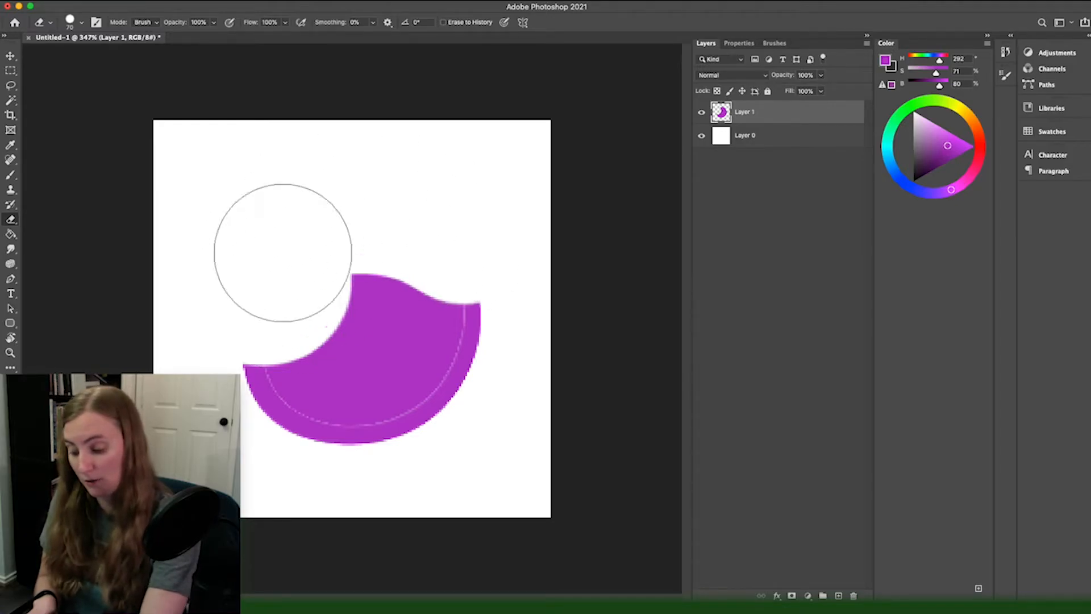
{"action": "key", "text": "super+z"}
{"action": "key", "text": "super+z"}
{"action": "key", "text": "super+z"}
{"action": "key", "text": "super+z"}
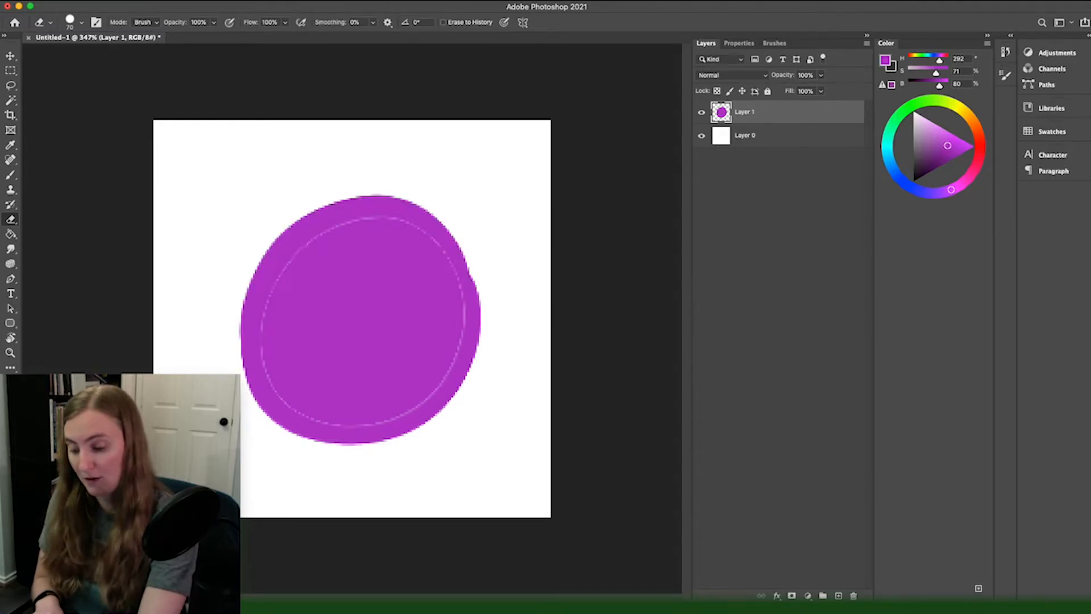
Step: Set the eraser brush's hardness to 0%
{"action": "left_click", "coordinate": [83, 23]}
{"action": "left_click_drag", "start_coordinate": [94, 84], "coordinate": [19, 85]}
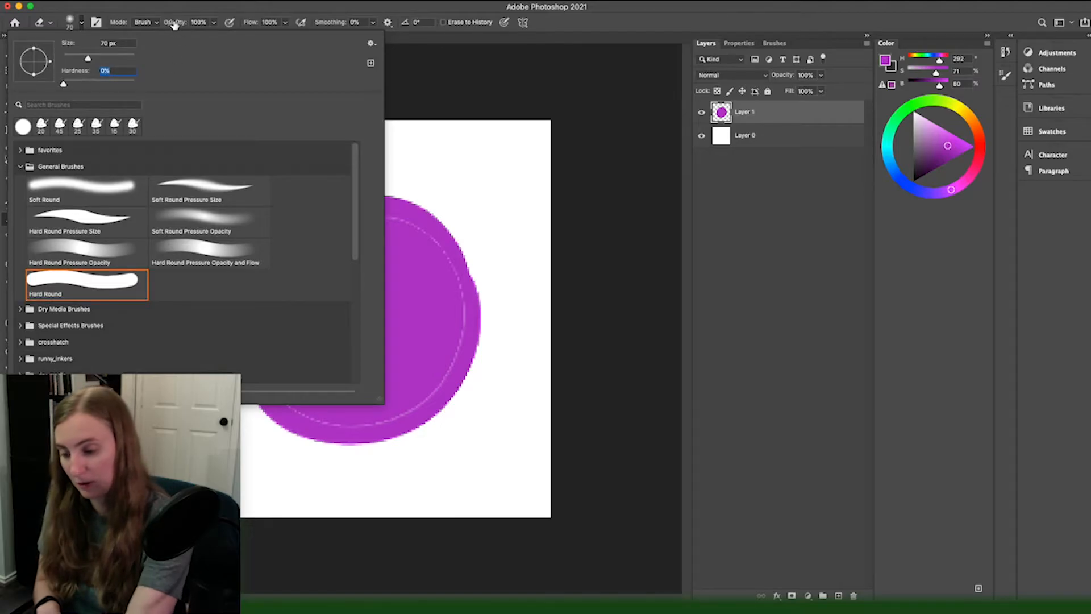
{"action": "left_click", "coordinate": [173, 21]}
Step: Erase along the left side of the purple shape with the soft eraser and undo the erasing
{"action": "mouse_move", "coordinate": [270, 213]}
{"action": "left_mouse_down"}
{"action": "mouse_move", "coordinate": [243, 202]}
{"action": "mouse_move", "coordinate": [235, 330]}
{"action": "mouse_move", "coordinate": [263, 366]}
{"action": "left_mouse_up"}
{"action": "key", "text": "super+z"}
{"action": "key", "text": "super+z"}
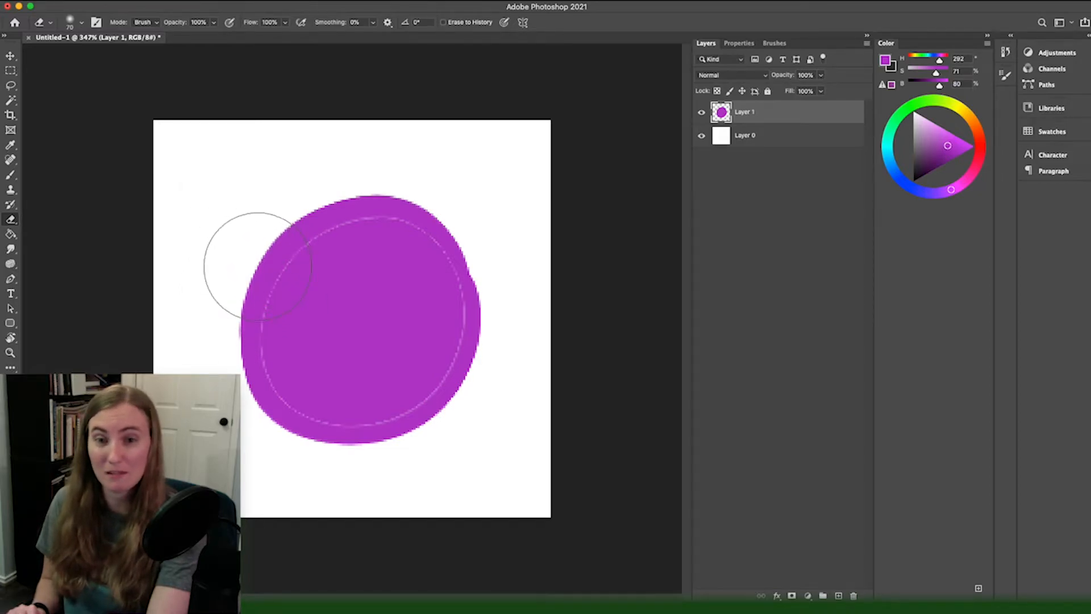
{"action": "left_click", "coordinate": [83, 24]}
{"action": "left_click", "coordinate": [83, 23]}
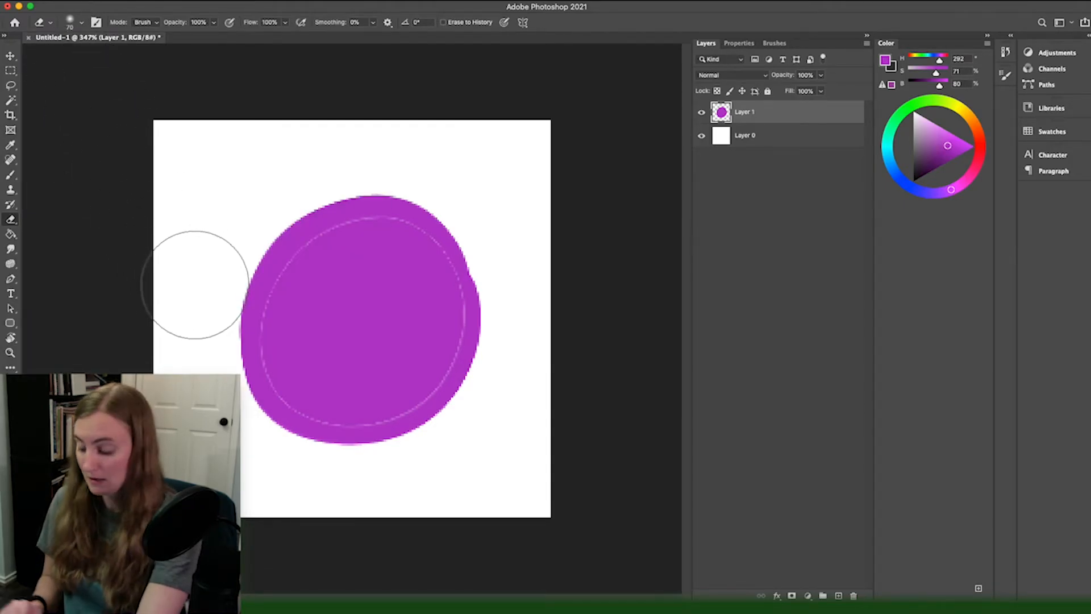
Step: Step the eraser brush size up and down repeatedly, finishing at 40 px
{"action": "key", "text": "bracketleft"}
{"action": "key", "text": "bracketleft"}
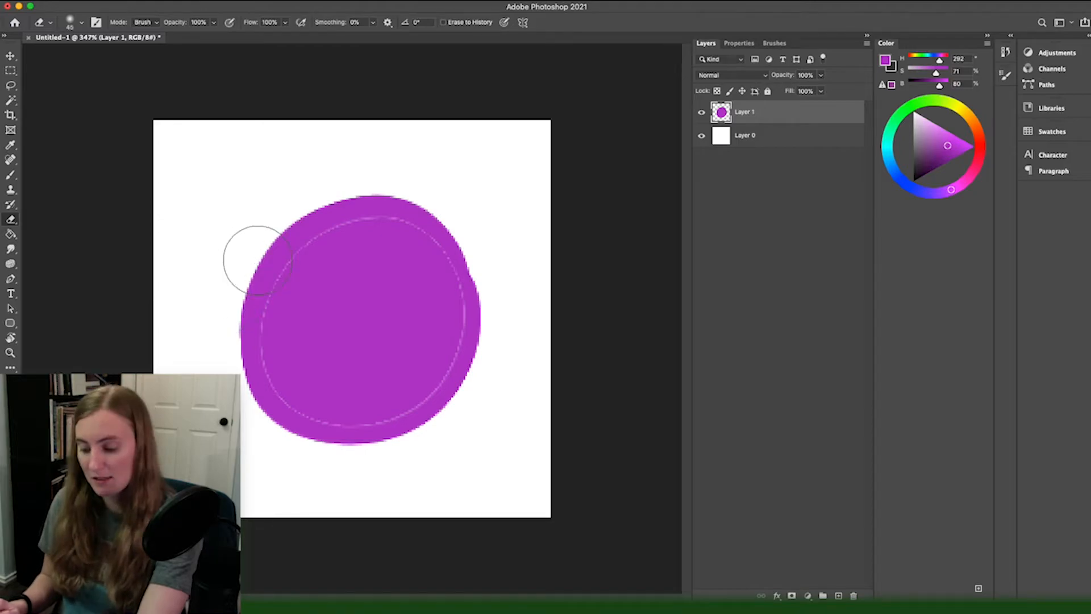
{"action": "key", "text": "bracketright"}
{"action": "key", "text": "bracketright"}
{"action": "key", "text": "bracketright"}
{"action": "key", "text": "bracketleft"}
{"action": "key", "text": "bracketleft"}
{"action": "key", "text": "bracketleft"}
{"action": "key", "text": "bracketleft"}
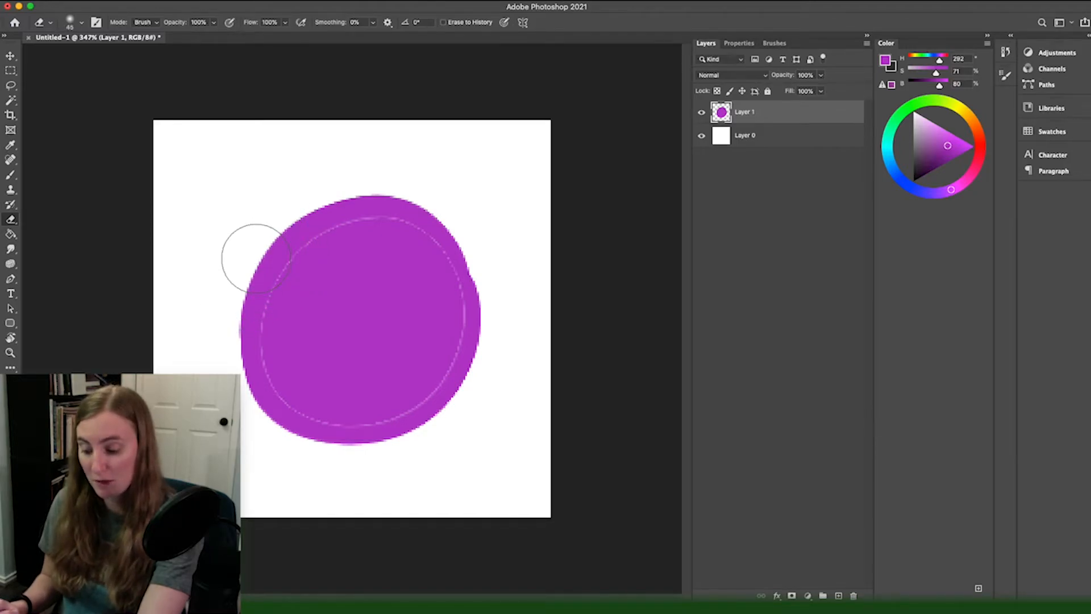
{"action": "key", "text": "bracketright"}
{"action": "key", "text": "bracketright"}
{"action": "key", "text": "bracketright"}
{"action": "key", "text": "bracketleft"}
{"action": "key", "text": "bracketleft"}
{"action": "key", "text": "bracketright"}
{"action": "key", "text": "bracketright"}
{"action": "key", "text": "bracketright"}
{"action": "key", "text": "bracketright"}
{"action": "key", "text": "bracketright"}
{"action": "key", "text": "bracketright"}
{"action": "key", "text": "bracketleft"}
{"action": "key", "text": "bracketleft"}
{"action": "key", "text": "bracketleft"}
{"action": "key", "text": "bracketleft"}
{"action": "key", "text": "bracketleft"}
{"action": "key", "text": "bracketleft"}
{"action": "key", "text": "bracketleft"}
{"action": "key", "text": "bracketleft"}
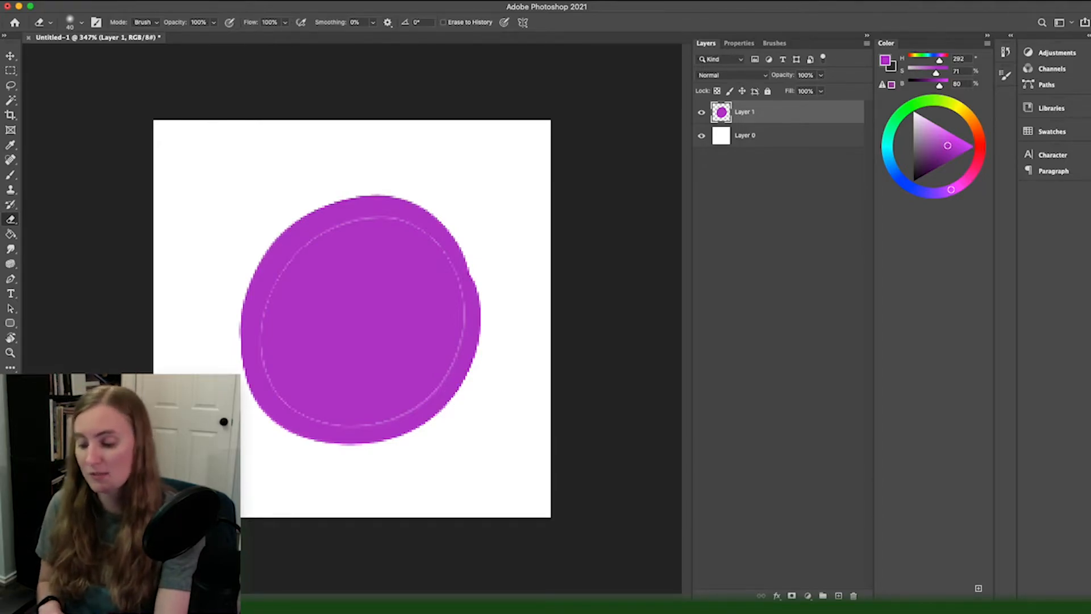
Step: Free Transform the purple shape on Layer 1, try squashing it from its lower edge twice, and undo each attempt
{"action": "key", "text": "b"}
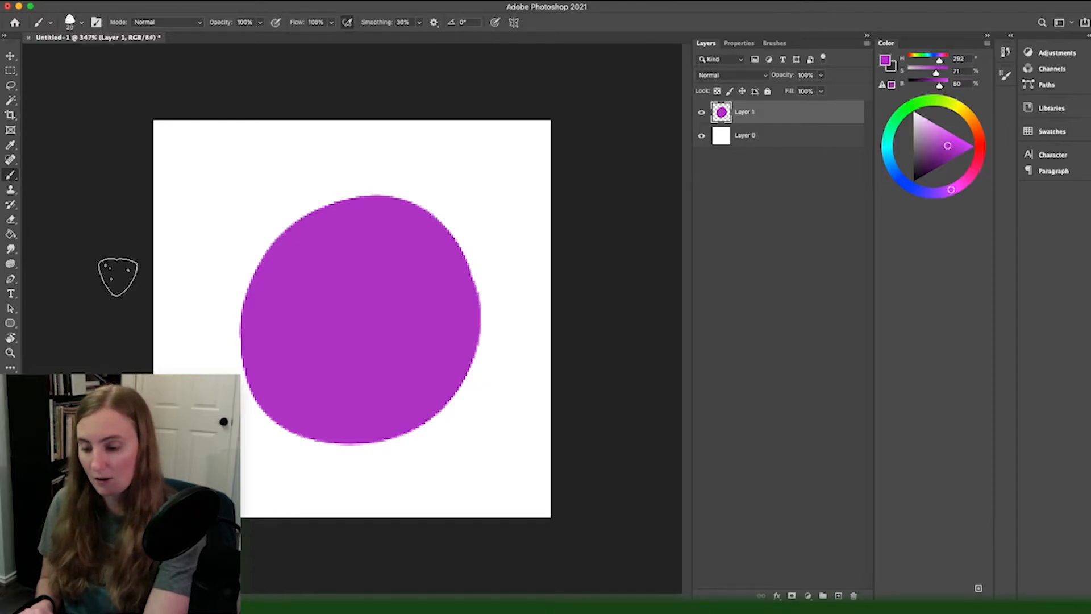
{"action": "left_click", "coordinate": [115, 3]}
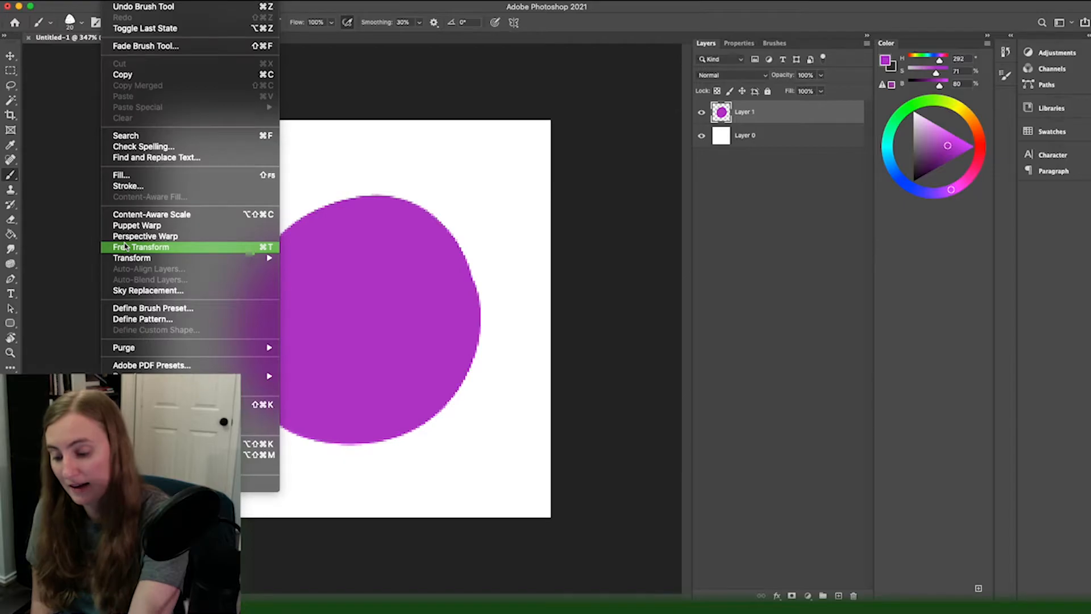
{"action": "left_click", "coordinate": [142, 247]}
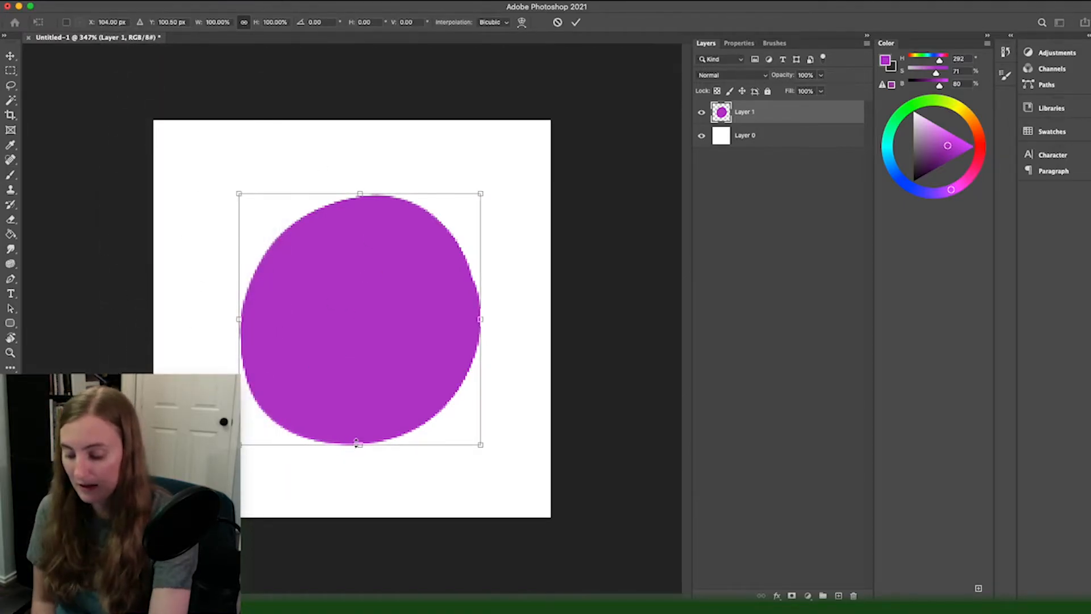
{"action": "left_click_drag", "start_coordinate": [359, 442], "coordinate": [346, 414]}
{"action": "key", "text": "super+z"}
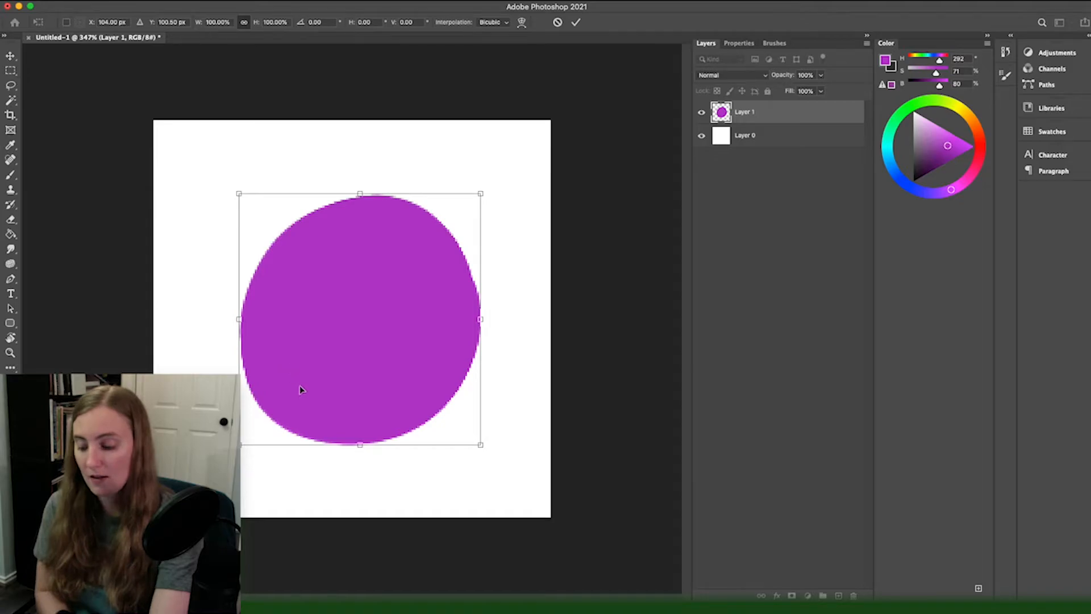
{"action": "mouse_move", "coordinate": [357, 446]}
{"action": "left_mouse_down"}
{"action": "mouse_move", "coordinate": [336, 376]}
{"action": "mouse_move", "coordinate": [339, 437]}
{"action": "left_mouse_up"}
{"action": "key", "text": "super+z"}
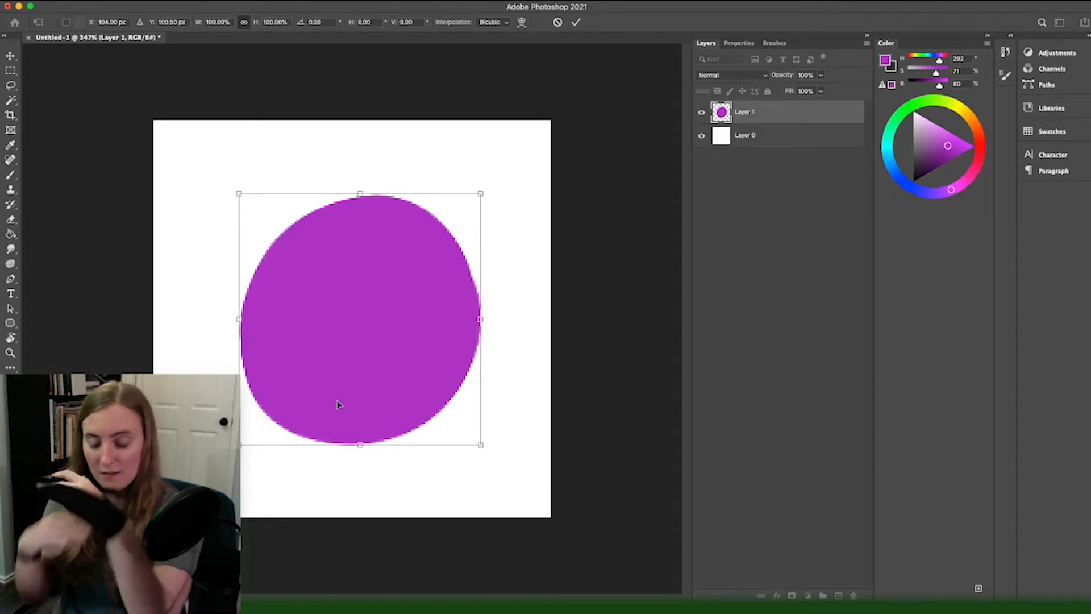
Step: Squash the purple shape vertically to about 56% of its height from its lower edge and apply the transform
{"action": "left_click_drag", "start_coordinate": [360, 448], "coordinate": [347, 336]}
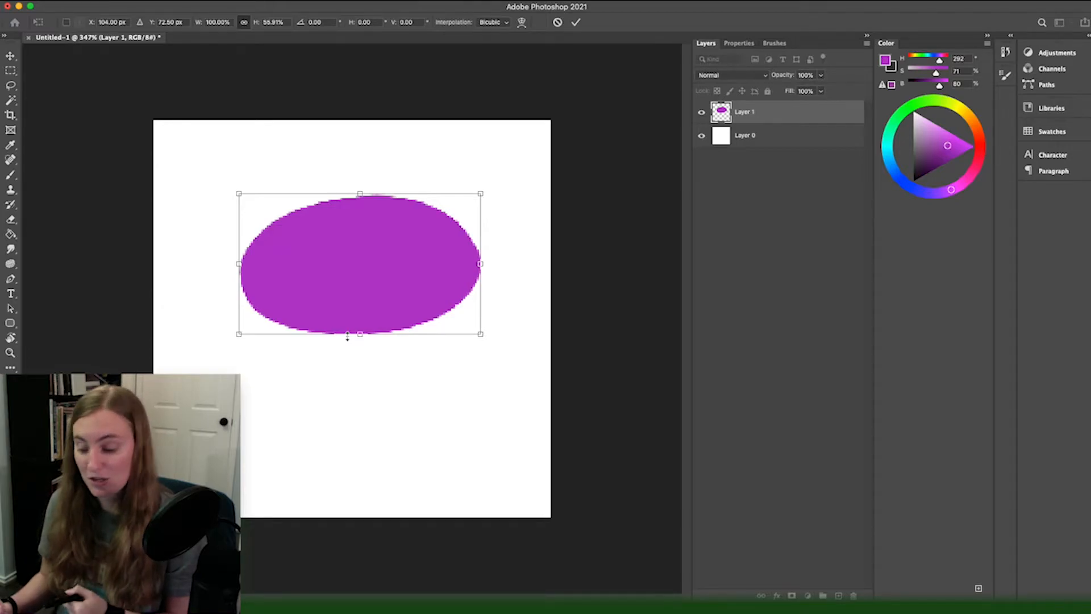
{"action": "key", "text": "Return"}
{"action": "key", "text": "b"}
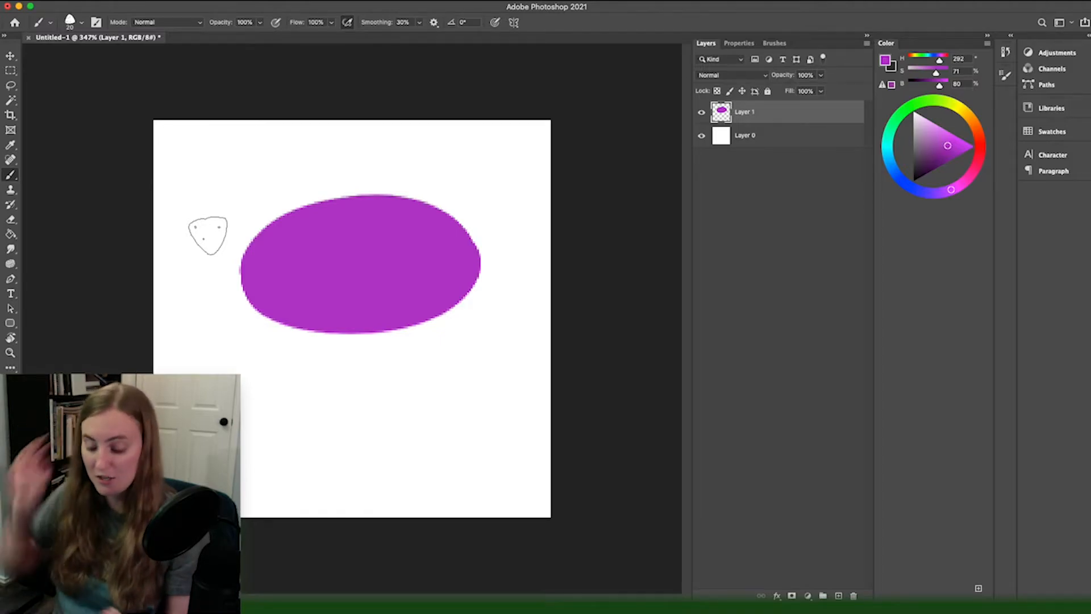
Step: Try another Free Transform on the squashed purple shape from its upper-left corner
{"action": "key", "text": "super+t"}
{"action": "left_click_drag", "start_coordinate": [230, 186], "coordinate": [222, 357]}
{"action": "key", "text": "Return"}
{"action": "key", "text": "b"}
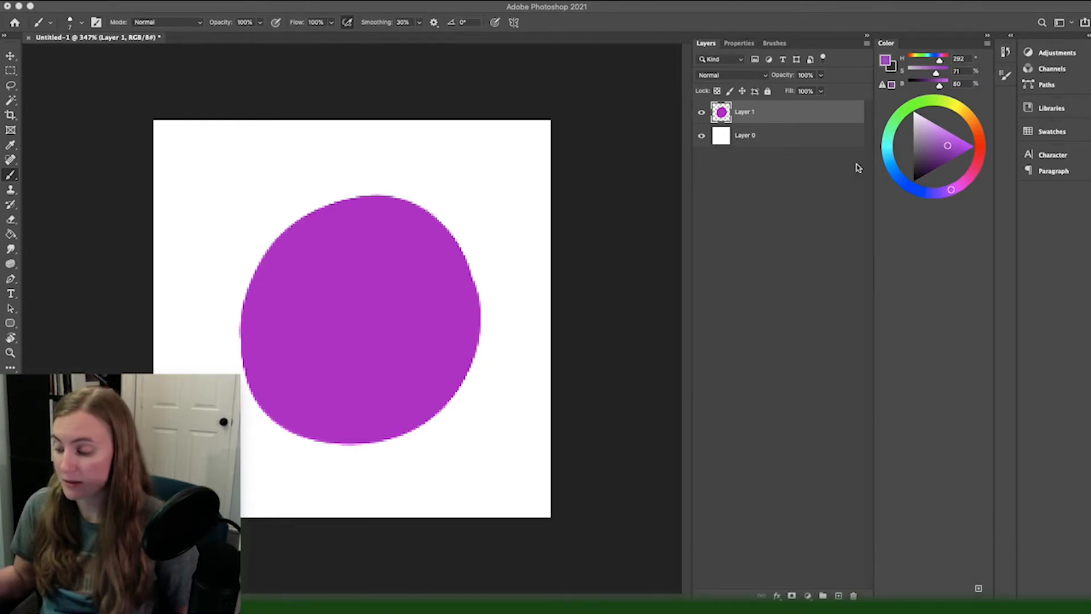
Step: Try out different opacity levels on Layer 1 and return its opacity to 100%
{"action": "left_click", "coordinate": [821, 75]}
{"action": "left_click_drag", "start_coordinate": [802, 90], "coordinate": [841, 89]}
{"action": "left_click", "coordinate": [821, 75]}
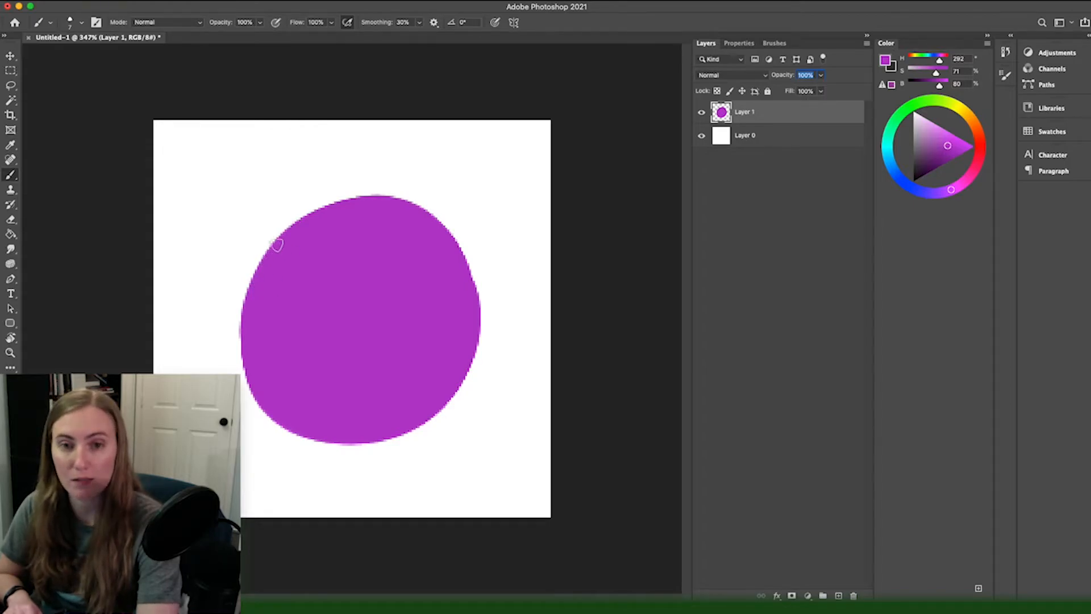
Step: Set the foreground color to a blue with hue 191 and the brush opacity to 50%
{"action": "left_click", "coordinate": [889, 154]}
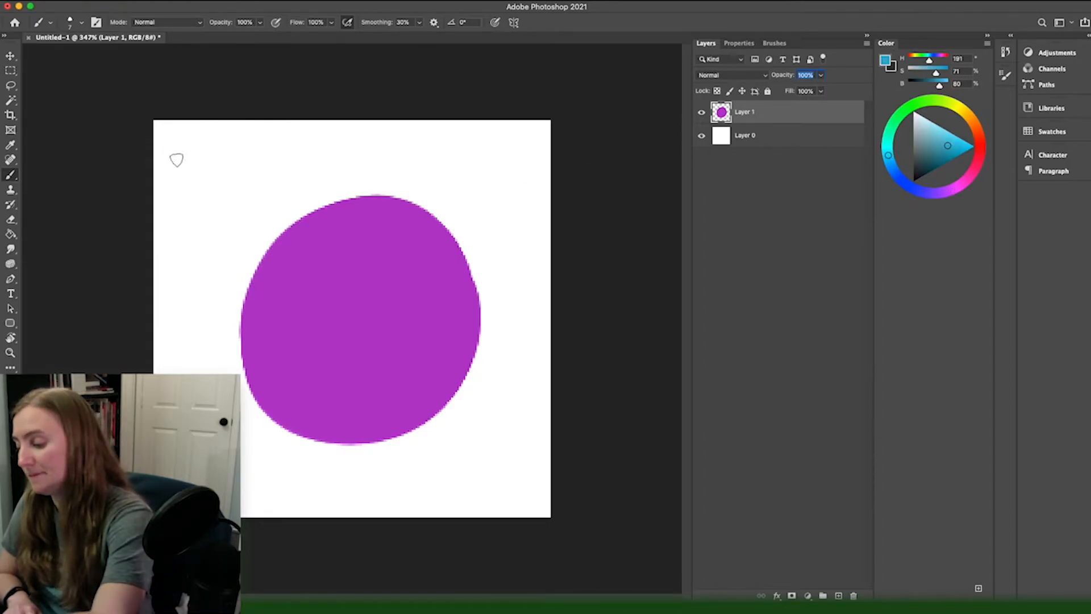
{"action": "left_click", "coordinate": [244, 22]}
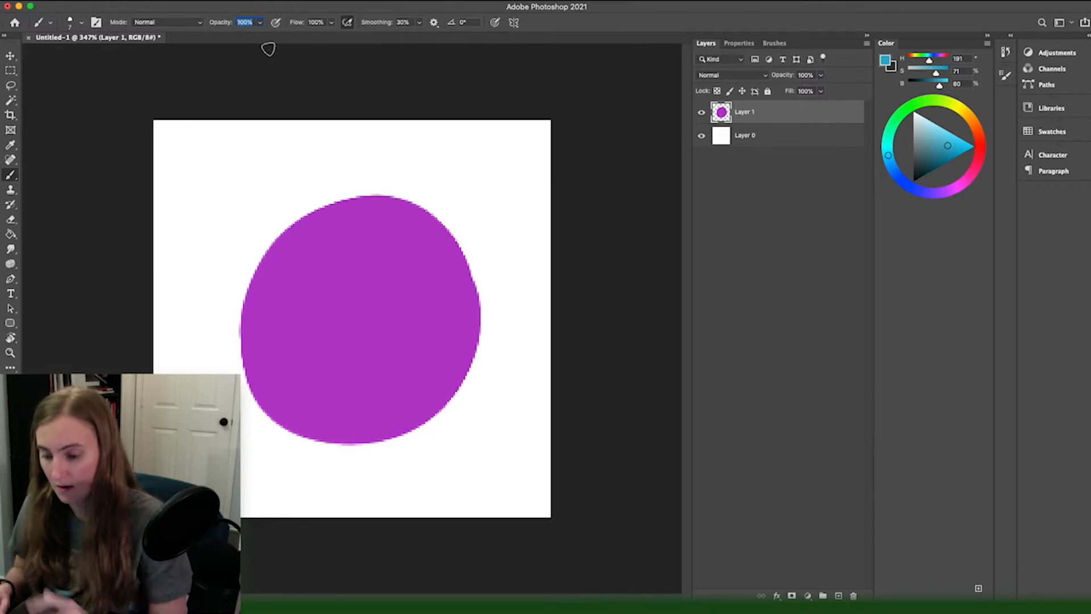
{"action": "type", "text": "50"}
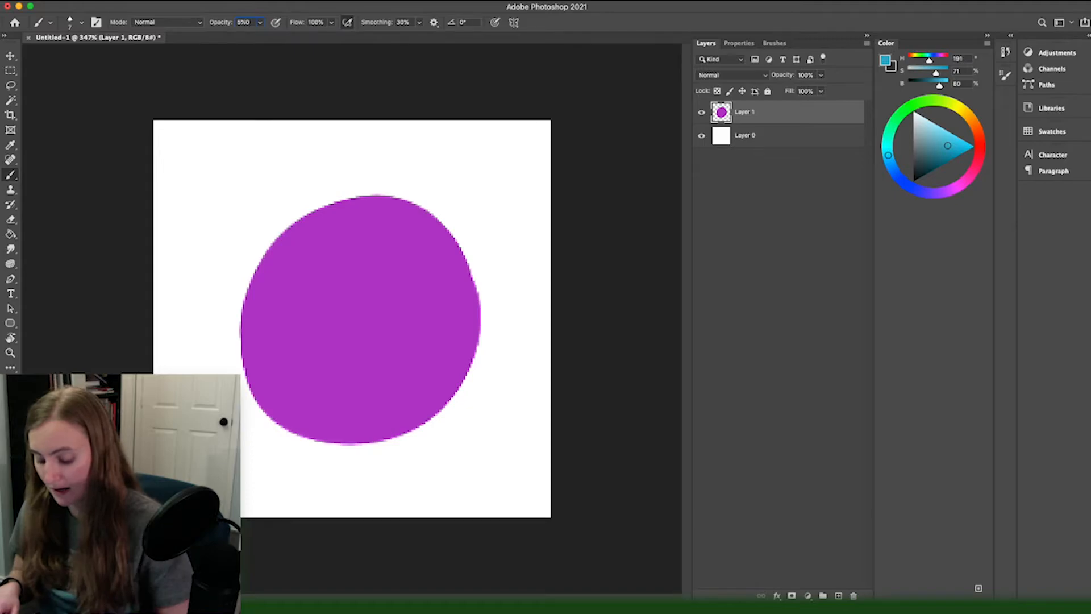
{"action": "left_click", "coordinate": [261, 22]}
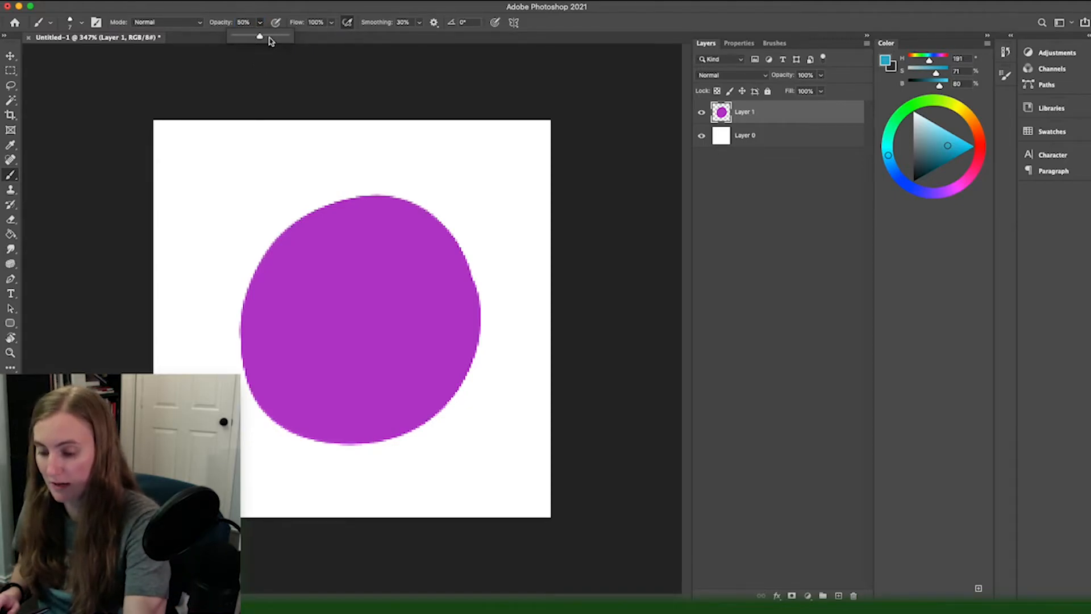
{"action": "left_click", "coordinate": [238, 13]}
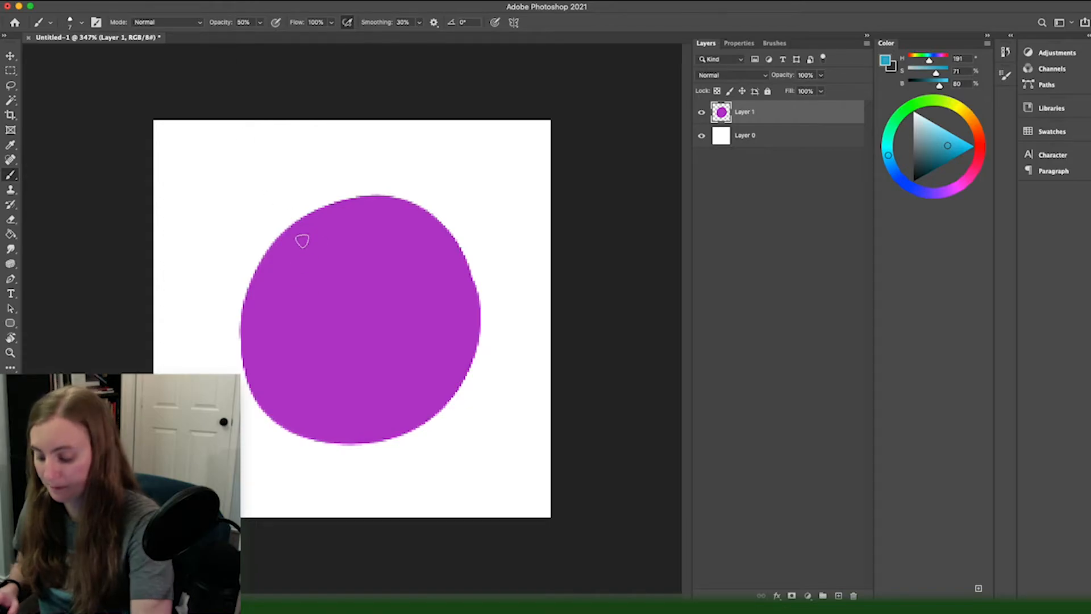
Step: Enlarge the brush to about 50 px and paint half-transparent blue over the upper-left part of the purple shape
{"action": "key", "text": "bracketright"}
{"action": "key", "text": "bracketright"}
{"action": "key", "text": "bracketright"}
{"action": "key", "text": "bracketright"}
{"action": "key", "text": "bracketright"}
{"action": "key", "text": "bracketright"}
{"action": "key", "text": "bracketright"}
{"action": "key", "text": "bracketright"}
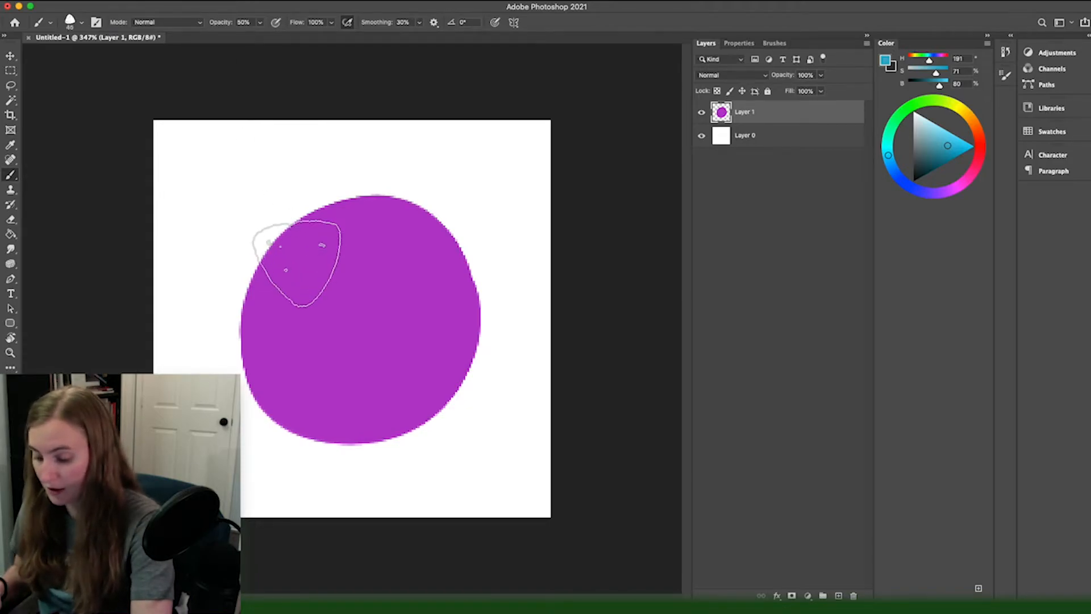
{"action": "mouse_move", "coordinate": [335, 257]}
{"action": "left_mouse_down"}
{"action": "mouse_move", "coordinate": [195, 256]}
{"action": "mouse_move", "coordinate": [297, 195]}
{"action": "mouse_move", "coordinate": [280, 256]}
{"action": "left_mouse_up"}
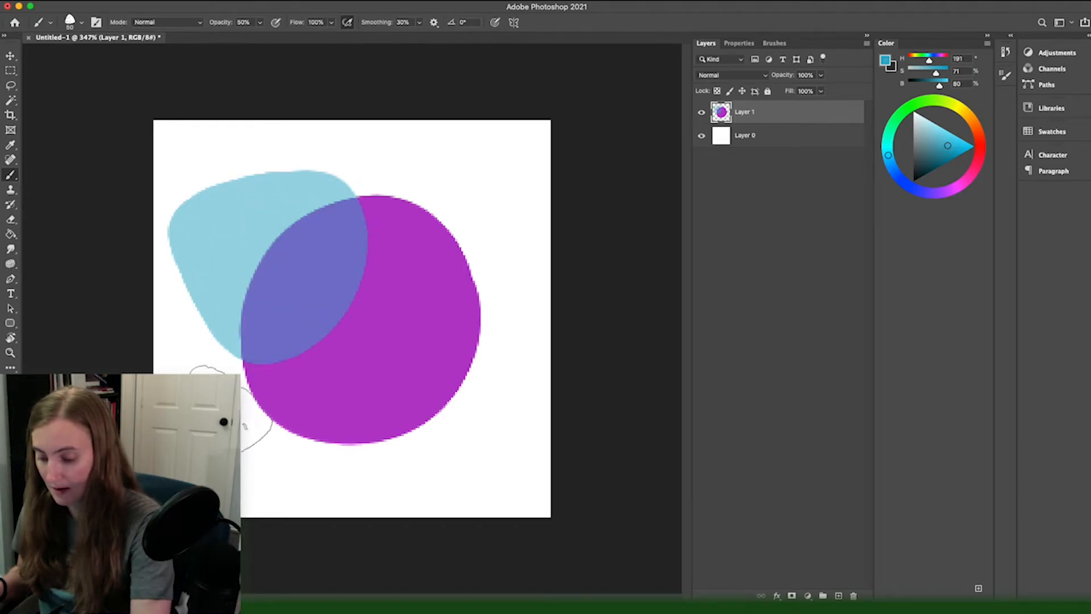
{"action": "mouse_move", "coordinate": [276, 268]}
{"action": "left_mouse_down"}
{"action": "mouse_move", "coordinate": [307, 273]}
{"action": "mouse_move", "coordinate": [319, 296]}
{"action": "mouse_move", "coordinate": [301, 358]}
{"action": "mouse_move", "coordinate": [318, 256]}
{"action": "mouse_move", "coordinate": [370, 318]}
{"action": "mouse_move", "coordinate": [335, 352]}
{"action": "left_mouse_up"}
{"action": "mouse_move", "coordinate": [302, 276]}
{"action": "left_mouse_down"}
{"action": "mouse_move", "coordinate": [244, 294]}
{"action": "mouse_move", "coordinate": [272, 260]}
{"action": "mouse_move", "coordinate": [276, 277]}
{"action": "mouse_move", "coordinate": [245, 256]}
{"action": "left_mouse_up"}
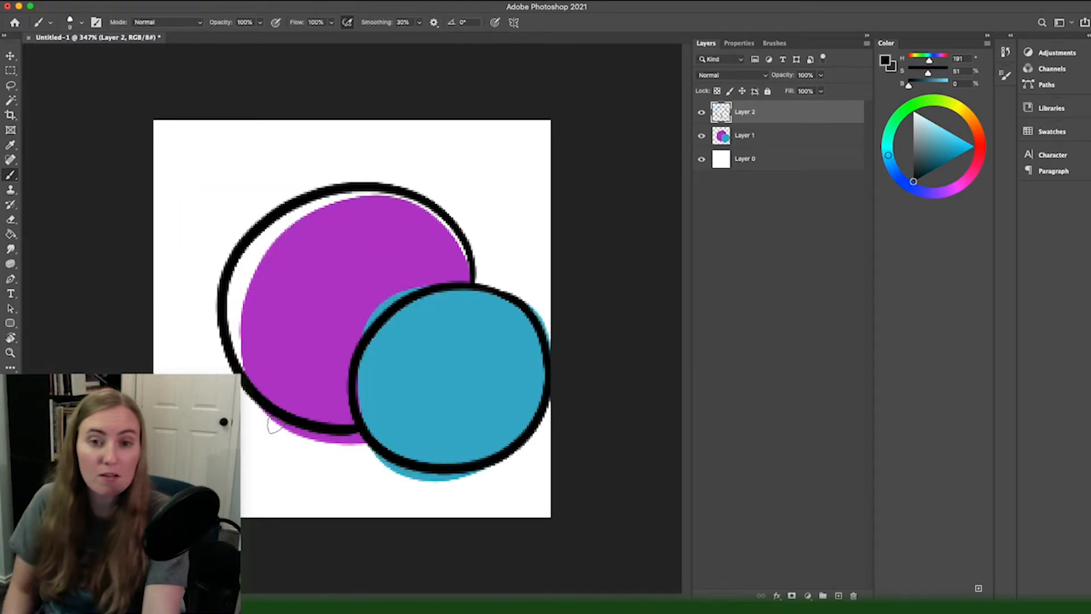
Step: Select the area inside the smaller black outline on Layer 2 with the Magic Wand tool
{"action": "left_click", "coordinate": [11, 102]}
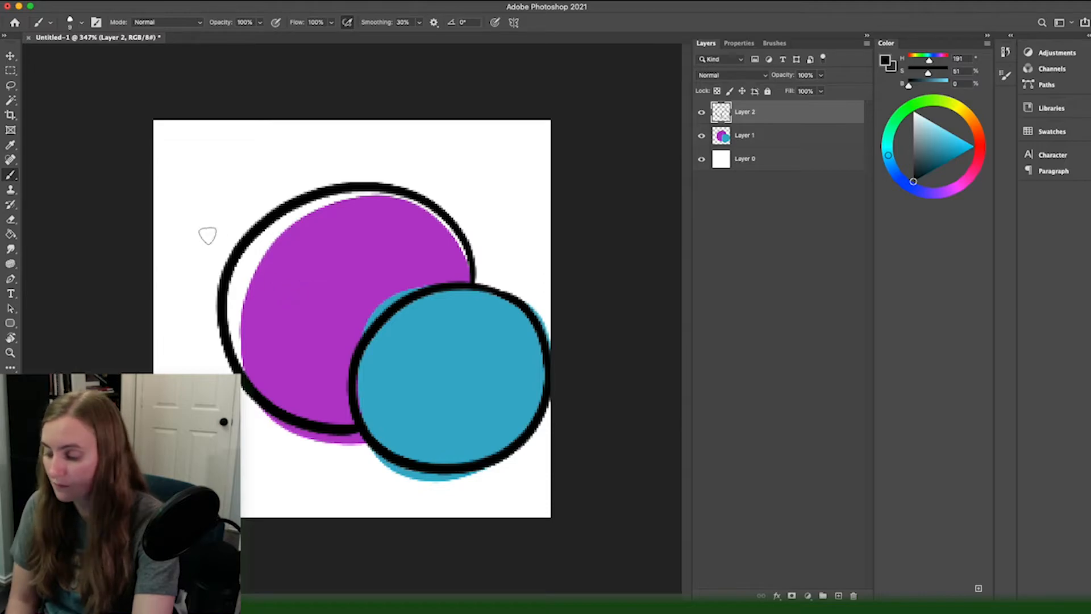
{"action": "left_click", "coordinate": [11, 100]}
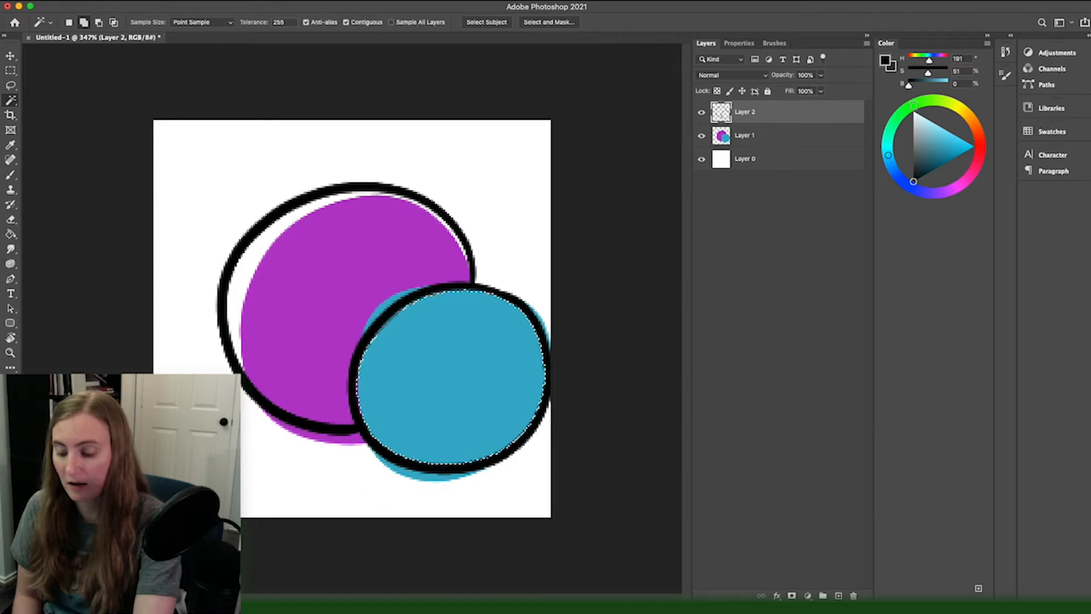
Step: Set the hue to 112 and fill the selected circle on Layer 1 with bright green using the Paint Bucket, undoing a black fill
{"action": "left_click", "coordinate": [916, 104]}
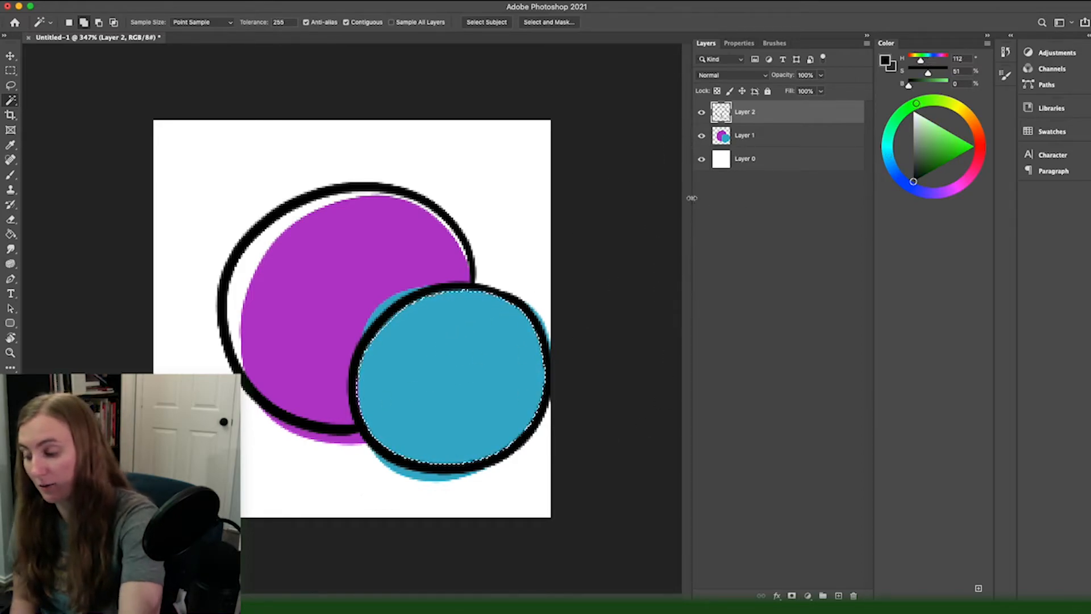
{"action": "left_click", "coordinate": [744, 142]}
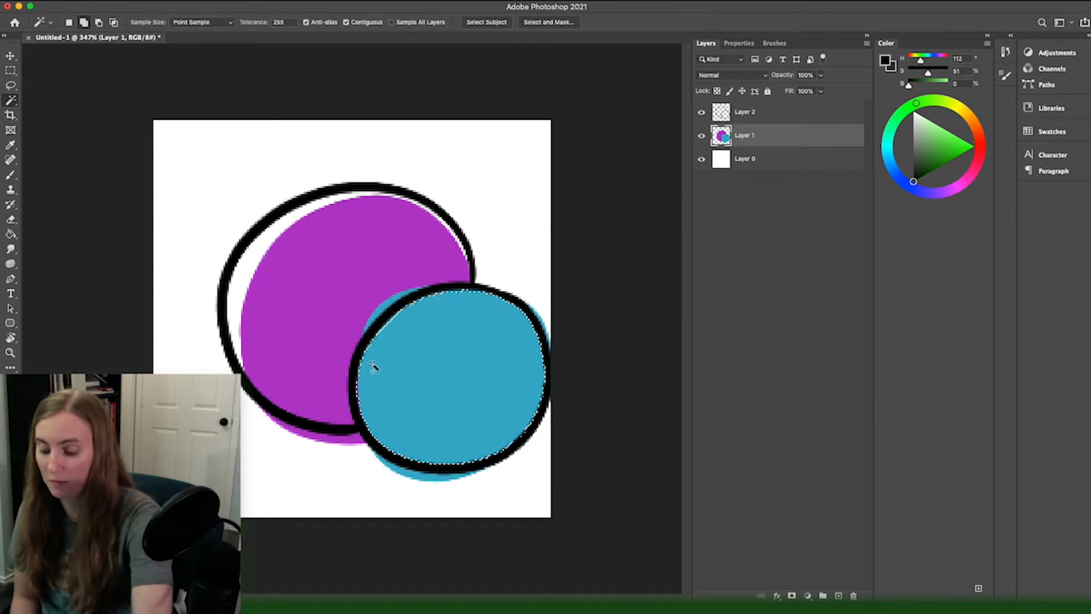
{"action": "key", "text": "g"}
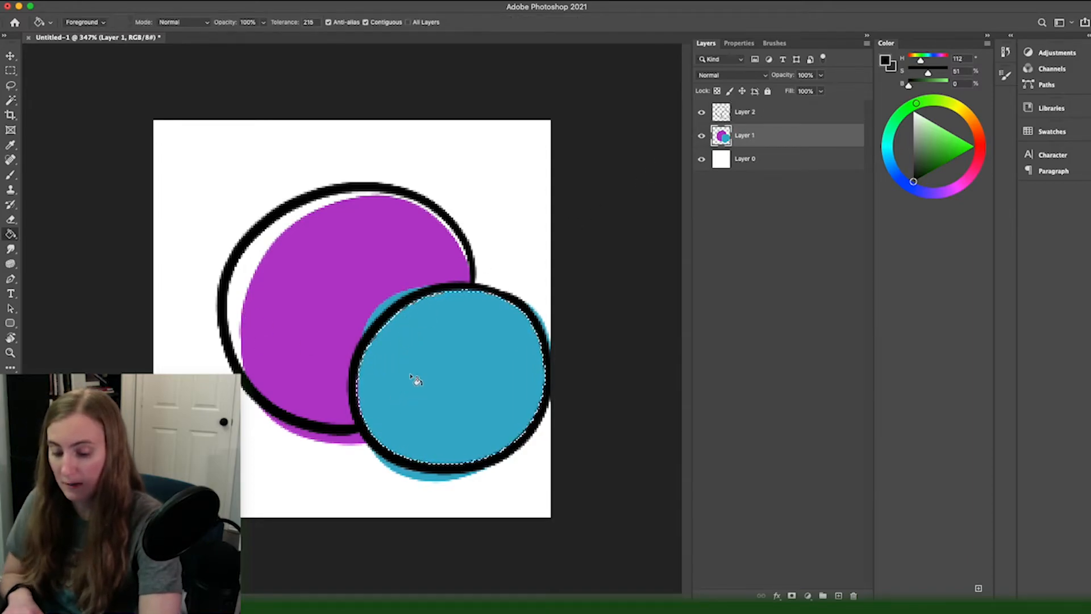
{"action": "left_click", "coordinate": [417, 382]}
{"action": "key", "text": "super+z"}
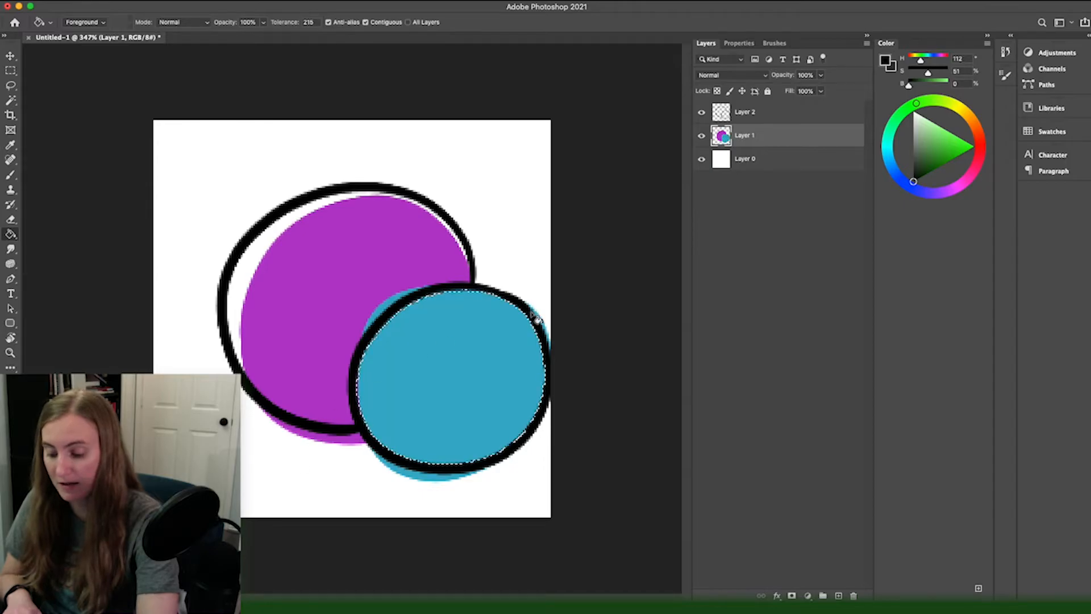
{"action": "key", "text": "x"}
{"action": "left_click", "coordinate": [422, 394]}
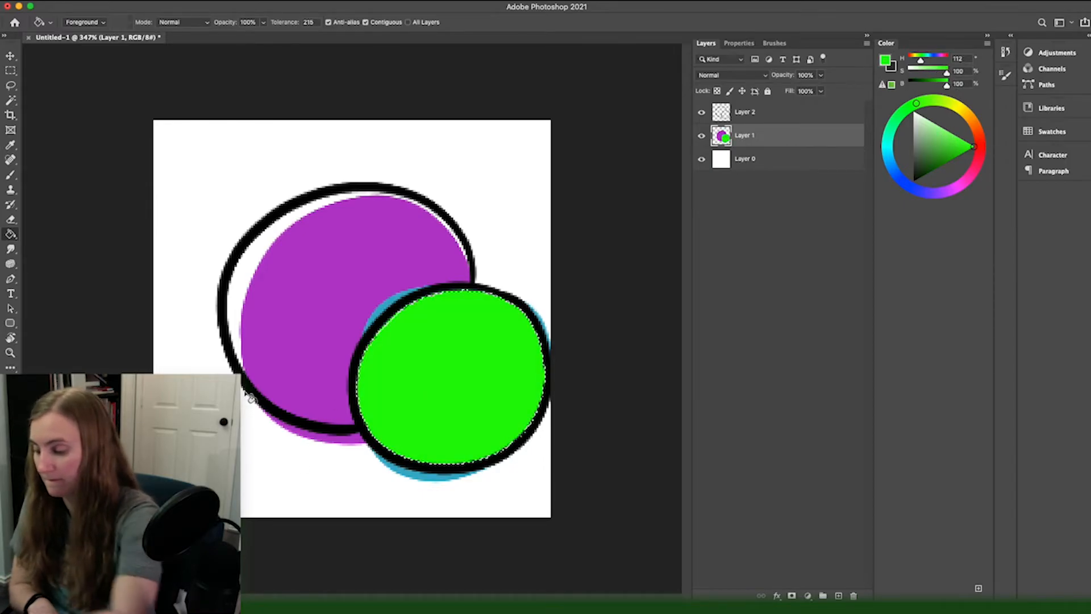
Step: Change the screen mode and deselect the green circle
{"action": "key", "text": "f"}
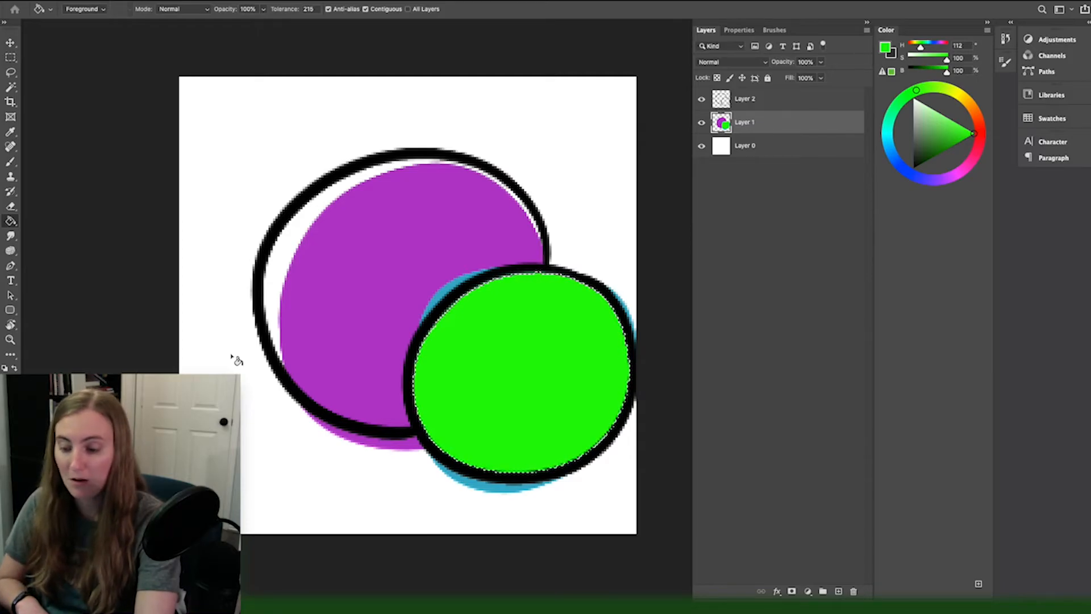
{"action": "left_click", "coordinate": [233, 0]}
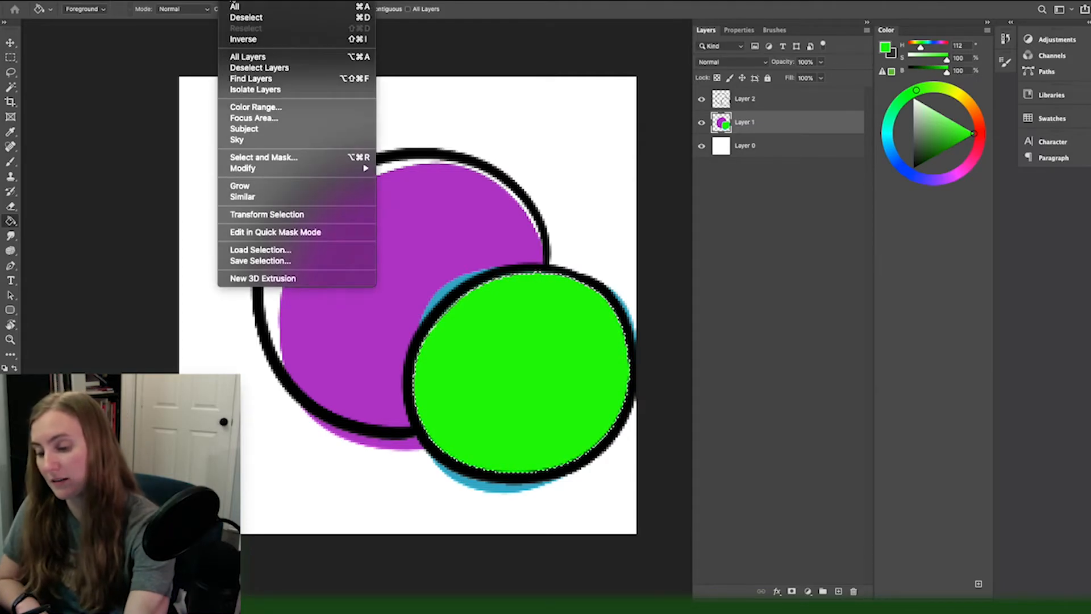
{"action": "left_click", "coordinate": [235, 19]}
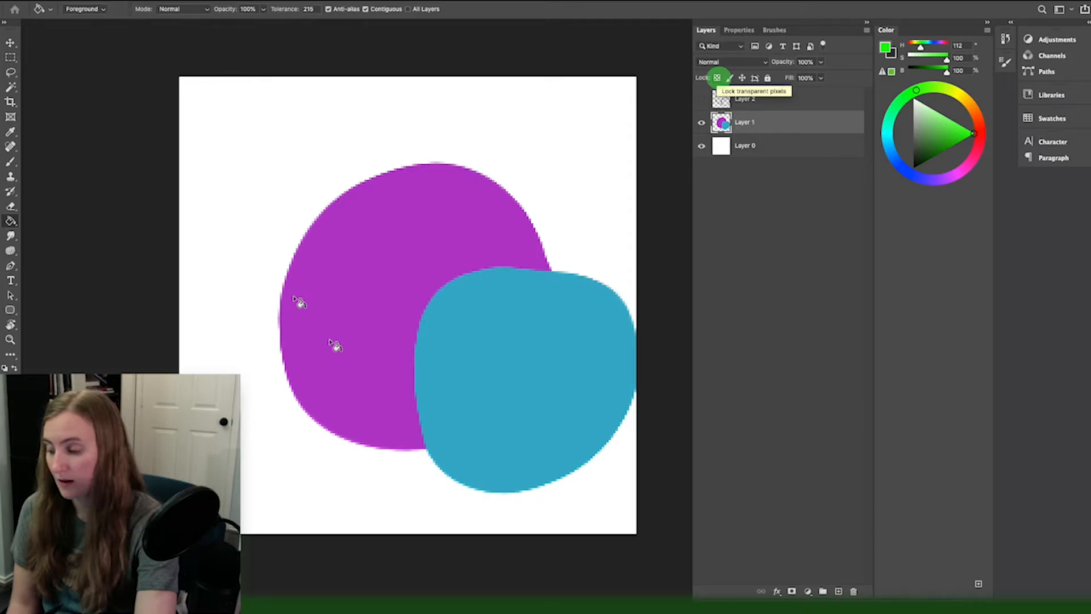
Step: Lock Layer 1's transparent pixels, paint green over both shapes with a brush enlarged to 40 px, and undo the painting
{"action": "left_click", "coordinate": [717, 78]}
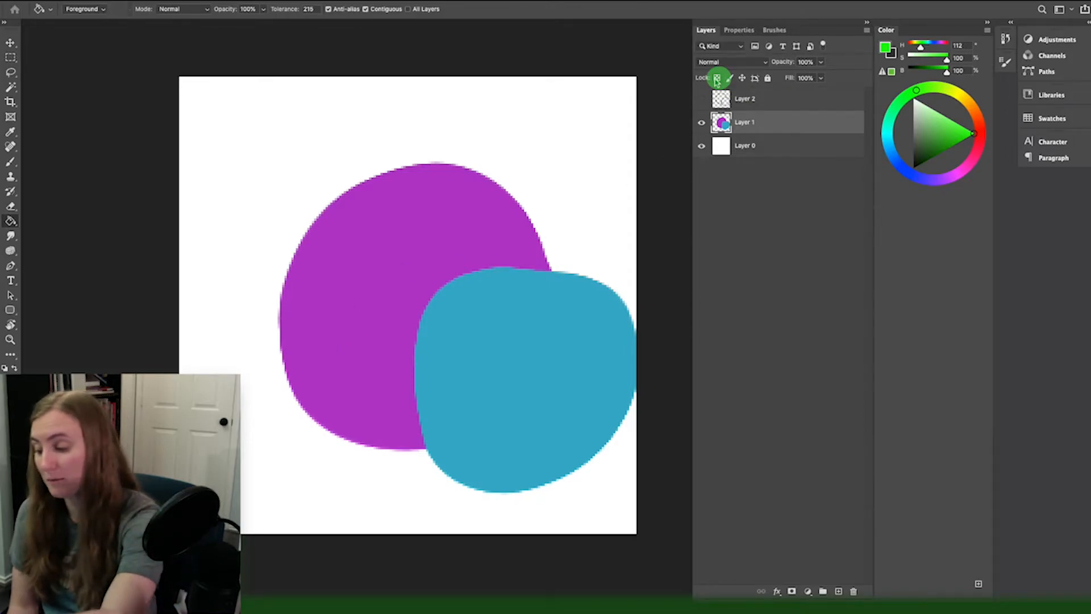
{"action": "key", "text": "b"}
{"action": "key", "text": "bracketright"}
{"action": "key", "text": "bracketright"}
{"action": "key", "text": "bracketright"}
{"action": "key", "text": "bracketright"}
{"action": "key", "text": "bracketright"}
{"action": "key", "text": "bracketright"}
{"action": "mouse_move", "coordinate": [290, 255]}
{"action": "left_mouse_down"}
{"action": "mouse_move", "coordinate": [308, 362]}
{"action": "mouse_move", "coordinate": [257, 278]}
{"action": "mouse_move", "coordinate": [300, 297]}
{"action": "mouse_move", "coordinate": [364, 438]}
{"action": "mouse_move", "coordinate": [378, 555]}
{"action": "mouse_move", "coordinate": [397, 146]}
{"action": "mouse_move", "coordinate": [455, 183]}
{"action": "mouse_move", "coordinate": [449, 407]}
{"action": "mouse_move", "coordinate": [475, 523]}
{"action": "mouse_move", "coordinate": [524, 524]}
{"action": "mouse_move", "coordinate": [586, 238]}
{"action": "mouse_move", "coordinate": [622, 398]}
{"action": "left_mouse_up"}
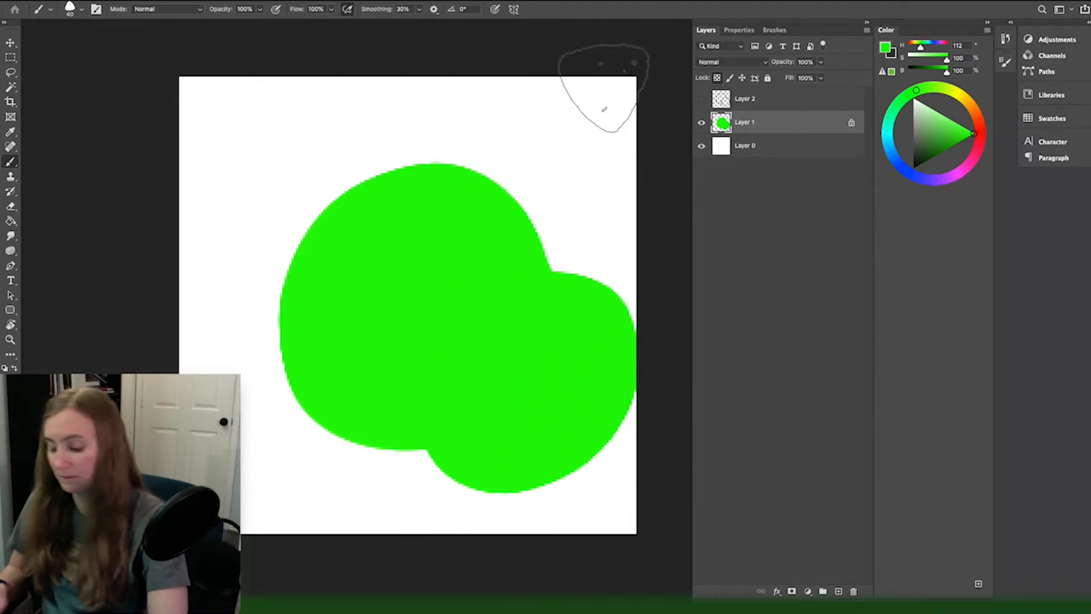
{"action": "key", "text": "ctrl+z"}
Step: Add a "Lorem Ipsum" text layer near the canvas's upper-left corner and set its font size to 6 pt
{"action": "key", "text": "t"}
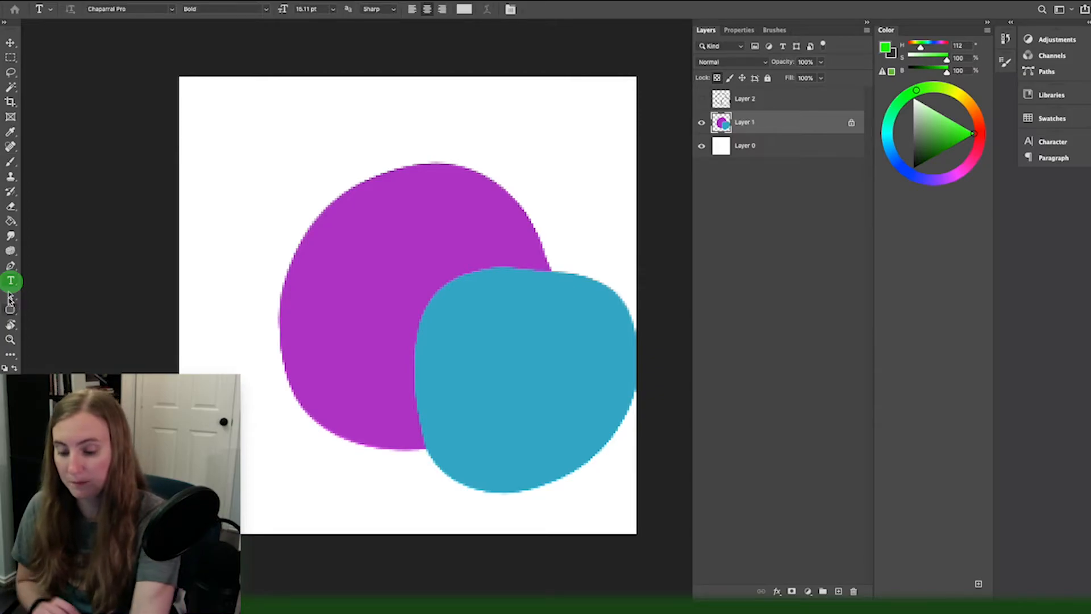
{"action": "left_click", "coordinate": [213, 150]}
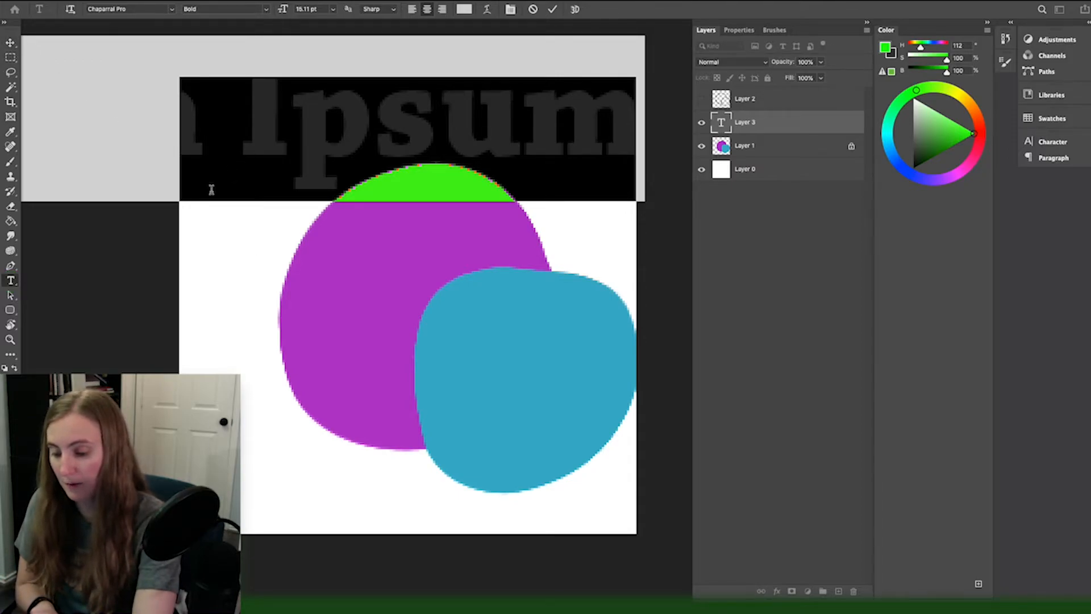
{"action": "left_click", "coordinate": [333, 9]}
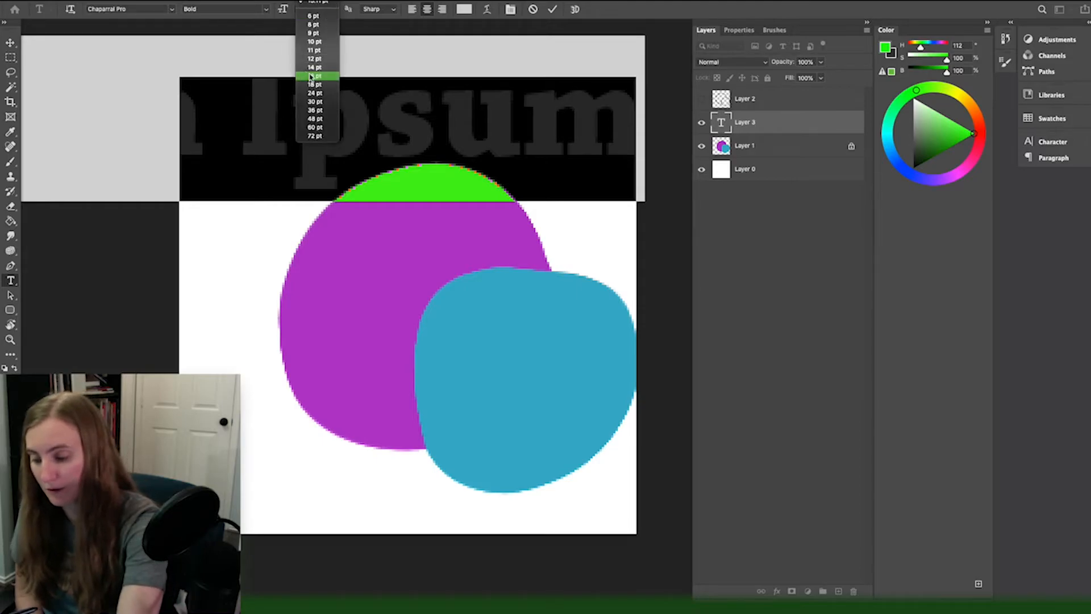
{"action": "left_click", "coordinate": [313, 18]}
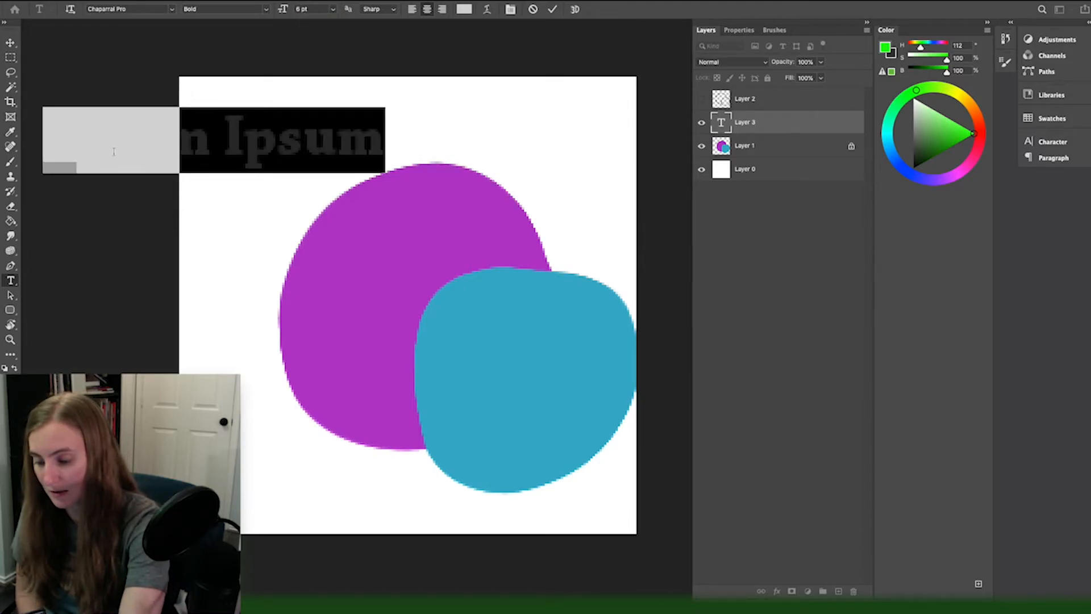
Step: Move the "Lorem Ipsum" text fully onto the canvas, above the purple shape
{"action": "left_click", "coordinate": [11, 45]}
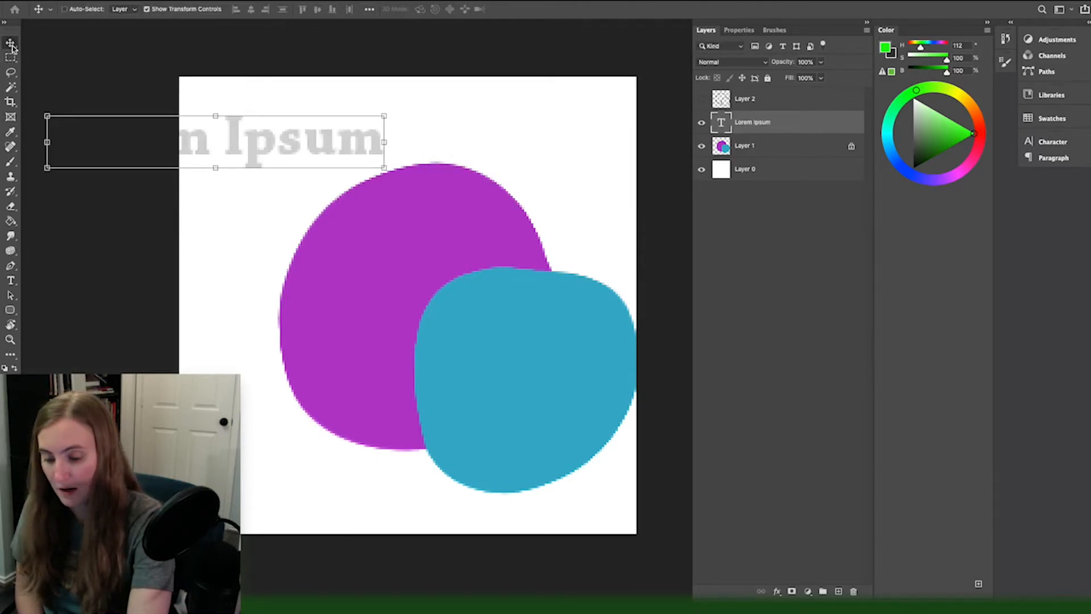
{"action": "left_click_drag", "start_coordinate": [213, 153], "coordinate": [419, 139]}
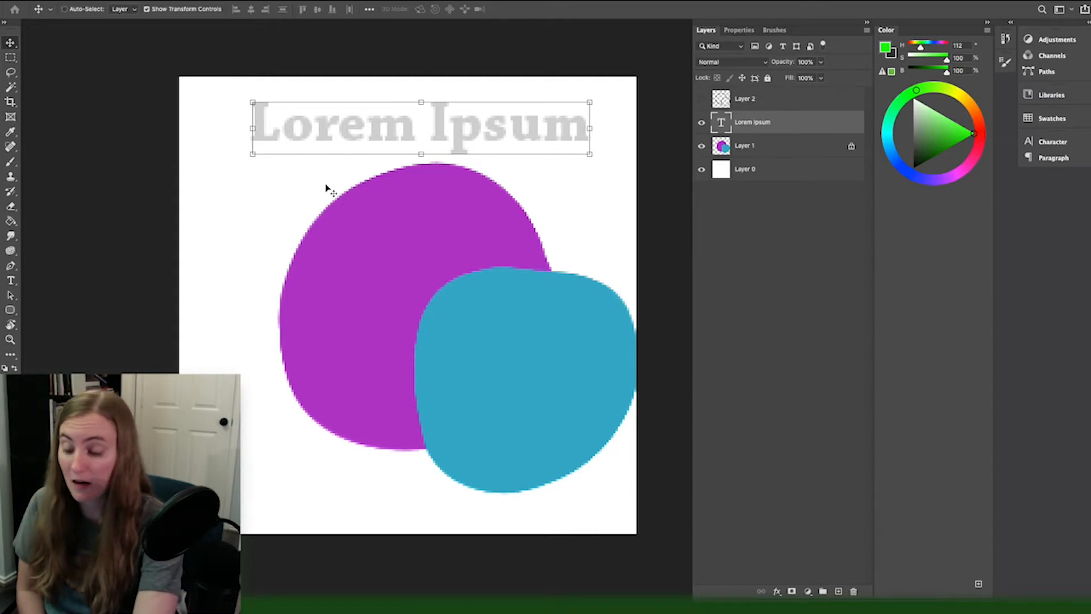
Step: Change the color of the "Lorem Ipsum" text to bright green 1fe475
{"action": "key", "text": "t"}
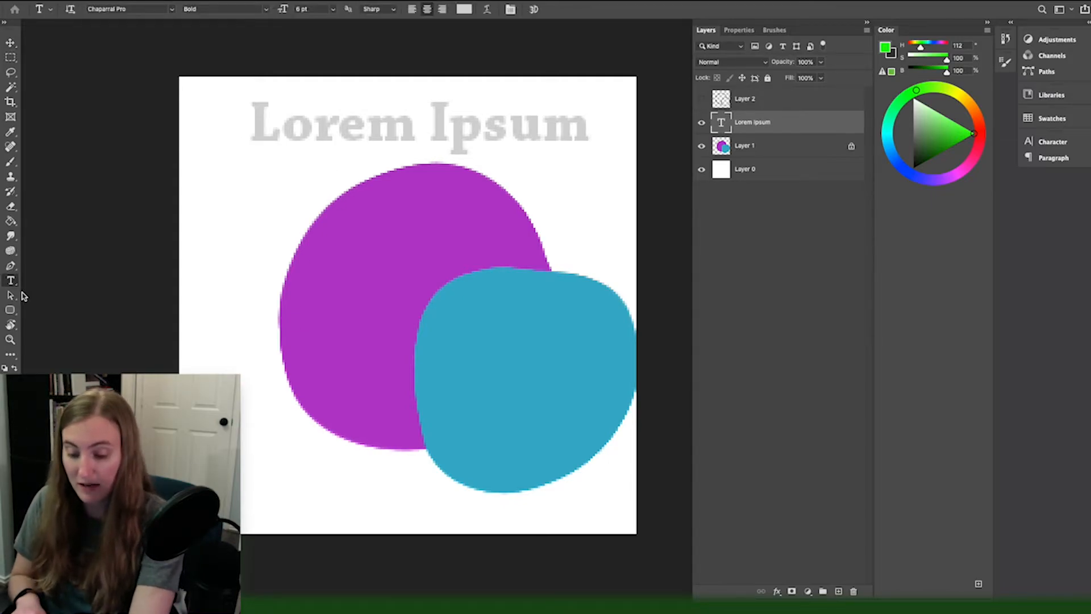
{"action": "left_click", "coordinate": [464, 9]}
{"action": "left_click", "coordinate": [742, 146]}
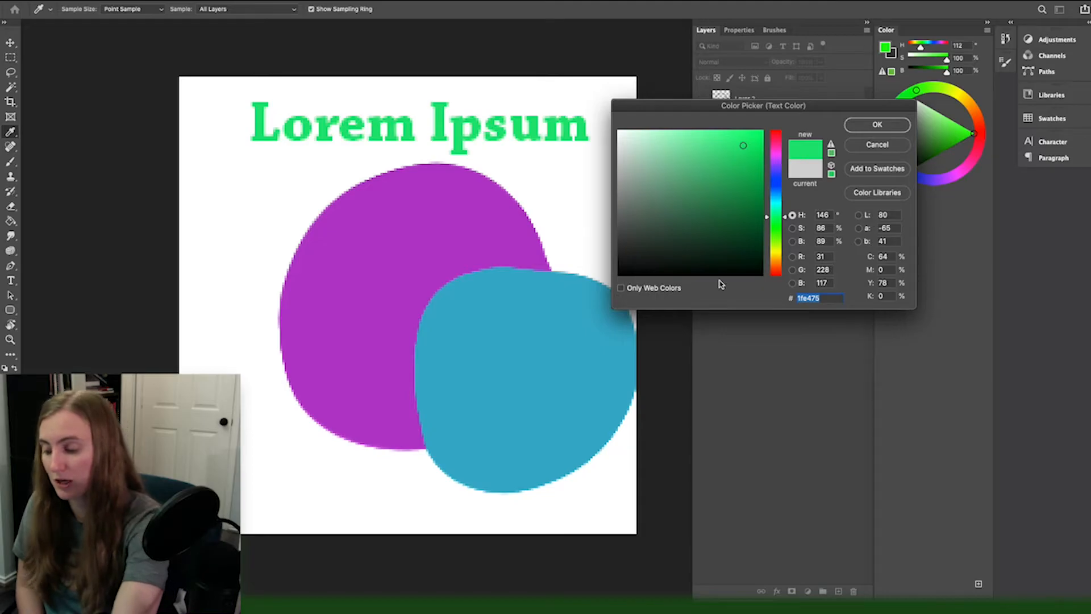
{"action": "left_click", "coordinate": [861, 128]}
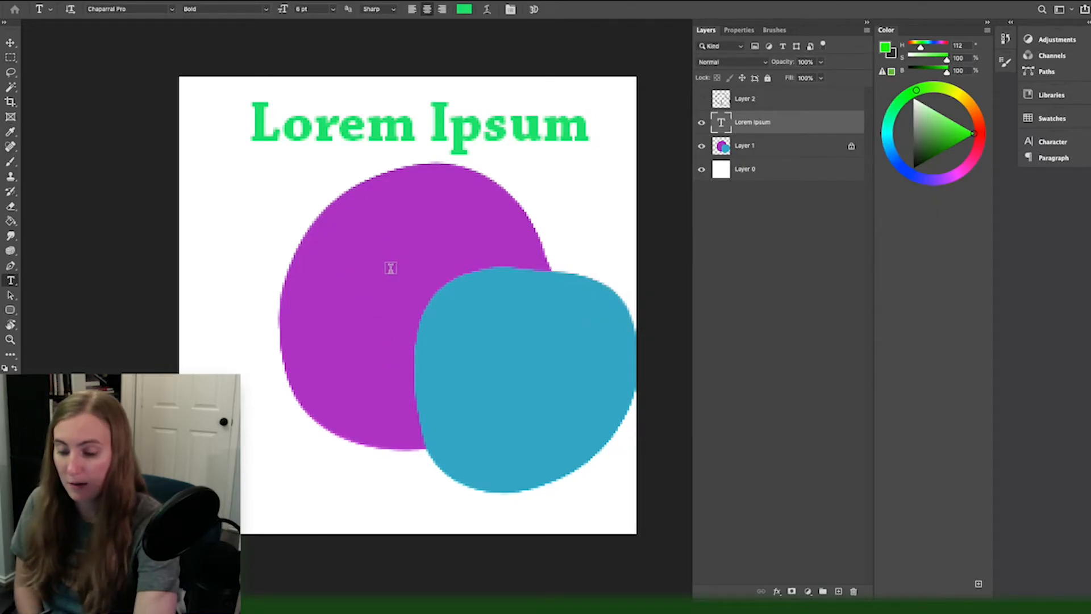
Step: Set the "Lorem Ipsum" text to the Regular style, try a size of 18 pt, and return it to 6 pt
{"action": "left_click", "coordinate": [266, 9]}
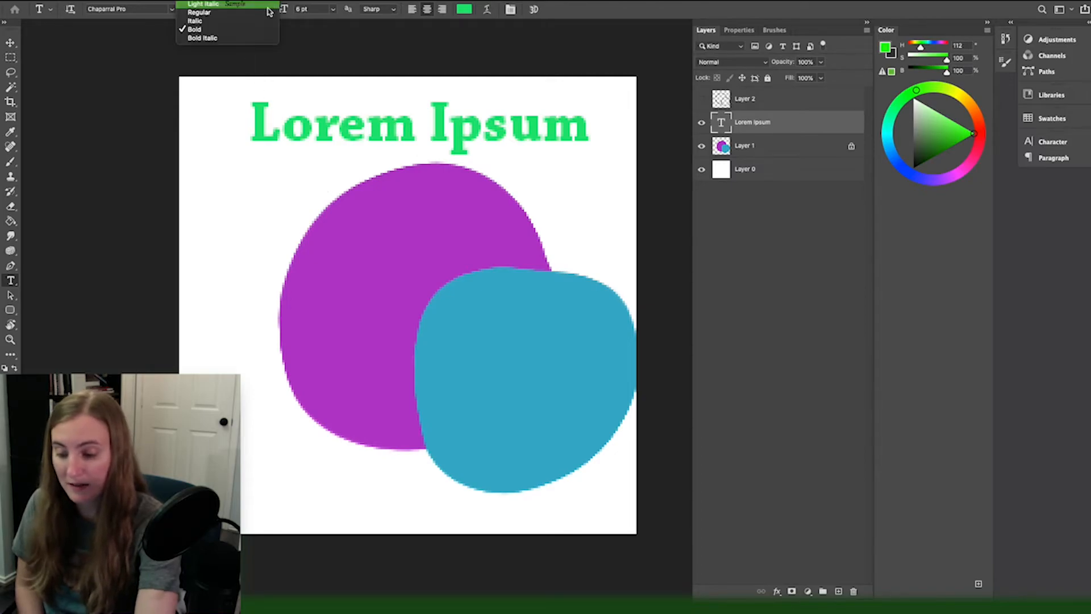
{"action": "left_click", "coordinate": [200, 12]}
{"action": "left_click", "coordinate": [331, 10]}
{"action": "left_click", "coordinate": [318, 76]}
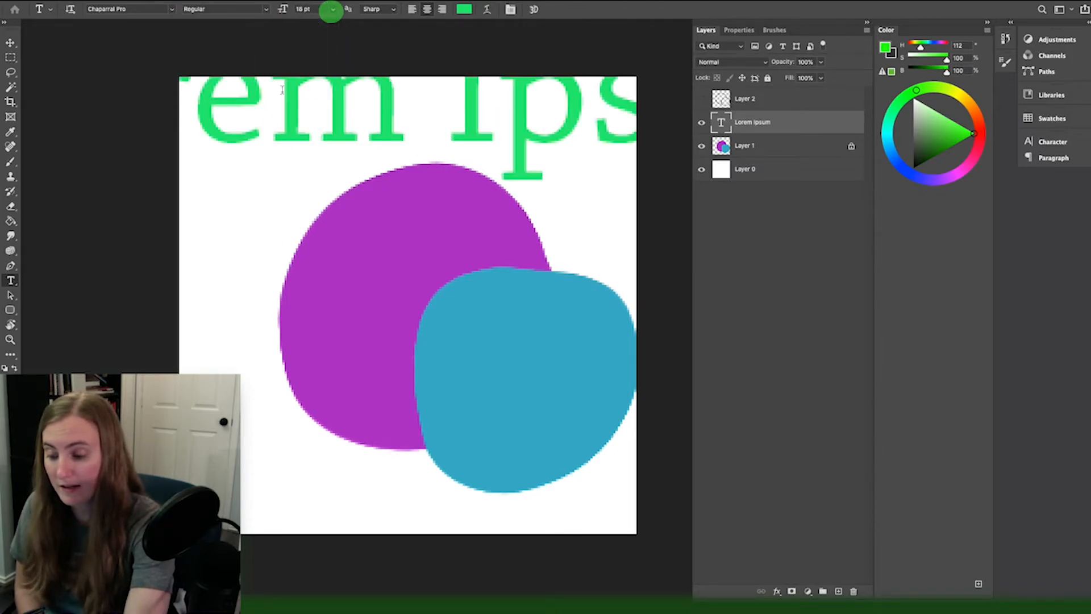
{"action": "left_click", "coordinate": [332, 12]}
{"action": "left_click", "coordinate": [311, 21]}
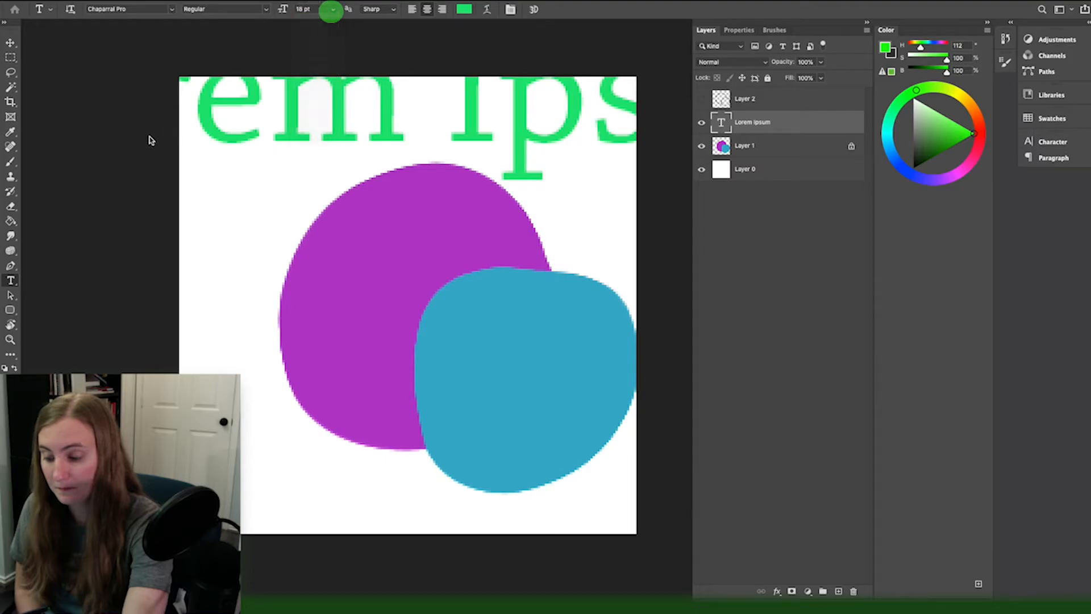
Step: Change the text's font to Black Jack and replace the wording "Lorem Ipsum" with "Example"
{"action": "left_click", "coordinate": [171, 9]}
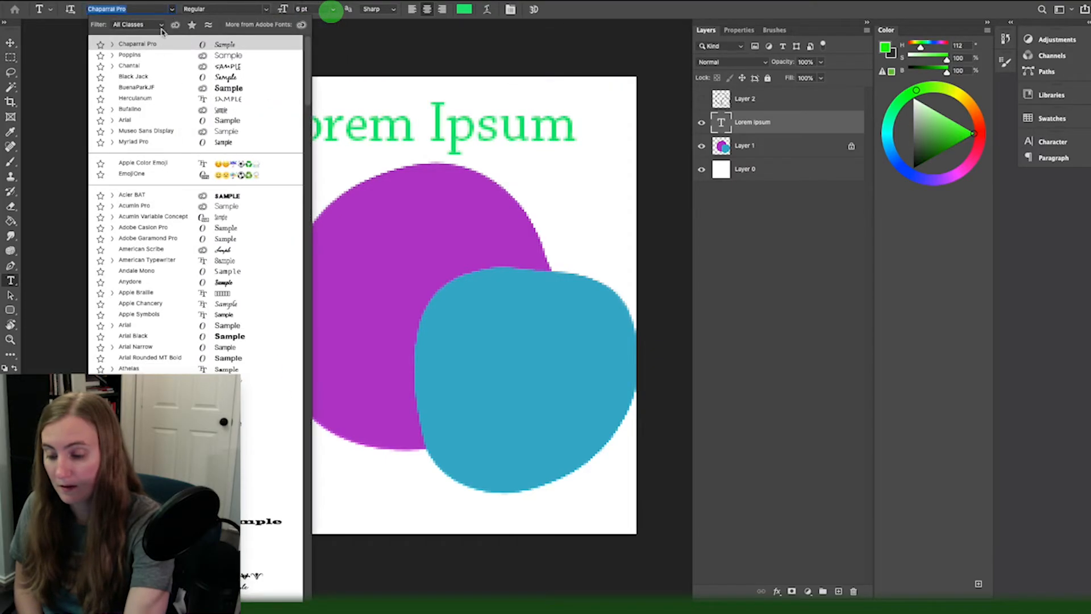
{"action": "left_click", "coordinate": [648, 203]}
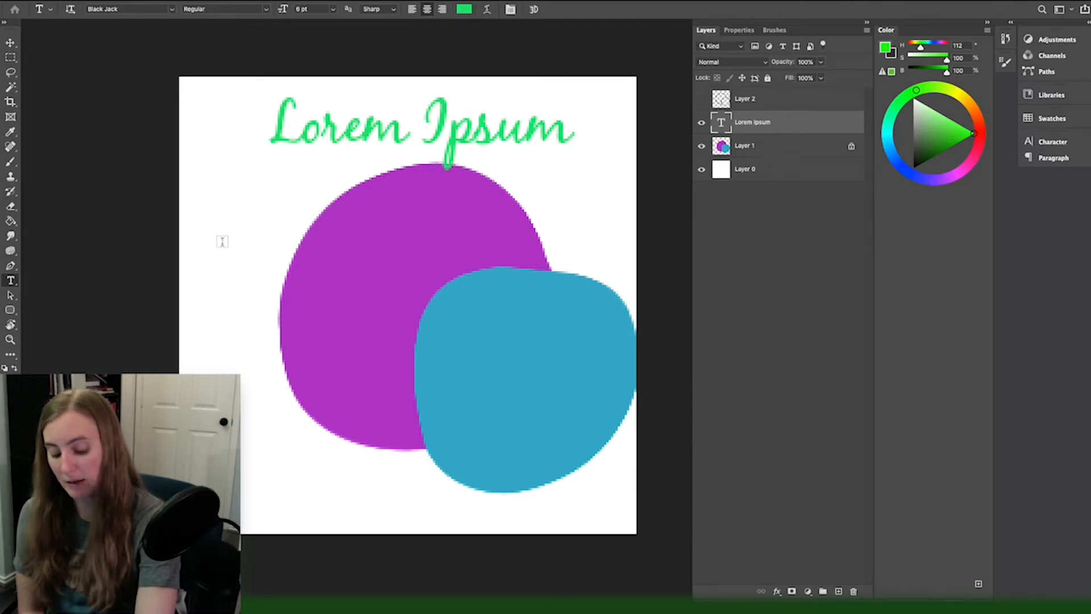
{"action": "double_click", "coordinate": [411, 126]}
{"action": "left_click_drag", "start_coordinate": [567, 127], "coordinate": [220, 132]}
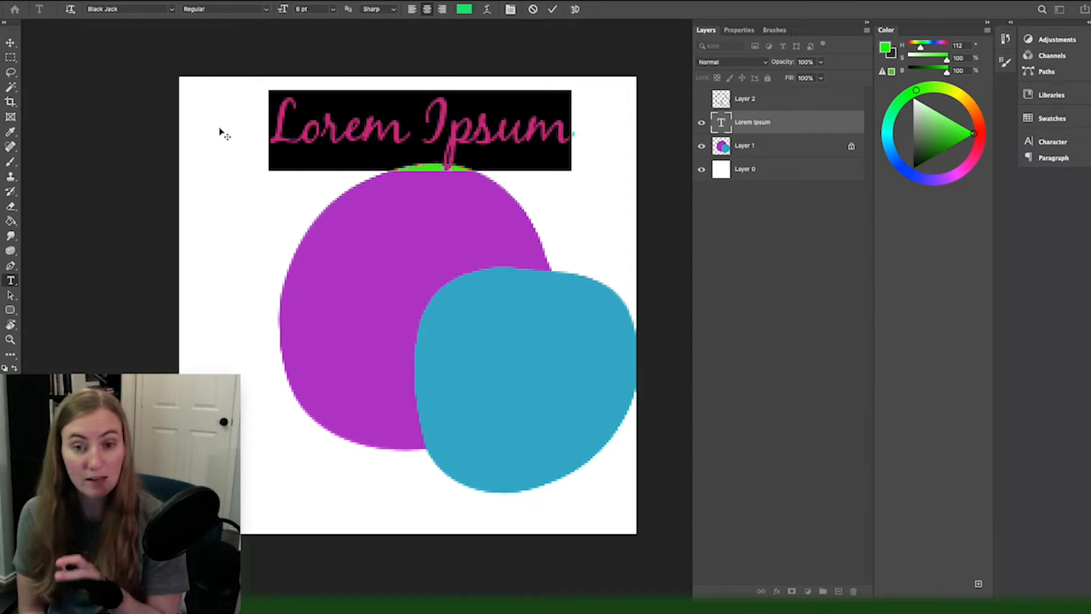
{"action": "type", "text": "Example"}
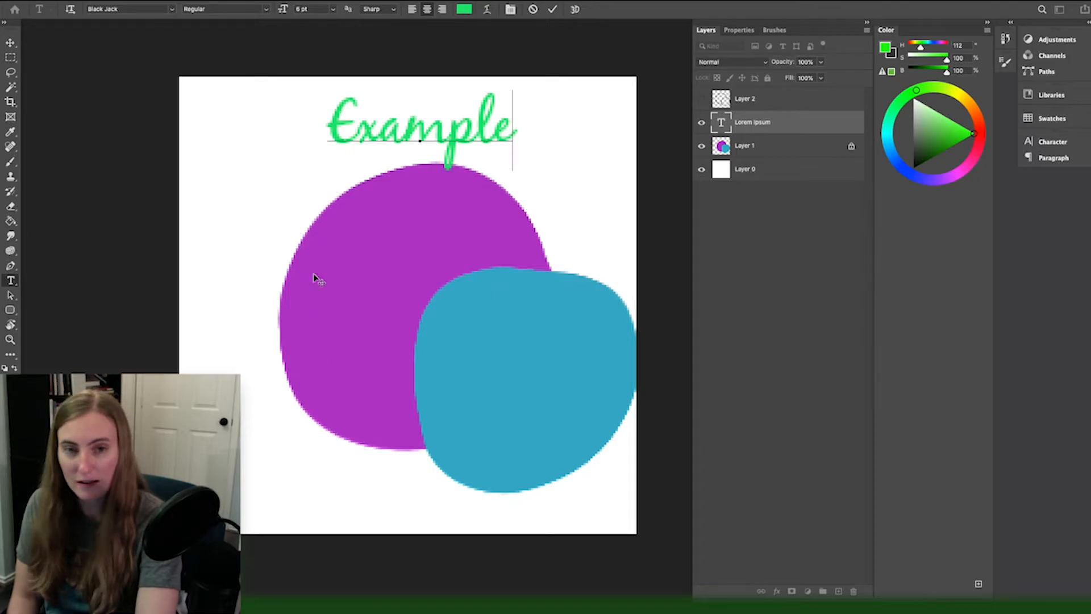
{"action": "left_click", "coordinate": [11, 43]}
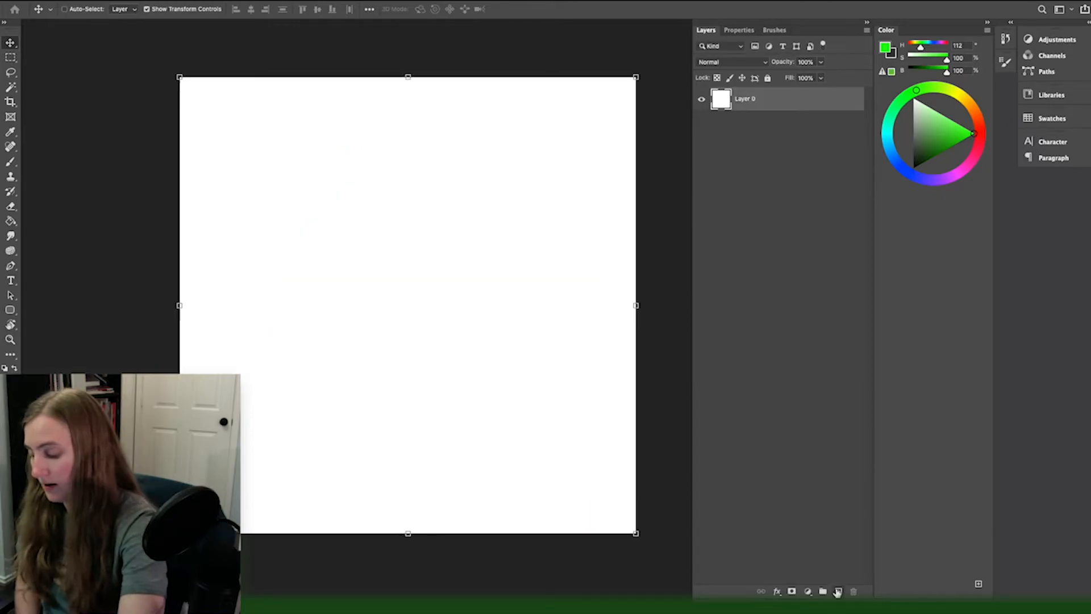
Step: Add a new empty layer and reduce the brush size to 6 px
{"action": "left_click", "coordinate": [839, 591]}
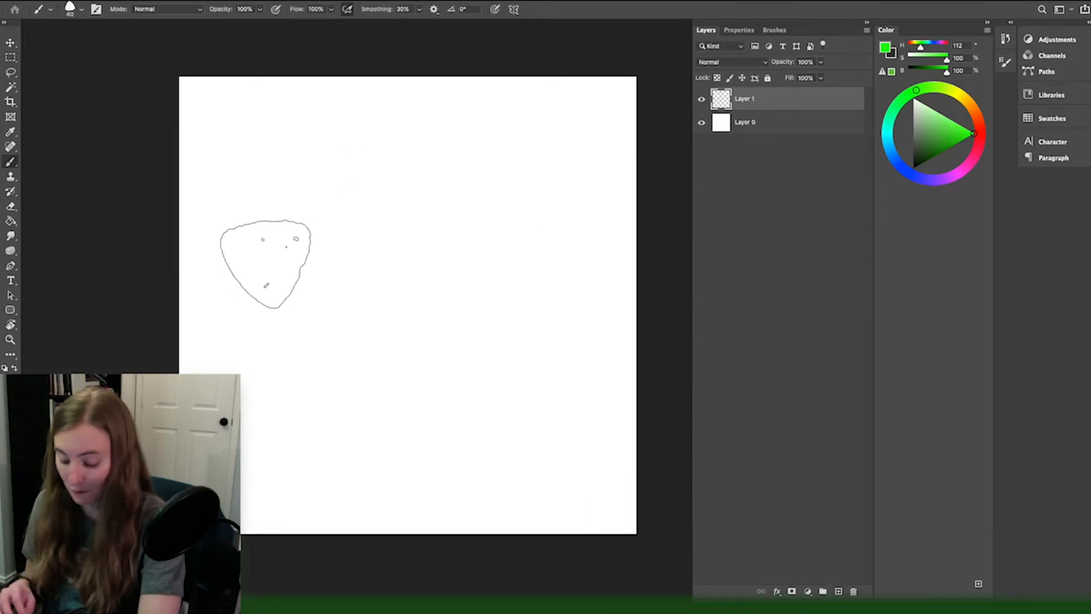
{"action": "key", "text": "bracketleft"}
{"action": "key", "text": "bracketleft"}
{"action": "key", "text": "bracketleft"}
{"action": "key", "text": "bracketleft"}
{"action": "key", "text": "bracketleft"}
{"action": "key", "text": "bracketleft"}
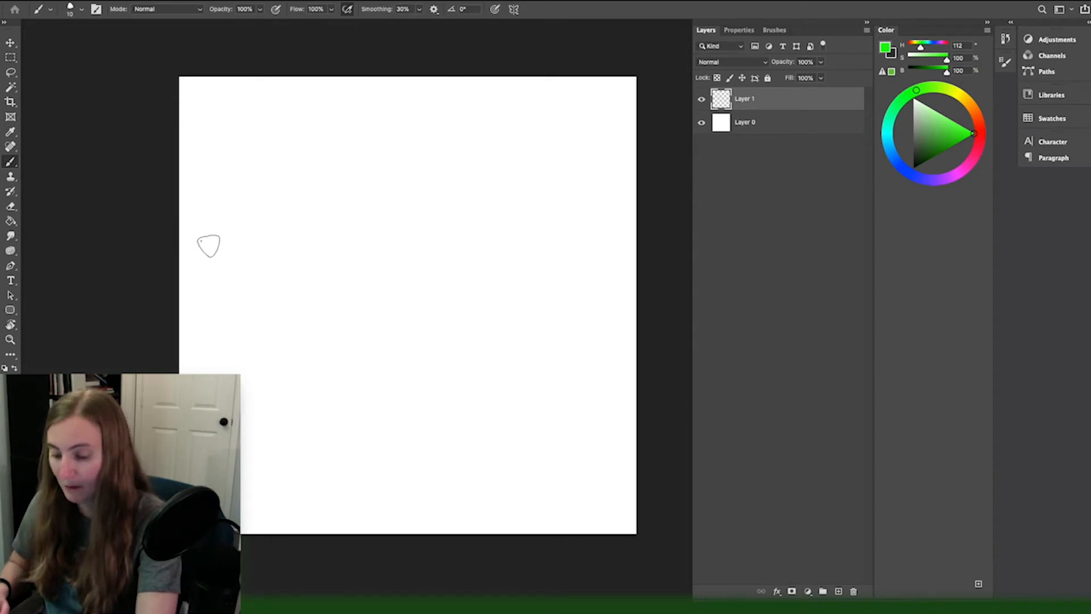
{"action": "key", "text": "bracketleft"}
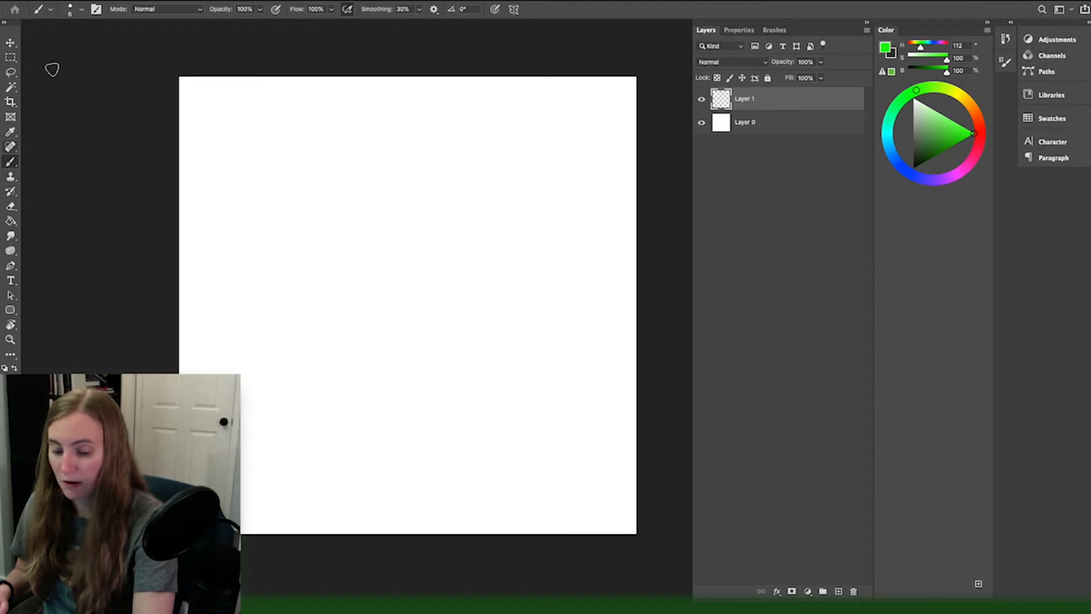
Step: Paint a large textured blue area with the Kyle's Real Oils - Landscaper preset and reduce the brush to 25 px
{"action": "left_click", "coordinate": [82, 10]}
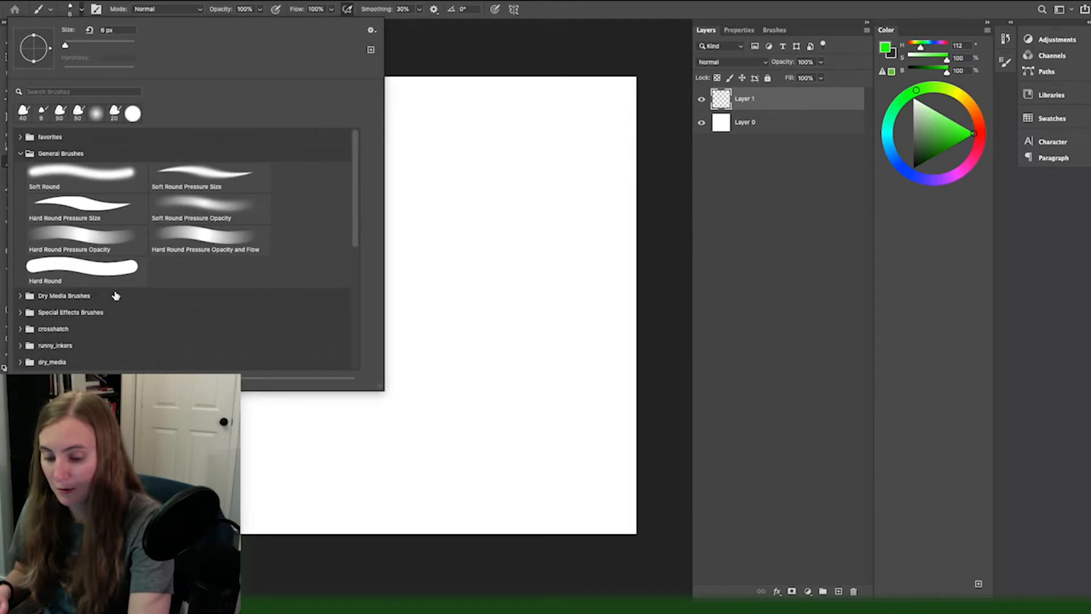
{"action": "left_click", "coordinate": [83, 10]}
{"action": "left_click", "coordinate": [771, 30]}
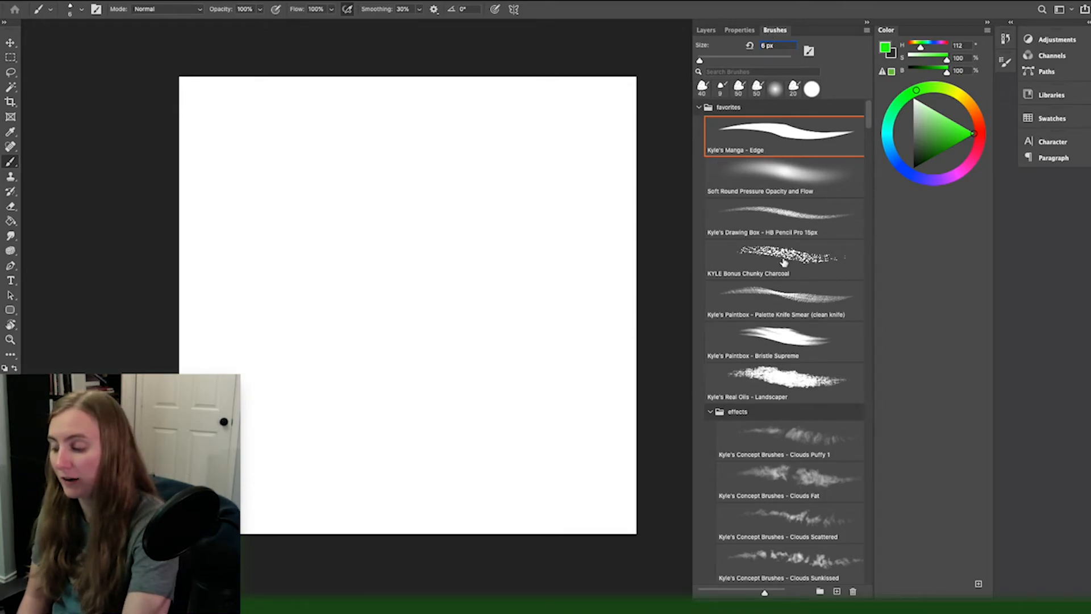
{"action": "left_click", "coordinate": [721, 367]}
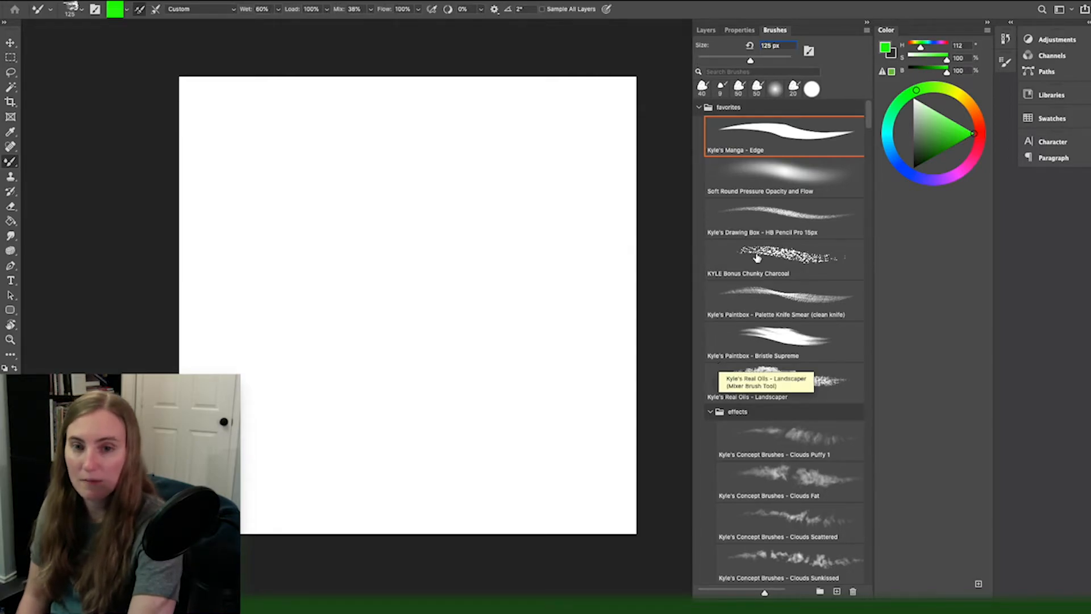
{"action": "left_click", "coordinate": [742, 332]}
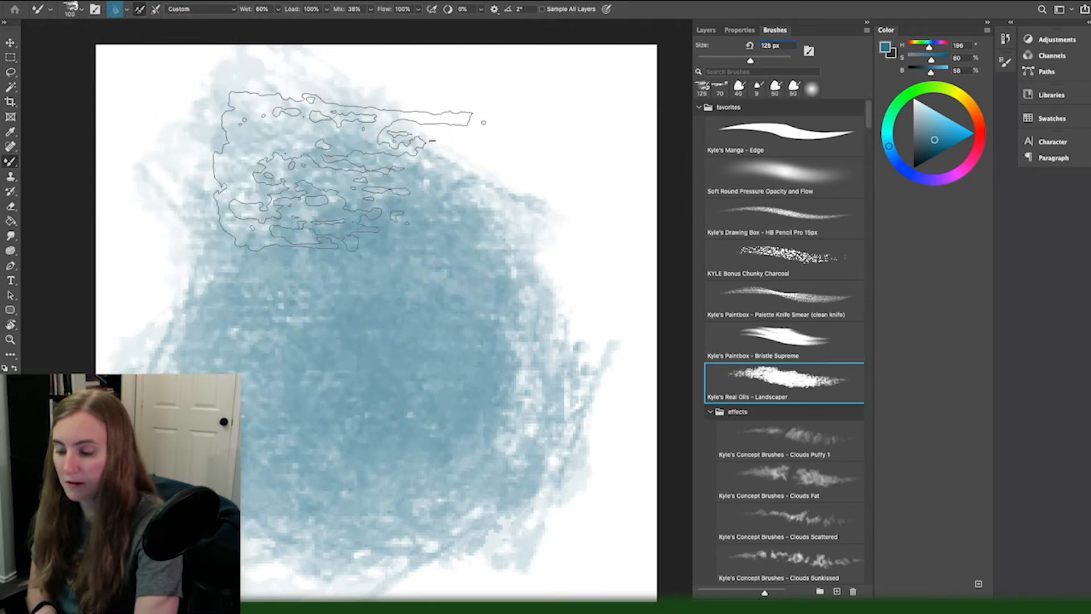
{"action": "key", "text": "bracketleft"}
{"action": "key", "text": "bracketleft"}
{"action": "key", "text": "bracketleft"}
{"action": "key", "text": "bracketleft"}
{"action": "key", "text": "bracketleft"}
{"action": "key", "text": "bracketleft"}
{"action": "key", "text": "bracketleft"}
{"action": "key", "text": "bracketleft"}
{"action": "key", "text": "bracketleft"}
{"action": "key", "text": "bracketleft"}
{"action": "key", "text": "bracketleft"}
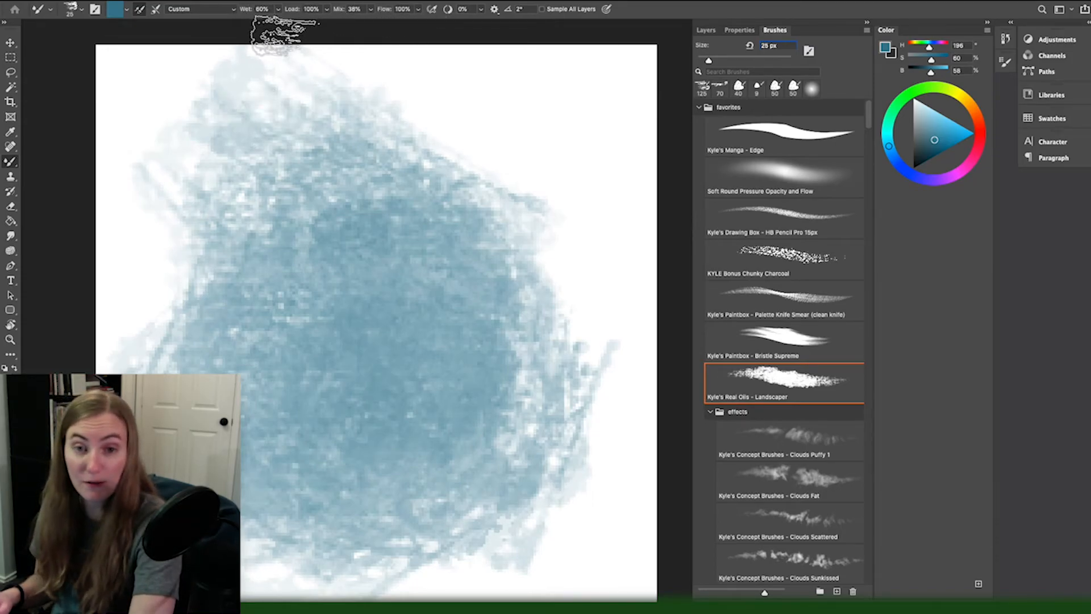
Step: Draw a spiral with Kyle's HB Pencil Pro 15px and a wavy Kyle's Manga - Edge stroke over the blue area, and clear the layer
{"action": "left_click", "coordinate": [745, 222]}
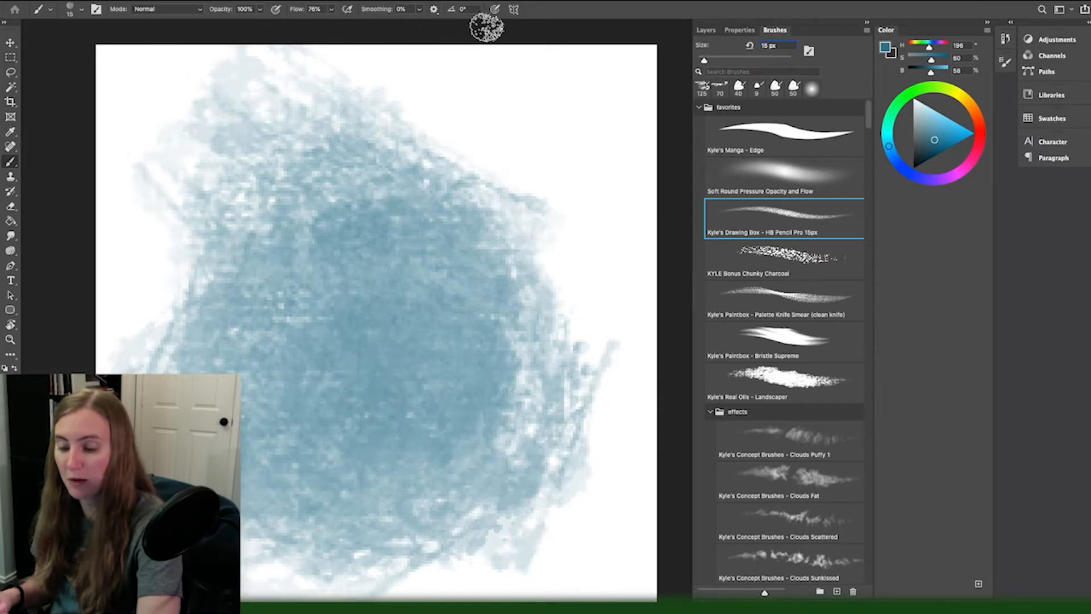
{"action": "mouse_move", "coordinate": [498, 121]}
{"action": "left_mouse_down"}
{"action": "mouse_move", "coordinate": [275, 470]}
{"action": "mouse_move", "coordinate": [511, 390]}
{"action": "mouse_move", "coordinate": [247, 437]}
{"action": "mouse_move", "coordinate": [317, 330]}
{"action": "mouse_move", "coordinate": [319, 392]}
{"action": "mouse_move", "coordinate": [346, 386]}
{"action": "left_mouse_up"}
{"action": "left_click", "coordinate": [740, 136]}
{"action": "mouse_move", "coordinate": [569, 187]}
{"action": "left_mouse_down"}
{"action": "mouse_move", "coordinate": [402, 187]}
{"action": "mouse_move", "coordinate": [293, 216]}
{"action": "mouse_move", "coordinate": [100, 297]}
{"action": "left_mouse_up"}
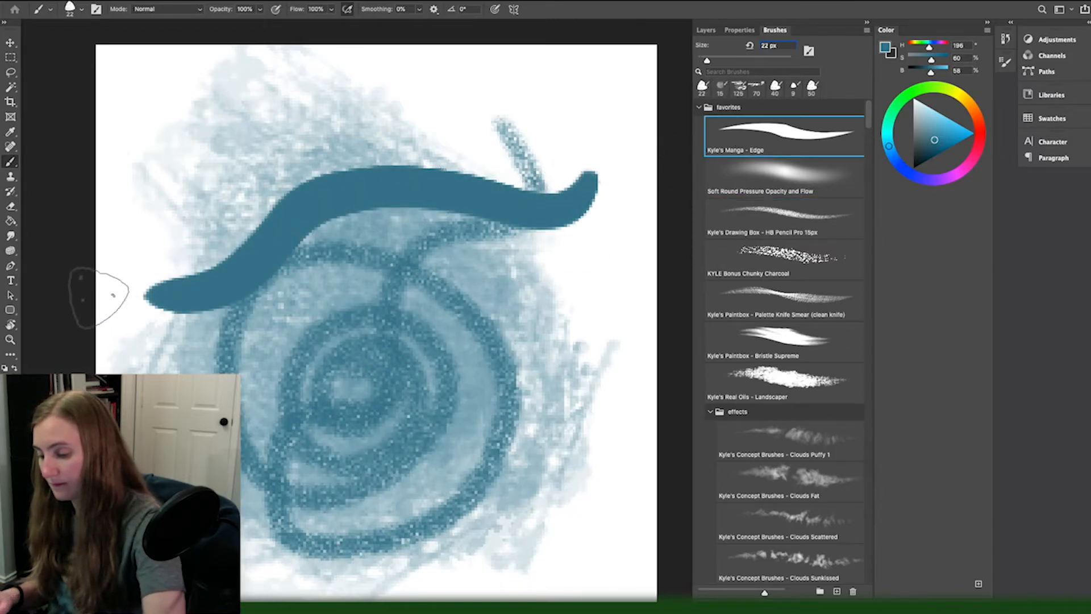
{"action": "key", "text": "Delete"}
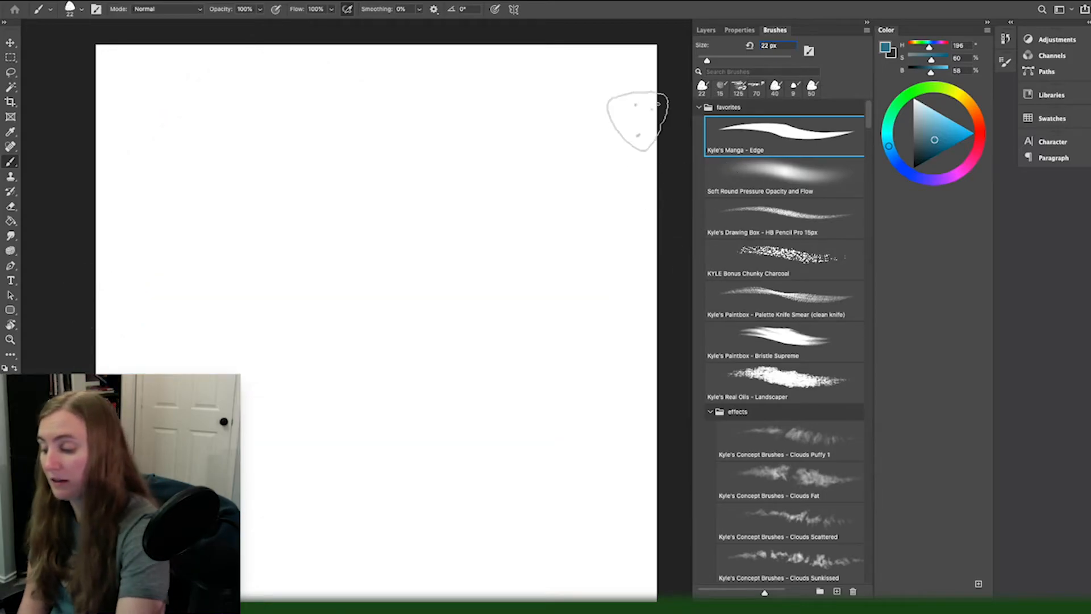
Step: Draw a wavy blue stroke with the 22 px Kyle's Manga - Edge brush and one below it with Kyle's HB Pencil Pro 15px
{"action": "mouse_move", "coordinate": [542, 187]}
{"action": "left_mouse_down"}
{"action": "mouse_move", "coordinate": [500, 195]}
{"action": "mouse_move", "coordinate": [335, 177]}
{"action": "mouse_move", "coordinate": [217, 215]}
{"action": "mouse_move", "coordinate": [128, 161]}
{"action": "left_mouse_up"}
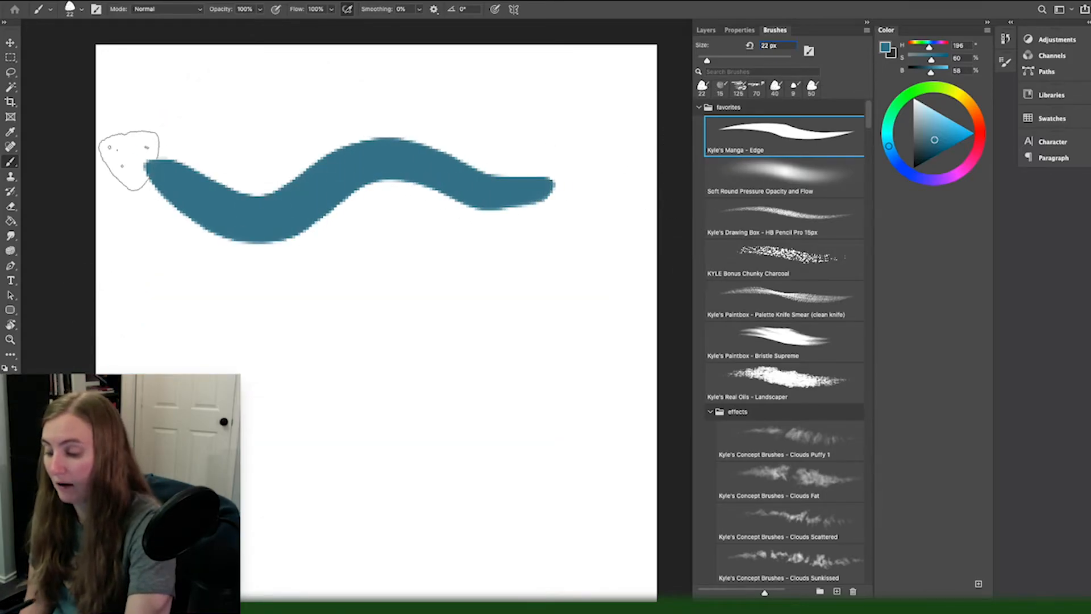
{"action": "left_click", "coordinate": [730, 233]}
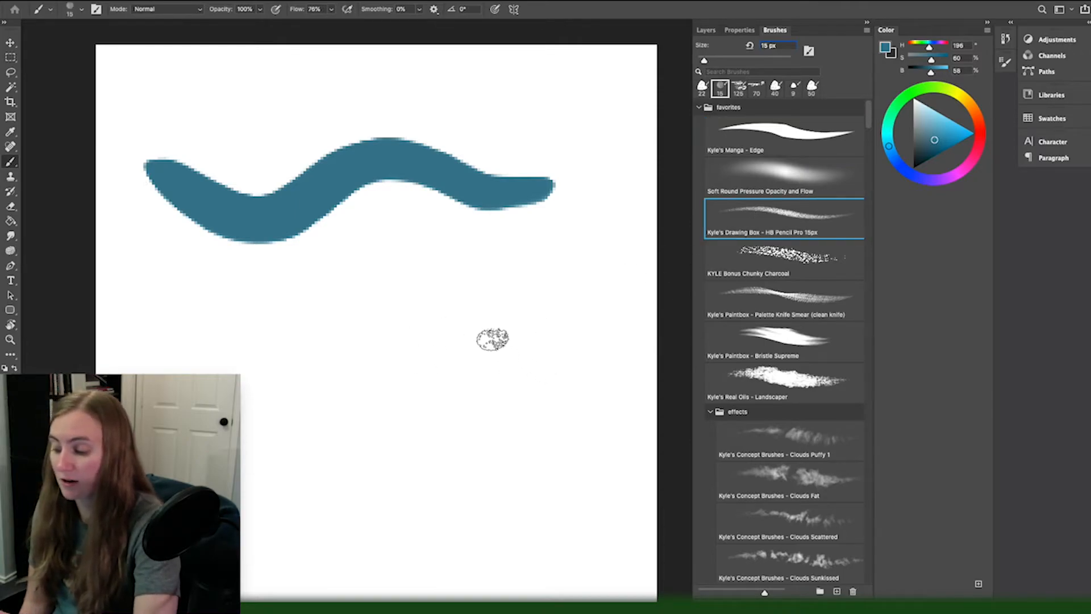
{"action": "mouse_move", "coordinate": [537, 325]}
{"action": "left_mouse_down"}
{"action": "mouse_move", "coordinate": [508, 305]}
{"action": "mouse_move", "coordinate": [425, 364]}
{"action": "mouse_move", "coordinate": [313, 324]}
{"action": "mouse_move", "coordinate": [199, 353]}
{"action": "mouse_move", "coordinate": [110, 336]}
{"action": "left_mouse_up"}
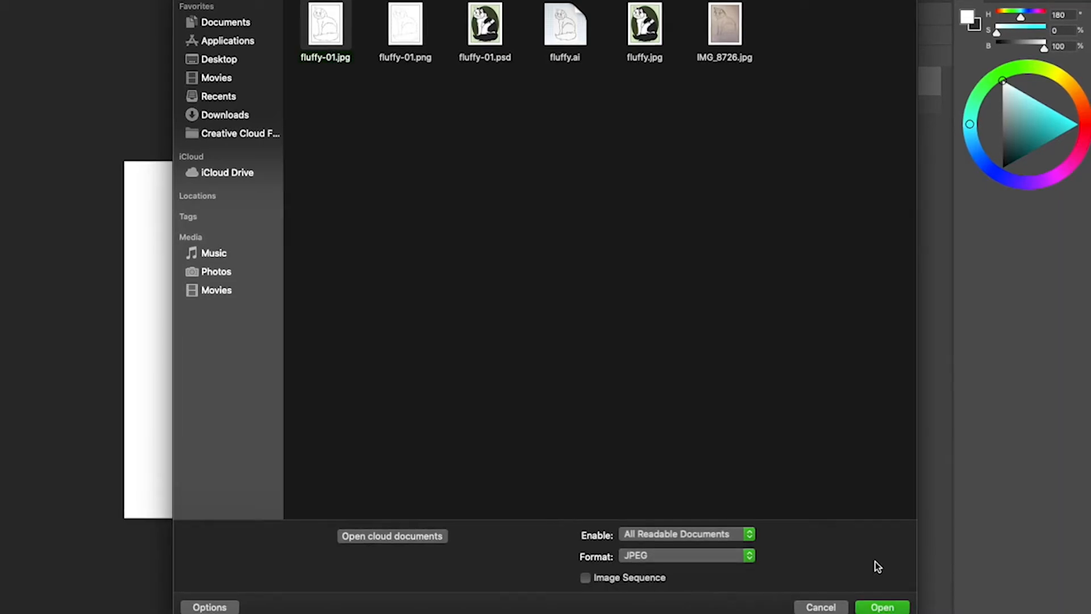
Step: Open the cat sketch photo IMG_8726.jpg and bring it into tutorial example.psd as a new layer
{"action": "left_click", "coordinate": [726, 27]}
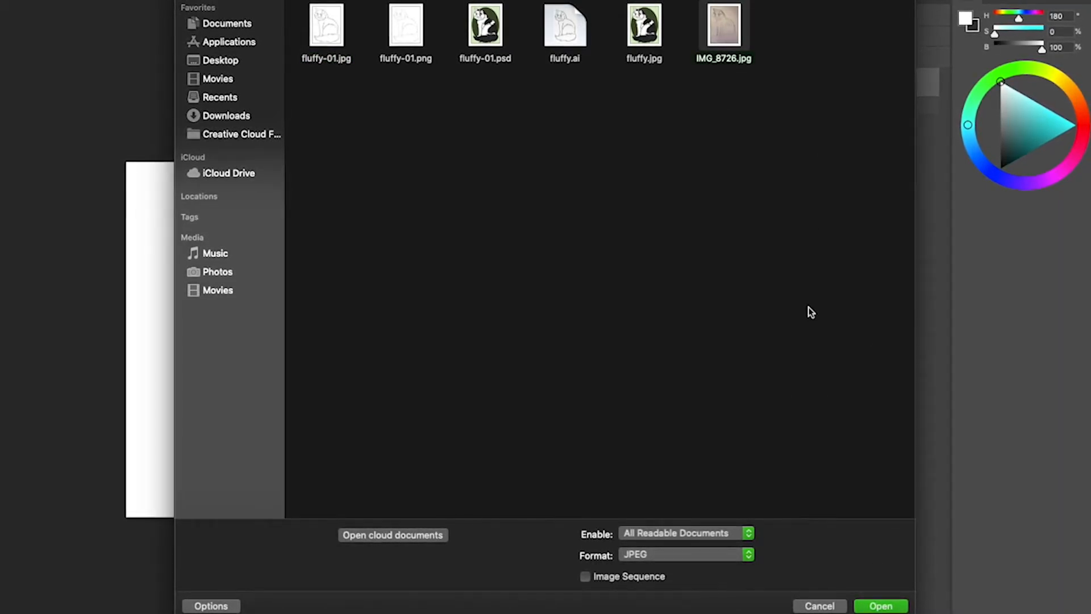
{"action": "left_click", "coordinate": [888, 606]}
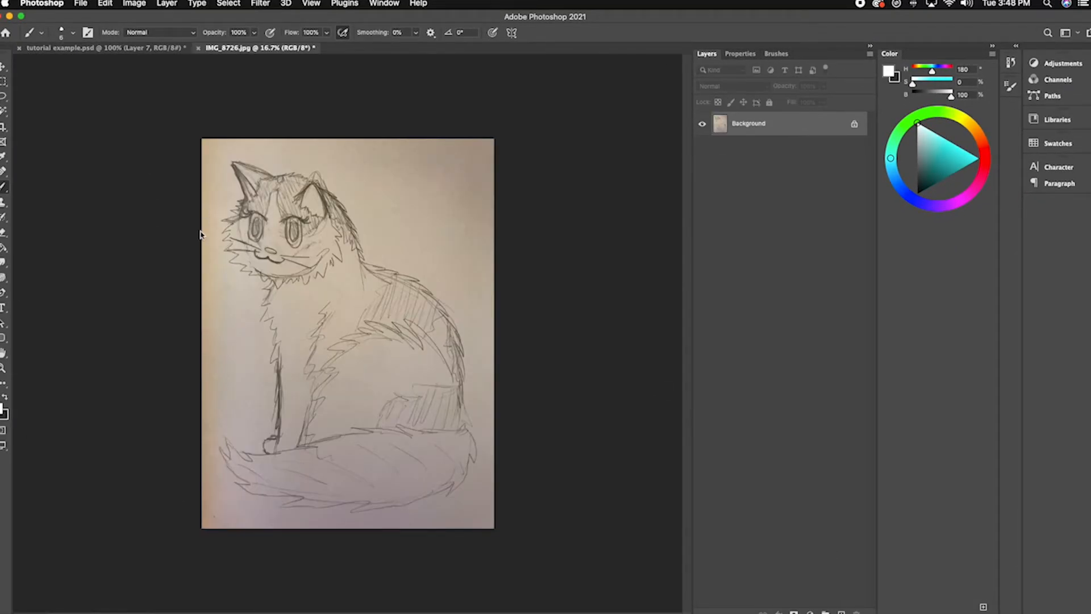
{"action": "key", "text": "v"}
{"action": "left_click_drag", "start_coordinate": [299, 256], "coordinate": [112, 48]}
{"action": "left_click_drag", "start_coordinate": [281, 344], "coordinate": [282, 345]}
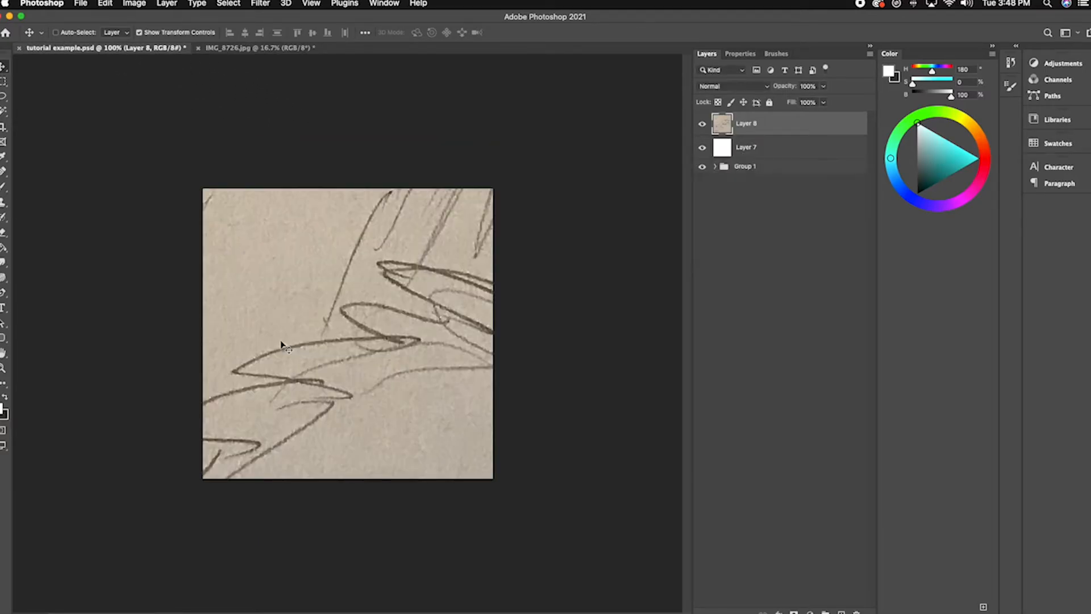
Step: Scale the cat sketch layer down to about 13% and place it over the middle of the canvas
{"action": "key", "text": "super+minus"}
{"action": "key", "text": "super+minus"}
{"action": "key", "text": "super+minus"}
{"action": "key", "text": "super+minus"}
{"action": "key", "text": "super+minus"}
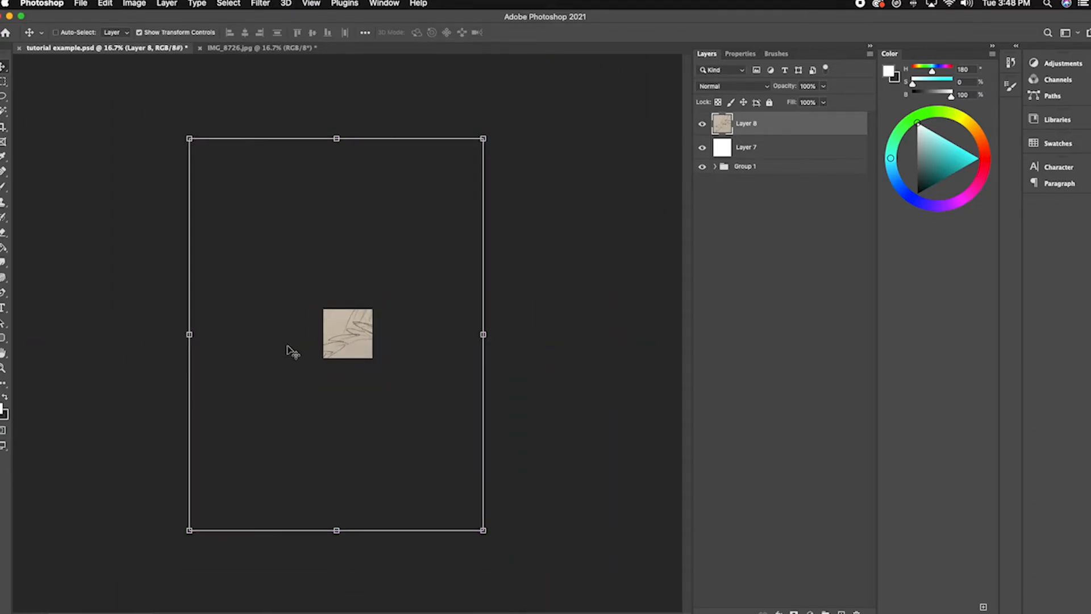
{"action": "left_click_drag", "start_coordinate": [483, 531], "coordinate": [325, 405]}
{"action": "left_click_drag", "start_coordinate": [340, 343], "coordinate": [350, 342]}
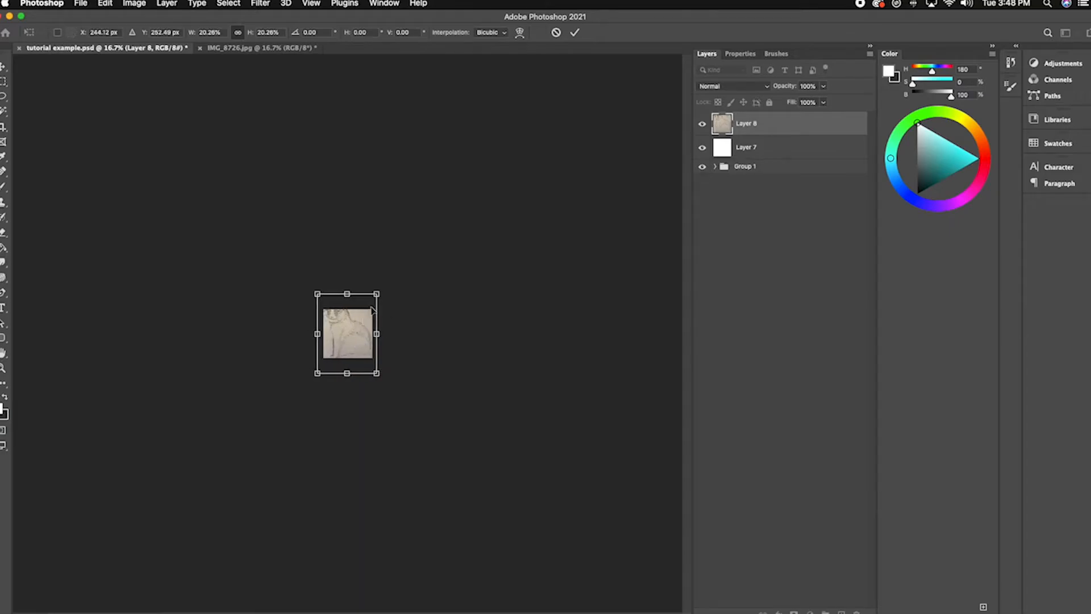
{"action": "left_click_drag", "start_coordinate": [379, 290], "coordinate": [369, 305]}
{"action": "key", "text": "super+0"}
{"action": "left_click_drag", "start_coordinate": [483, 175], "coordinate": [486, 169]}
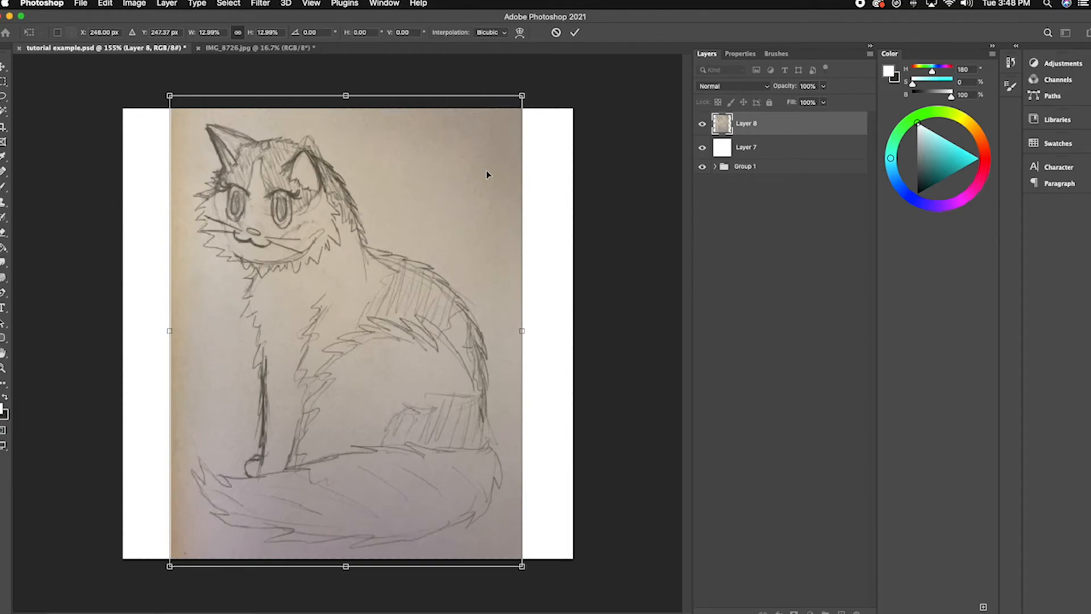
{"action": "key", "text": "Return"}
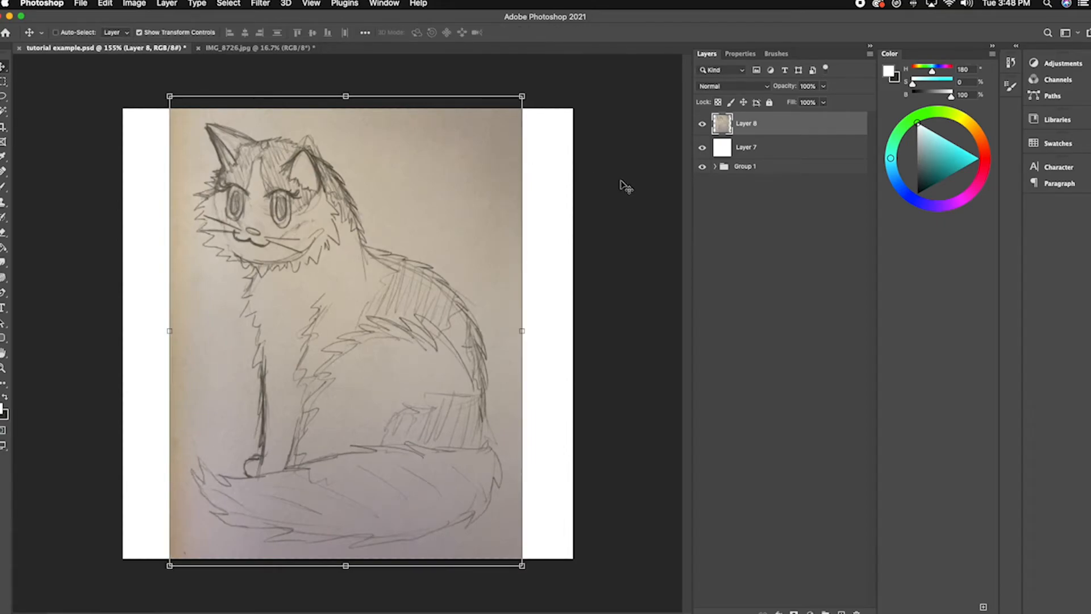
Step: Switch to the Brush tool and lower the cat sketch layer's opacity to 39%
{"action": "key", "text": "b"}
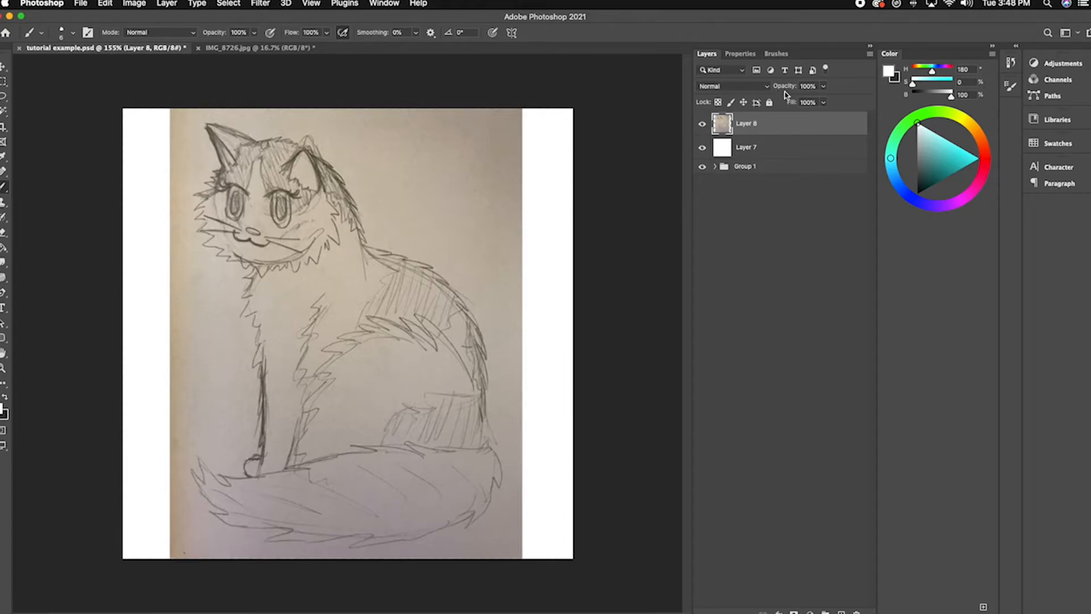
{"action": "left_click", "coordinate": [825, 89]}
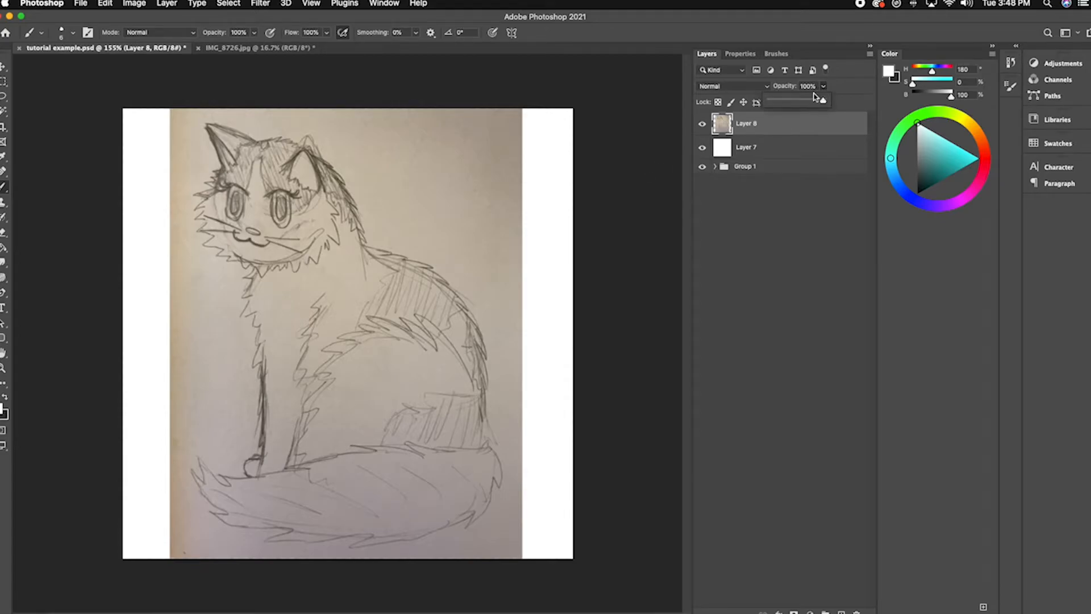
{"action": "left_click_drag", "start_coordinate": [809, 101], "coordinate": [792, 102]}
{"action": "left_click", "coordinate": [656, 176]}
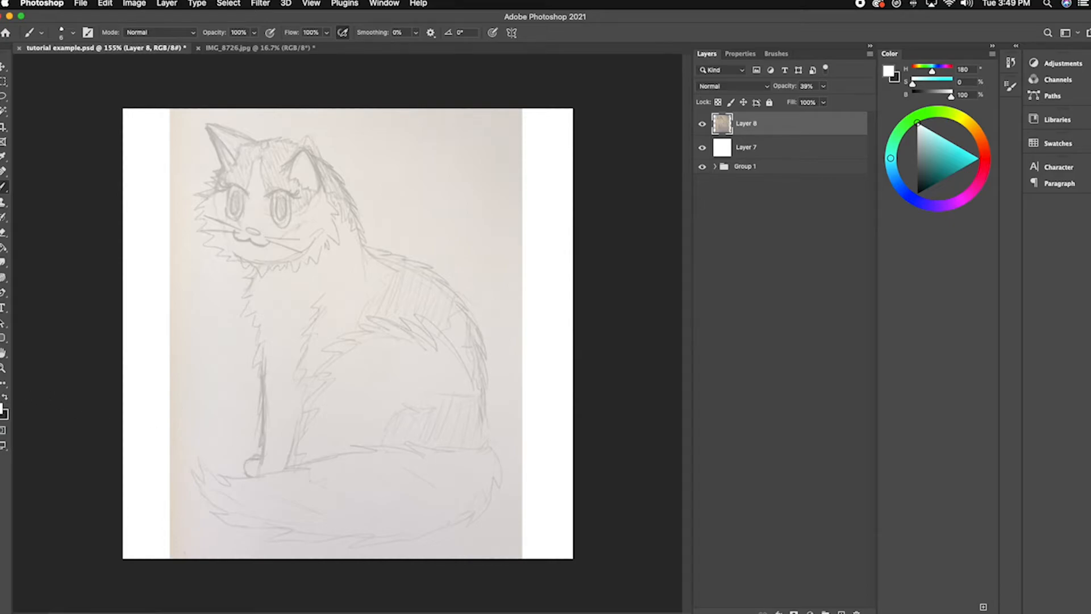
Step: Switch the colour to black, add a new layer above the cat sketch and trace along the cat's head and back
{"action": "key", "text": "x"}
{"action": "mouse_move", "coordinate": [418, 198]}
{"action": "left_mouse_down"}
{"action": "mouse_move", "coordinate": [369, 199]}
{"action": "mouse_move", "coordinate": [374, 218]}
{"action": "left_mouse_up"}
{"action": "key", "text": "super+z"}
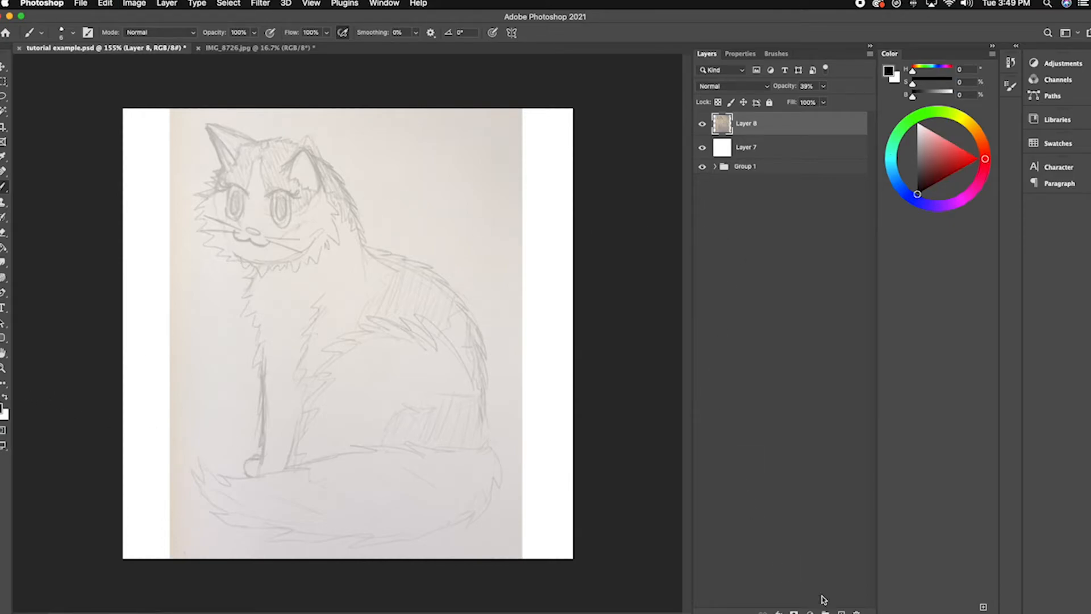
{"action": "left_click", "coordinate": [841, 612]}
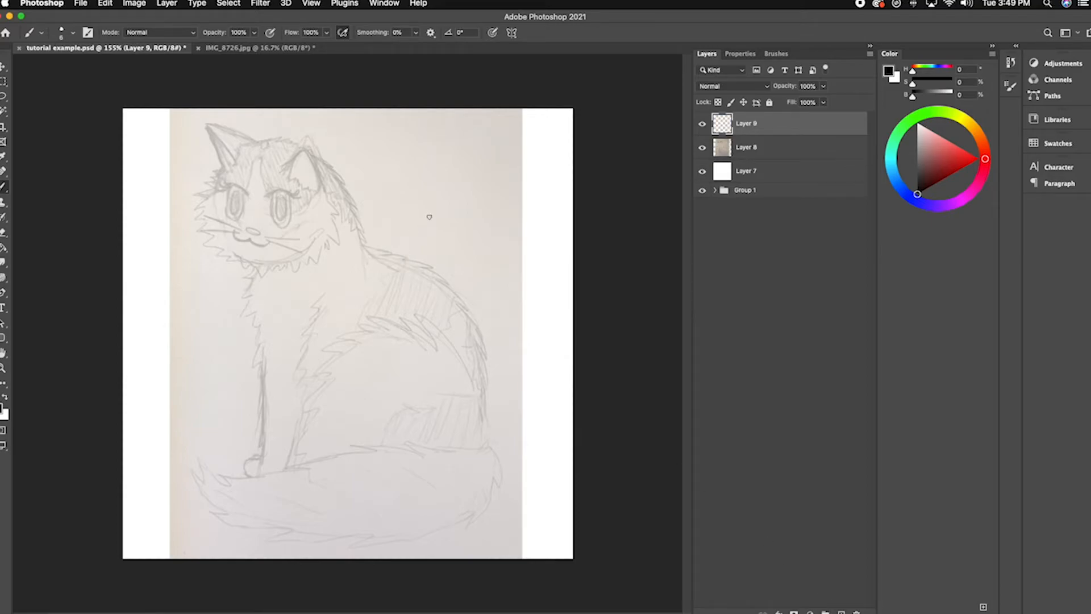
{"action": "mouse_move", "coordinate": [428, 202]}
{"action": "left_mouse_down"}
{"action": "mouse_move", "coordinate": [377, 192]}
{"action": "mouse_move", "coordinate": [360, 200]}
{"action": "left_mouse_up"}
{"action": "key", "text": "super+z"}
{"action": "left_click_drag", "start_coordinate": [318, 162], "coordinate": [375, 253]}
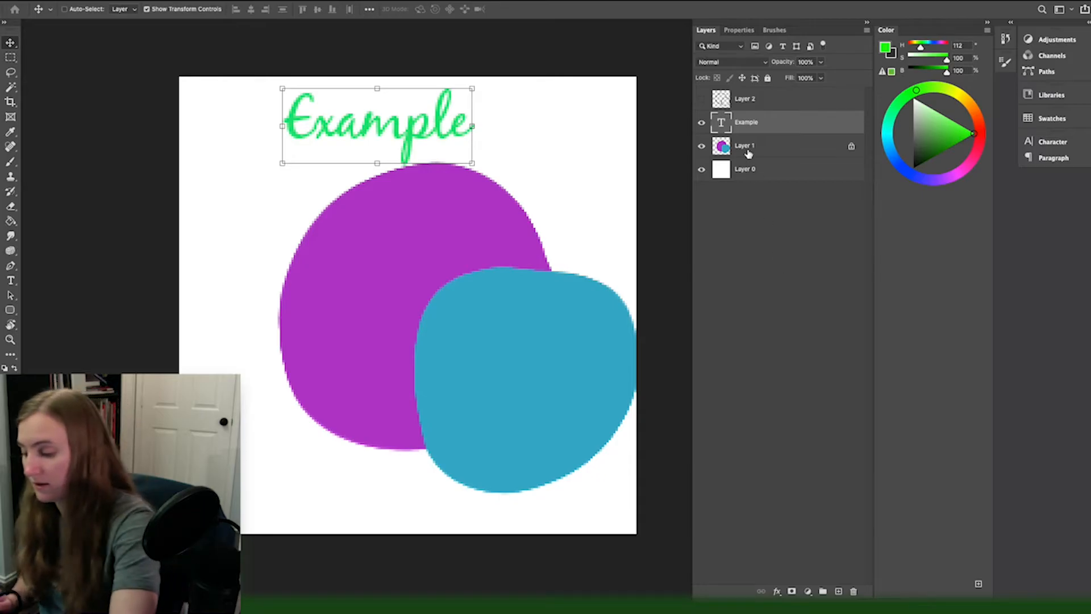
Step: Sketch a girl's round head, side-swept fringe and outer hair in light blue on Layer 1
{"action": "left_click", "coordinate": [747, 149]}
{"action": "left_click_drag", "start_coordinate": [421, 307], "coordinate": [310, 111]}
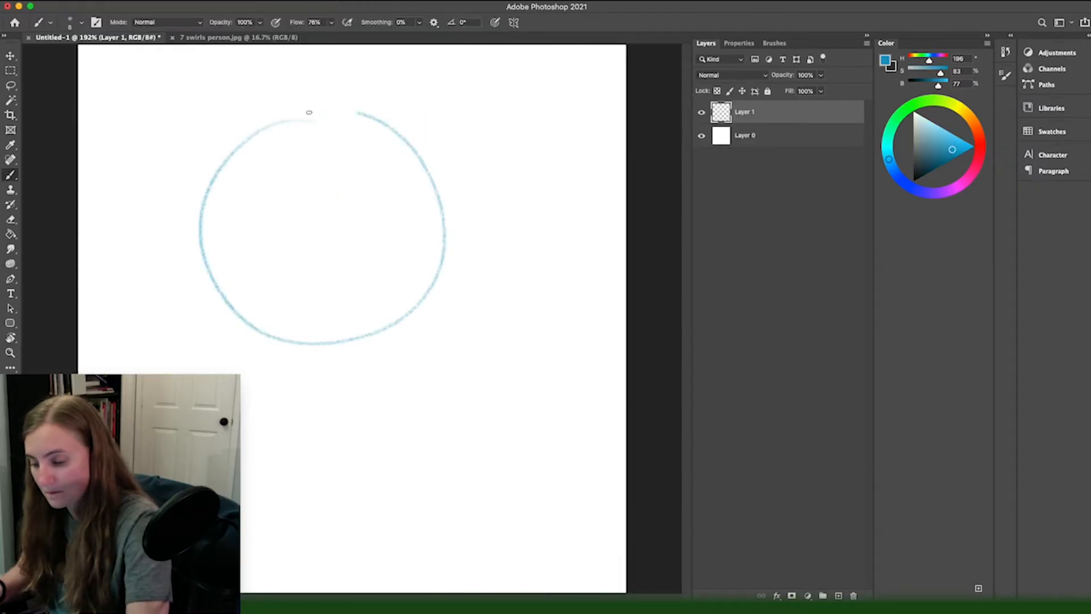
{"action": "left_click_drag", "start_coordinate": [202, 196], "coordinate": [456, 198]}
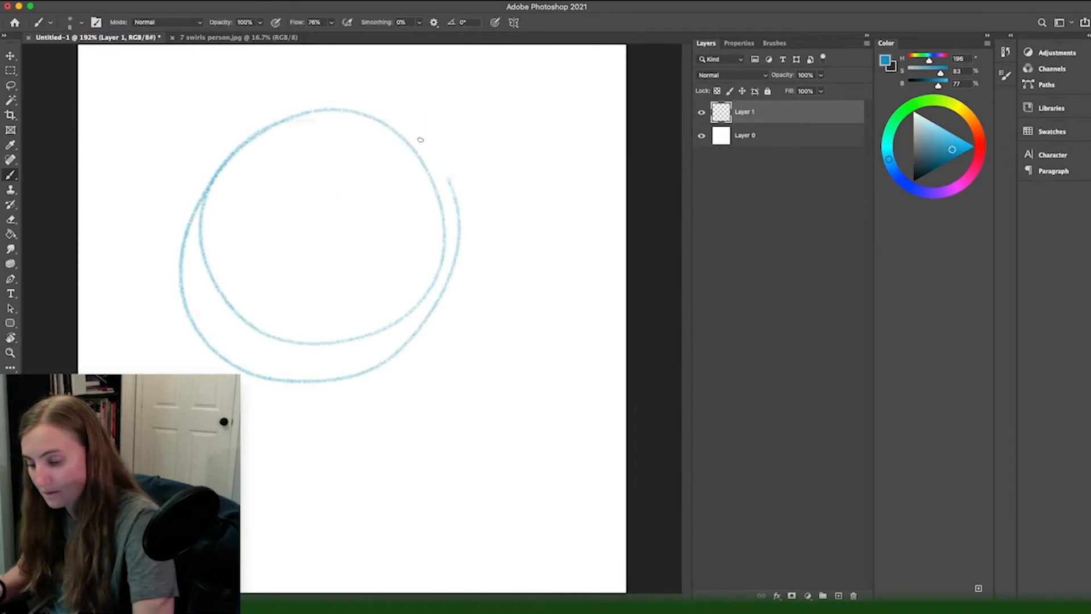
{"action": "key", "text": "Delete"}
{"action": "mouse_move", "coordinate": [418, 145]}
{"action": "left_mouse_down"}
{"action": "mouse_move", "coordinate": [316, 375]}
{"action": "mouse_move", "coordinate": [234, 316]}
{"action": "mouse_move", "coordinate": [500, 284]}
{"action": "mouse_move", "coordinate": [278, 132]}
{"action": "mouse_move", "coordinate": [497, 287]}
{"action": "left_mouse_up"}
{"action": "mouse_move", "coordinate": [424, 111]}
{"action": "left_mouse_down"}
{"action": "mouse_move", "coordinate": [514, 244]}
{"action": "mouse_move", "coordinate": [516, 313]}
{"action": "left_mouse_up"}
{"action": "mouse_move", "coordinate": [527, 230]}
{"action": "left_mouse_down"}
{"action": "mouse_move", "coordinate": [539, 363]}
{"action": "mouse_move", "coordinate": [523, 501]}
{"action": "left_mouse_up"}
{"action": "left_click_drag", "start_coordinate": [264, 116], "coordinate": [186, 249]}
{"action": "mouse_move", "coordinate": [200, 172]}
{"action": "left_mouse_down"}
{"action": "mouse_move", "coordinate": [224, 311]}
{"action": "mouse_move", "coordinate": [175, 374]}
{"action": "left_mouse_up"}
{"action": "left_click_drag", "start_coordinate": [203, 325], "coordinate": [180, 374]}
Step: Sketch the girl's open eye, winking eye and smiling mouth with the tongue sticking out
{"action": "mouse_move", "coordinate": [322, 254]}
{"action": "left_mouse_down"}
{"action": "mouse_move", "coordinate": [284, 230]}
{"action": "mouse_move", "coordinate": [292, 222]}
{"action": "mouse_move", "coordinate": [314, 265]}
{"action": "mouse_move", "coordinate": [249, 273]}
{"action": "left_mouse_up"}
{"action": "left_click_drag", "start_coordinate": [259, 238], "coordinate": [317, 275]}
{"action": "mouse_move", "coordinate": [314, 234]}
{"action": "left_mouse_down"}
{"action": "mouse_move", "coordinate": [253, 263]}
{"action": "mouse_move", "coordinate": [296, 238]}
{"action": "mouse_move", "coordinate": [273, 268]}
{"action": "left_mouse_up"}
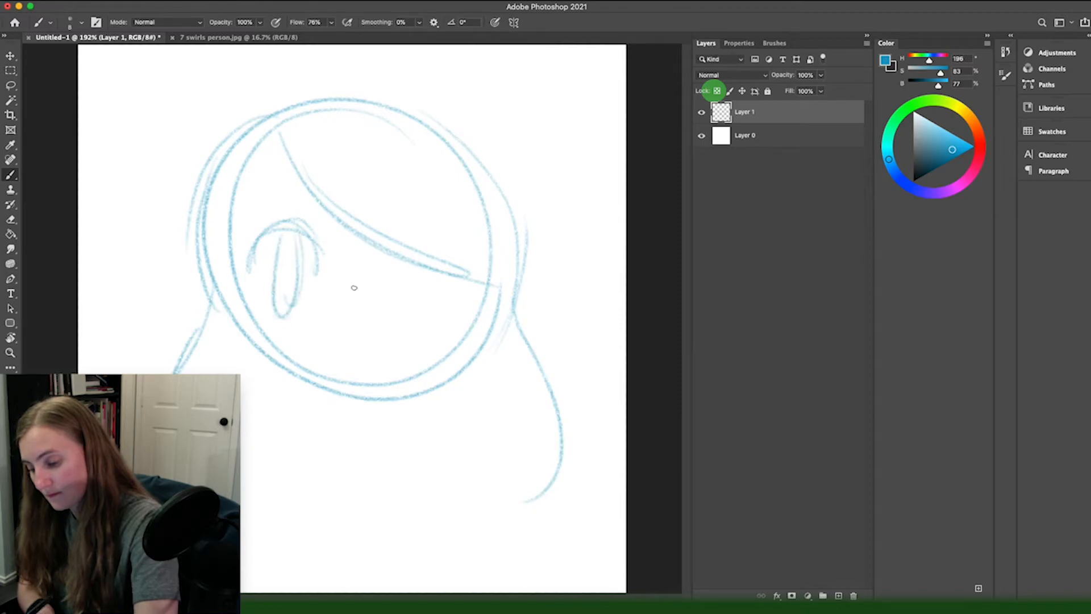
{"action": "left_click_drag", "start_coordinate": [427, 276], "coordinate": [371, 286]}
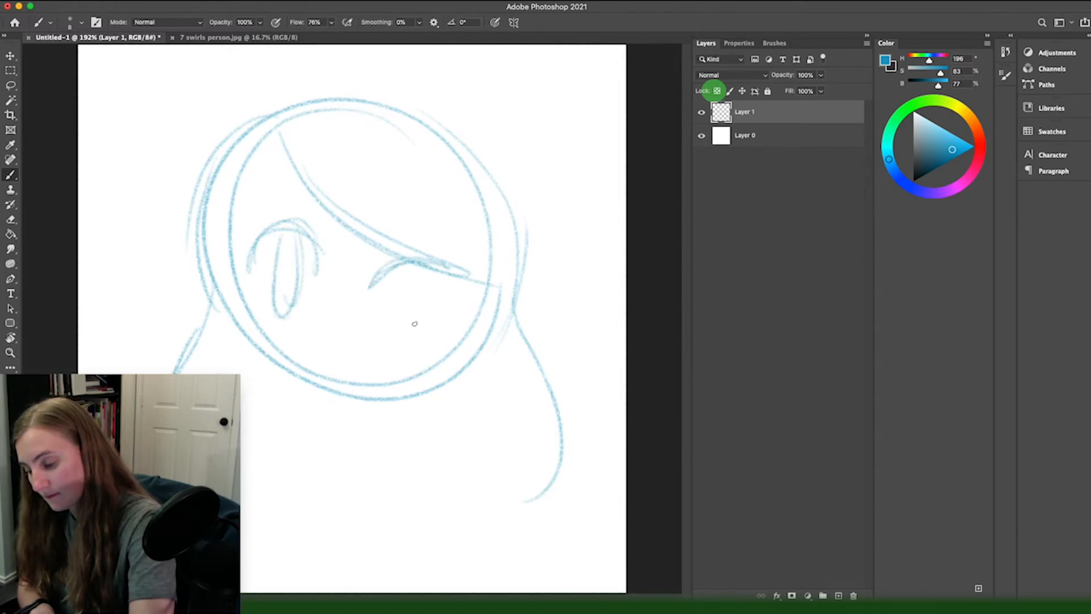
{"action": "left_click_drag", "start_coordinate": [417, 322], "coordinate": [295, 329]}
{"action": "mouse_move", "coordinate": [353, 353]}
{"action": "left_mouse_down"}
{"action": "mouse_move", "coordinate": [416, 326]}
{"action": "mouse_move", "coordinate": [436, 371]}
{"action": "mouse_move", "coordinate": [384, 342]}
{"action": "mouse_move", "coordinate": [436, 355]}
{"action": "left_mouse_up"}
Step: Sketch the fringe edge beside the open eye, and a side ponytail with pointed tips
{"action": "left_click_drag", "start_coordinate": [281, 137], "coordinate": [223, 266]}
{"action": "left_click_drag", "start_coordinate": [232, 268], "coordinate": [244, 406]}
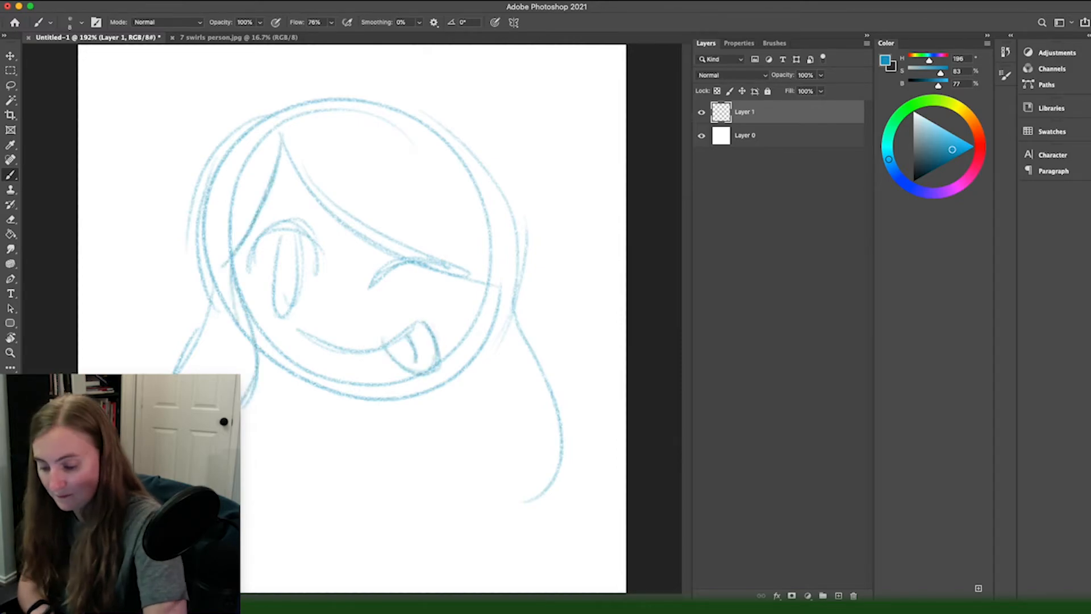
{"action": "left_click_drag", "start_coordinate": [422, 116], "coordinate": [522, 341]}
{"action": "left_click_drag", "start_coordinate": [503, 321], "coordinate": [490, 538]}
{"action": "left_click_drag", "start_coordinate": [519, 287], "coordinate": [537, 520]}
{"action": "left_click_drag", "start_coordinate": [472, 279], "coordinate": [458, 498]}
{"action": "left_click_drag", "start_coordinate": [503, 170], "coordinate": [533, 525]}
{"action": "left_click_drag", "start_coordinate": [545, 470], "coordinate": [453, 516]}
Step: Reinforce the outer hair contour on both sides of the head and add eyelashes to both eyes
{"action": "mouse_move", "coordinate": [274, 109]}
{"action": "left_mouse_down"}
{"action": "mouse_move", "coordinate": [524, 369]}
{"action": "mouse_move", "coordinate": [190, 282]}
{"action": "left_mouse_up"}
{"action": "left_click_drag", "start_coordinate": [495, 168], "coordinate": [544, 305]}
{"action": "left_click_drag", "start_coordinate": [209, 279], "coordinate": [177, 373]}
{"action": "left_click_drag", "start_coordinate": [249, 268], "coordinate": [320, 267]}
{"action": "left_click_drag", "start_coordinate": [438, 263], "coordinate": [449, 239]}
Step: Erase the leftover head circle lines from the hair above and beside the winking eye with a 35 px eraser
{"action": "key", "text": "e"}
{"action": "left_click_drag", "start_coordinate": [477, 310], "coordinate": [446, 332]}
{"action": "key", "text": "super+z"}
{"action": "key", "text": "bracketleft"}
{"action": "key", "text": "bracketleft"}
{"action": "key", "text": "bracketleft"}
{"action": "key", "text": "bracketleft"}
{"action": "mouse_move", "coordinate": [490, 275]}
{"action": "left_mouse_down"}
{"action": "mouse_move", "coordinate": [348, 114]}
{"action": "mouse_move", "coordinate": [356, 135]}
{"action": "mouse_move", "coordinate": [438, 161]}
{"action": "left_mouse_up"}
{"action": "mouse_move", "coordinate": [486, 211]}
{"action": "left_mouse_down"}
{"action": "mouse_move", "coordinate": [483, 187]}
{"action": "mouse_move", "coordinate": [516, 271]}
{"action": "mouse_move", "coordinate": [520, 326]}
{"action": "left_mouse_up"}
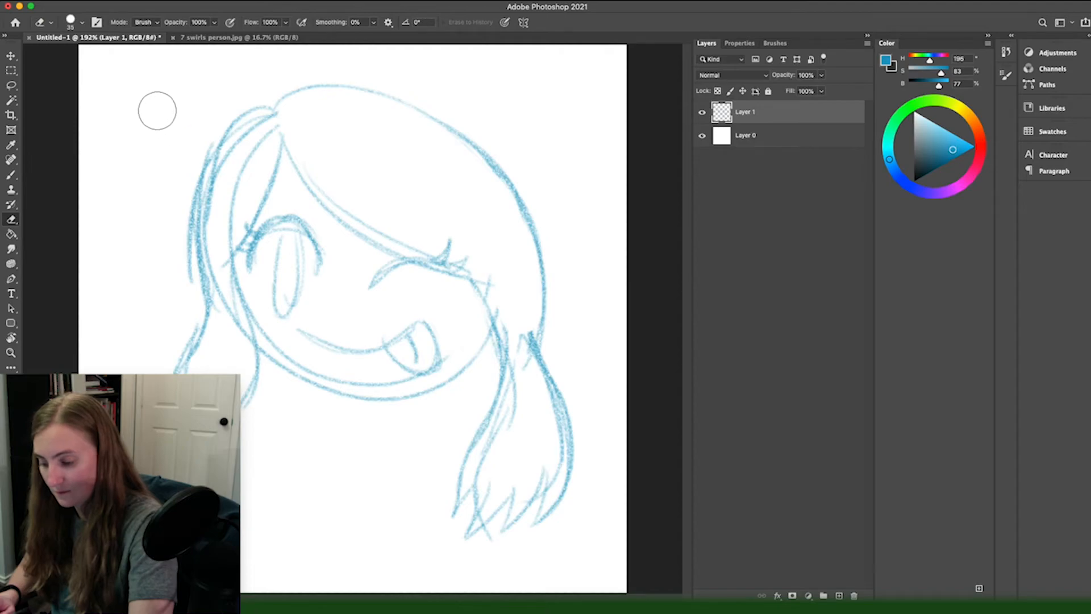
Step: Erase the overlapping construction lines from the hair beside the open eye with a 25 px eraser
{"action": "key", "text": "bracketleft"}
{"action": "key", "text": "bracketleft"}
{"action": "mouse_move", "coordinate": [257, 144]}
{"action": "left_mouse_down"}
{"action": "mouse_move", "coordinate": [218, 228]}
{"action": "mouse_move", "coordinate": [229, 330]}
{"action": "mouse_move", "coordinate": [224, 271]}
{"action": "mouse_move", "coordinate": [241, 142]}
{"action": "mouse_move", "coordinate": [220, 178]}
{"action": "mouse_move", "coordinate": [223, 254]}
{"action": "mouse_move", "coordinate": [223, 162]}
{"action": "mouse_move", "coordinate": [209, 367]}
{"action": "left_mouse_up"}
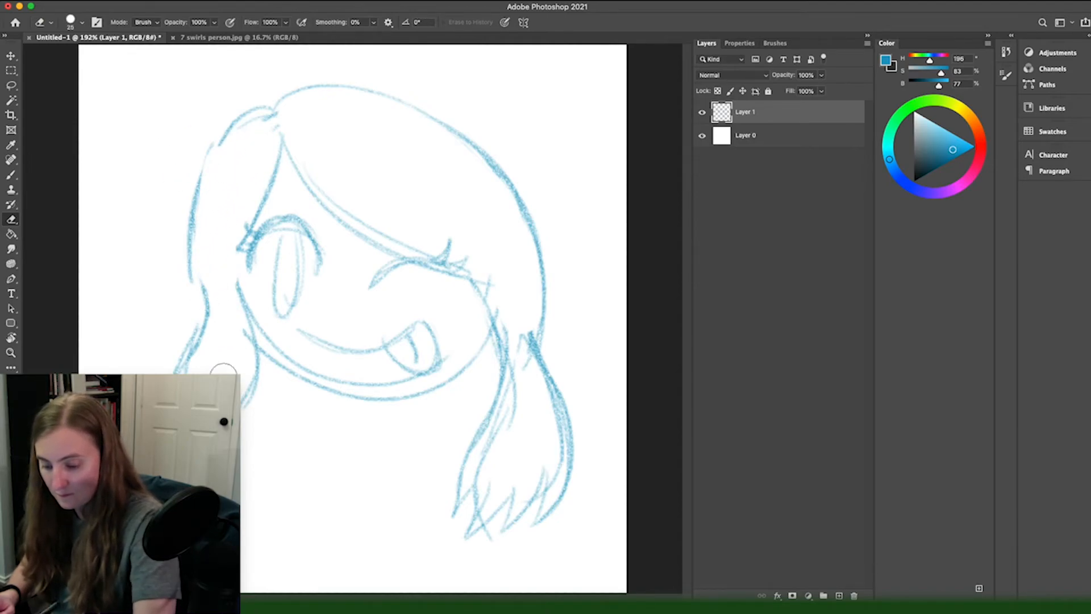
Step: Redraw the cheek line and hair outline beside the open eye, and erase the doubled jaw and fringe lines
{"action": "key", "text": "b"}
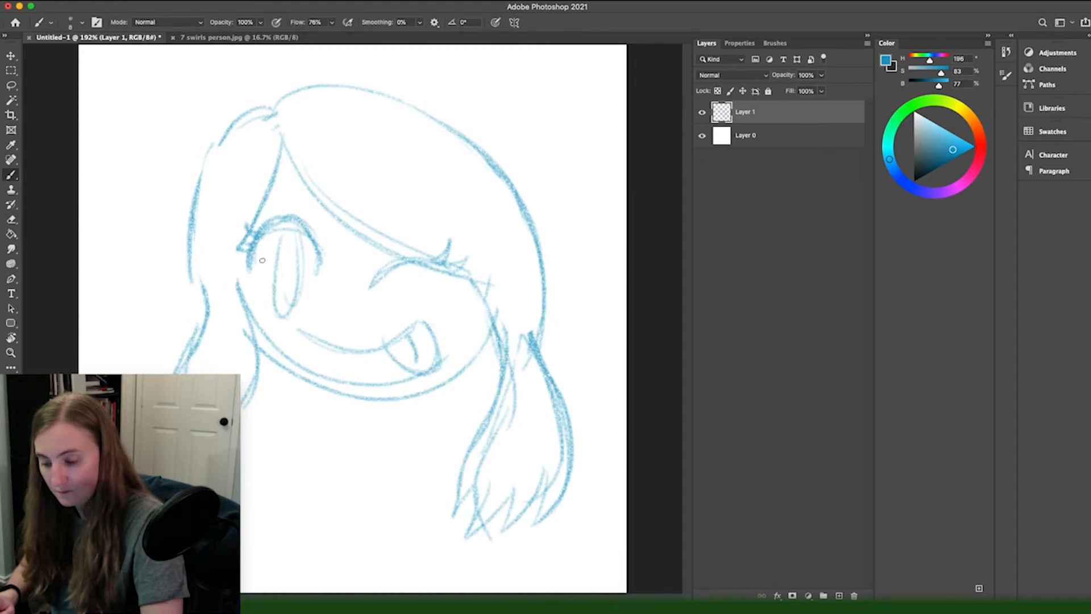
{"action": "left_click_drag", "start_coordinate": [239, 287], "coordinate": [230, 261]}
{"action": "left_click_drag", "start_coordinate": [229, 244], "coordinate": [249, 295]}
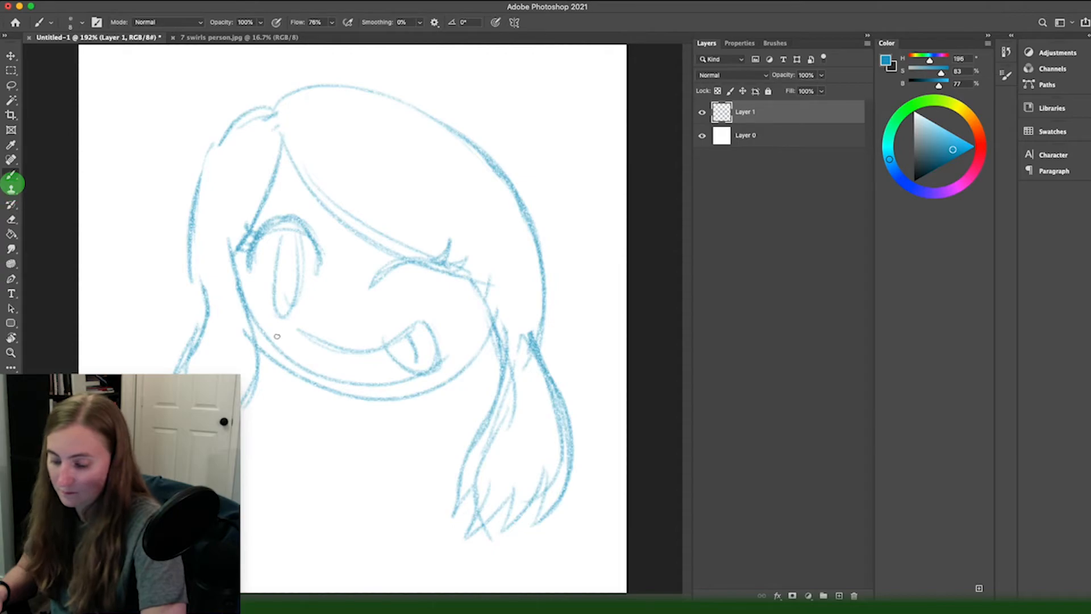
{"action": "key", "text": "e"}
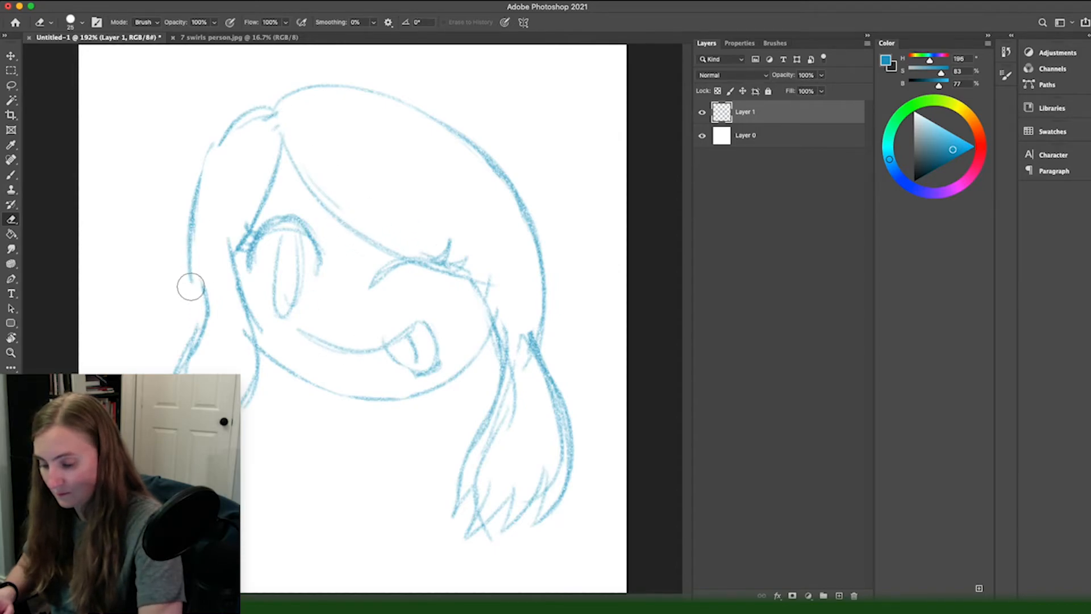
{"action": "key", "text": "b"}
{"action": "mouse_move", "coordinate": [191, 258]}
{"action": "left_mouse_down"}
{"action": "mouse_move", "coordinate": [206, 311]}
{"action": "mouse_move", "coordinate": [195, 326]}
{"action": "left_mouse_up"}
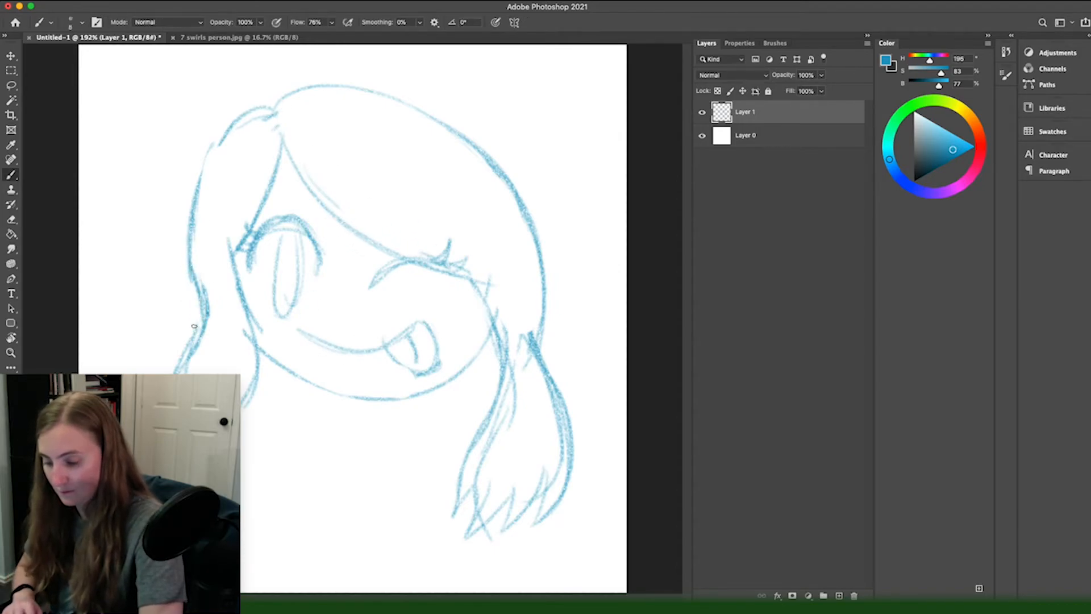
Step: Select the mouth and tongue with the Lasso, scale them down and move them slightly lower on the face
{"action": "key", "text": "l"}
{"action": "mouse_move", "coordinate": [441, 325]}
{"action": "left_mouse_down"}
{"action": "mouse_move", "coordinate": [344, 299]}
{"action": "mouse_move", "coordinate": [291, 336]}
{"action": "left_mouse_up"}
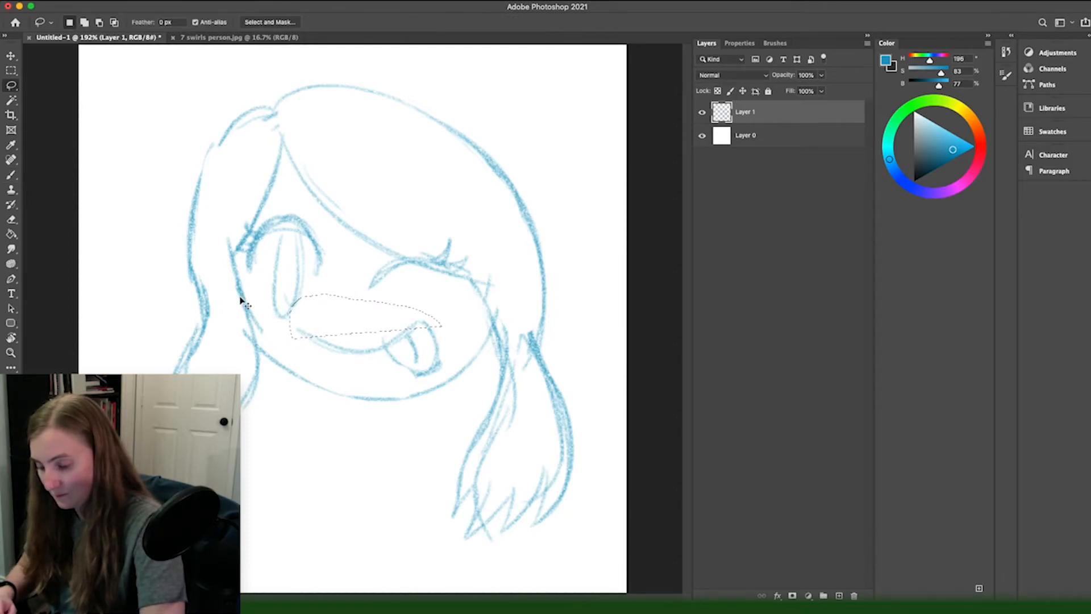
{"action": "mouse_move", "coordinate": [454, 327]}
{"action": "left_mouse_down"}
{"action": "mouse_move", "coordinate": [317, 299]}
{"action": "mouse_move", "coordinate": [288, 334]}
{"action": "mouse_move", "coordinate": [433, 324]}
{"action": "mouse_move", "coordinate": [317, 317]}
{"action": "mouse_move", "coordinate": [303, 345]}
{"action": "left_mouse_up"}
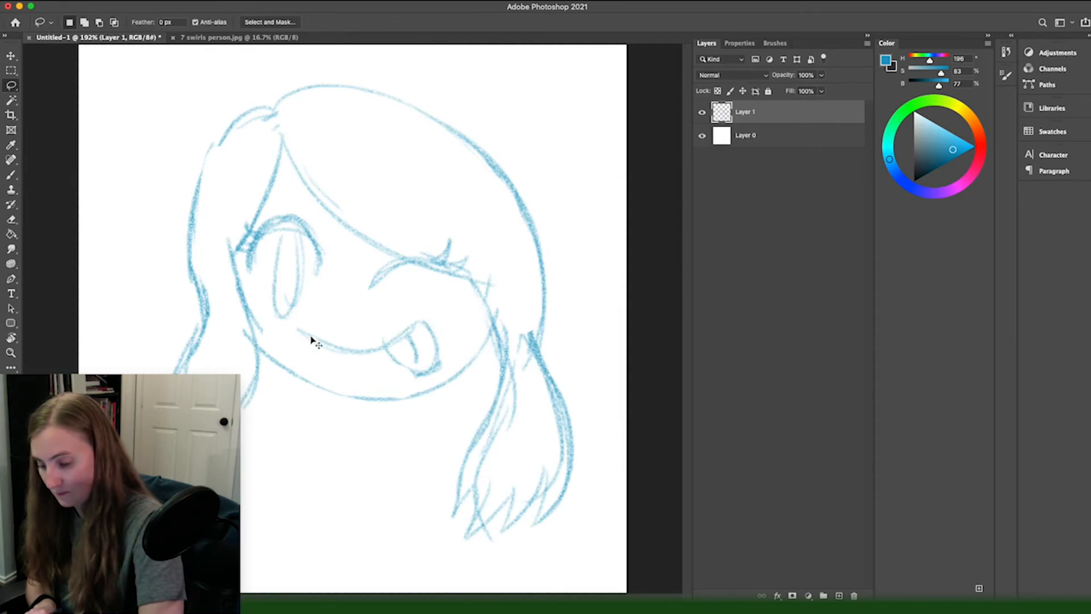
{"action": "mouse_move", "coordinate": [445, 319]}
{"action": "left_mouse_down"}
{"action": "mouse_move", "coordinate": [314, 319]}
{"action": "mouse_move", "coordinate": [290, 333]}
{"action": "mouse_move", "coordinate": [296, 350]}
{"action": "mouse_move", "coordinate": [407, 387]}
{"action": "mouse_move", "coordinate": [441, 373]}
{"action": "mouse_move", "coordinate": [456, 332]}
{"action": "left_mouse_up"}
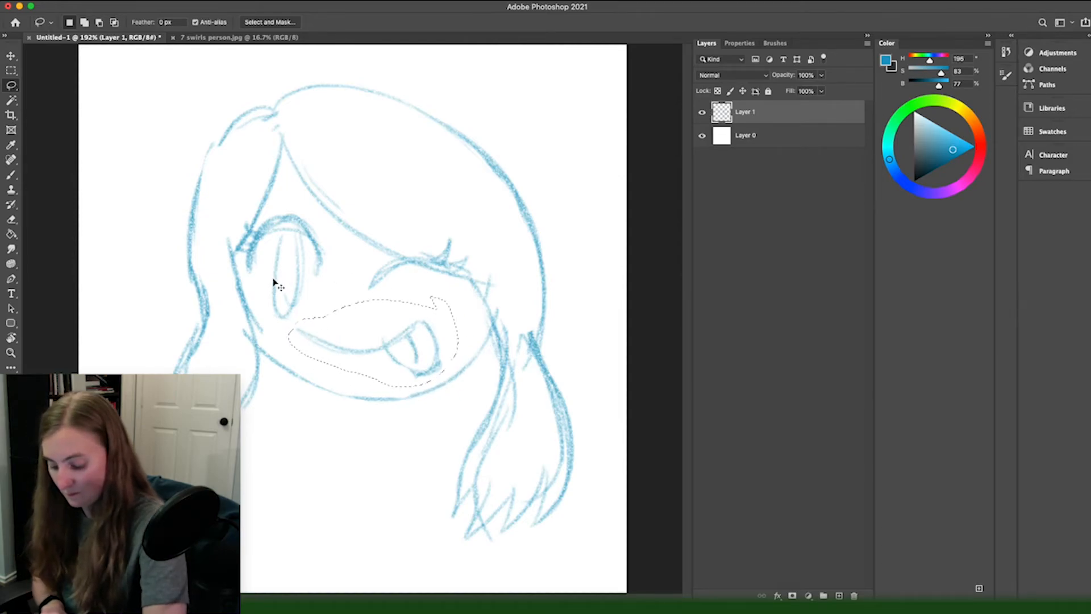
{"action": "key", "text": "super+t"}
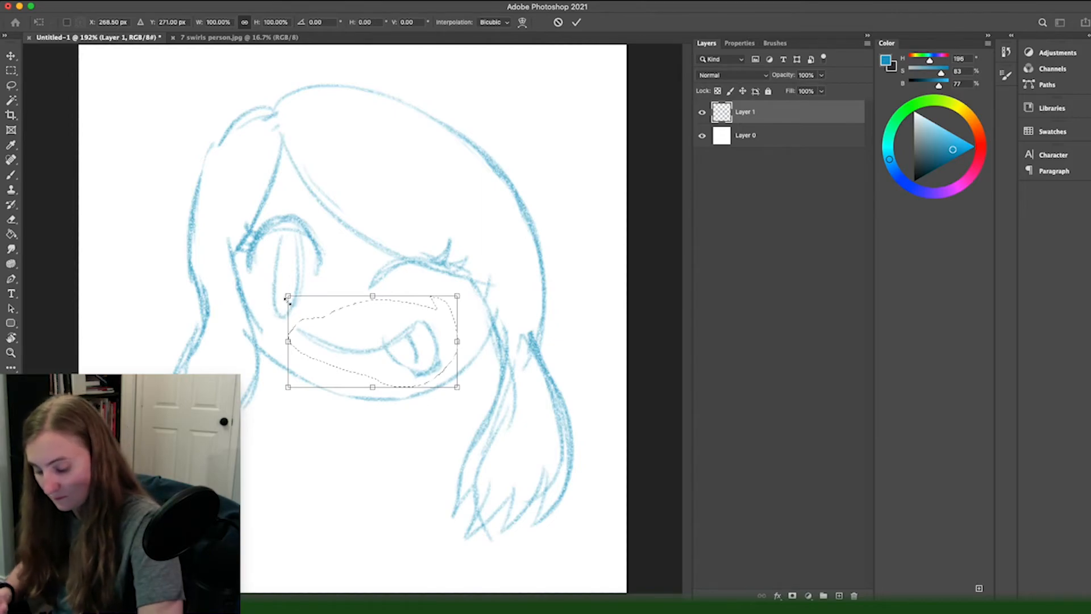
{"action": "left_click_drag", "start_coordinate": [286, 297], "coordinate": [309, 314]}
{"action": "left_click_drag", "start_coordinate": [343, 353], "coordinate": [345, 365]}
{"action": "key", "text": "Return"}
{"action": "key", "text": "l"}
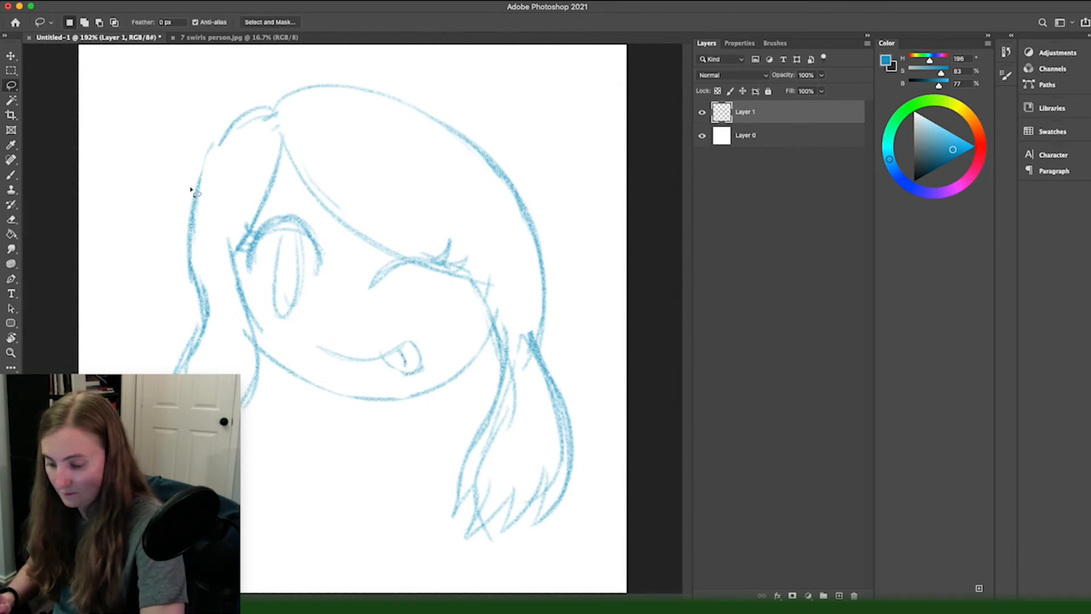
Step: Sketch the girl's neck and both shoulders below the head with the Brush
{"action": "key", "text": "b"}
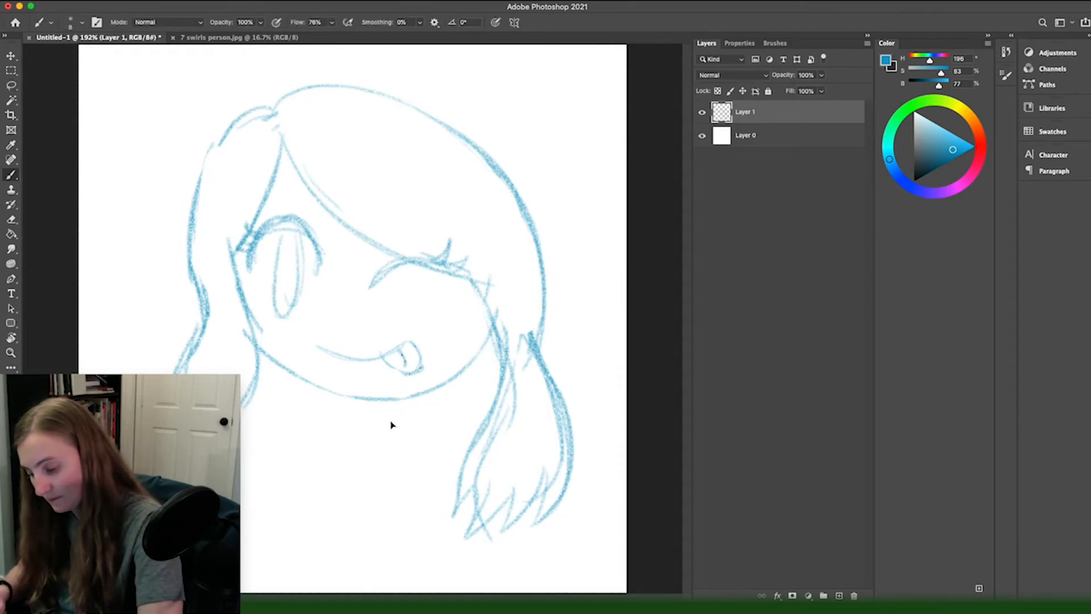
{"action": "mouse_move", "coordinate": [395, 439]}
{"action": "left_mouse_down"}
{"action": "mouse_move", "coordinate": [408, 402]}
{"action": "mouse_move", "coordinate": [392, 452]}
{"action": "left_mouse_up"}
{"action": "mouse_move", "coordinate": [330, 395]}
{"action": "left_mouse_down"}
{"action": "mouse_move", "coordinate": [344, 458]}
{"action": "mouse_move", "coordinate": [273, 489]}
{"action": "left_mouse_up"}
{"action": "left_click_drag", "start_coordinate": [327, 452], "coordinate": [267, 484]}
{"action": "left_click_drag", "start_coordinate": [392, 453], "coordinate": [455, 486]}
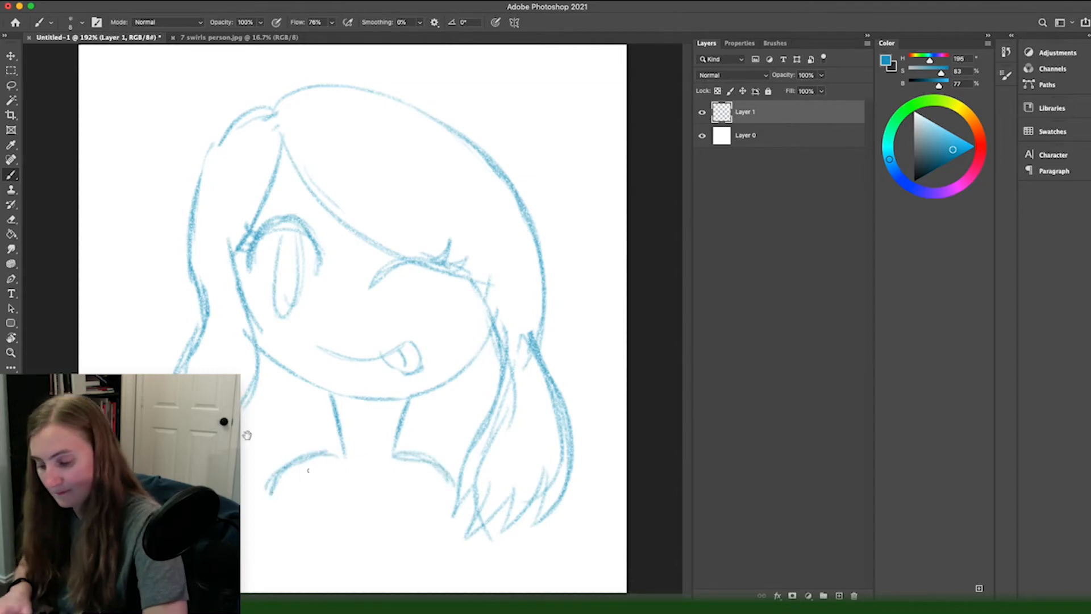
Step: Sketch the sides of the torso, the outer arm line and the fingers of a raised hand
{"action": "left_click_drag", "start_coordinate": [304, 489], "coordinate": [263, 571]}
{"action": "left_click_drag", "start_coordinate": [423, 483], "coordinate": [461, 591]}
{"action": "left_click_drag", "start_coordinate": [270, 483], "coordinate": [243, 564]}
{"action": "mouse_move", "coordinate": [141, 374]}
{"action": "left_mouse_down"}
{"action": "mouse_move", "coordinate": [161, 374]}
{"action": "mouse_move", "coordinate": [135, 373]}
{"action": "left_mouse_up"}
{"action": "key", "text": "super+z"}
{"action": "left_click_drag", "start_coordinate": [146, 372], "coordinate": [162, 372]}
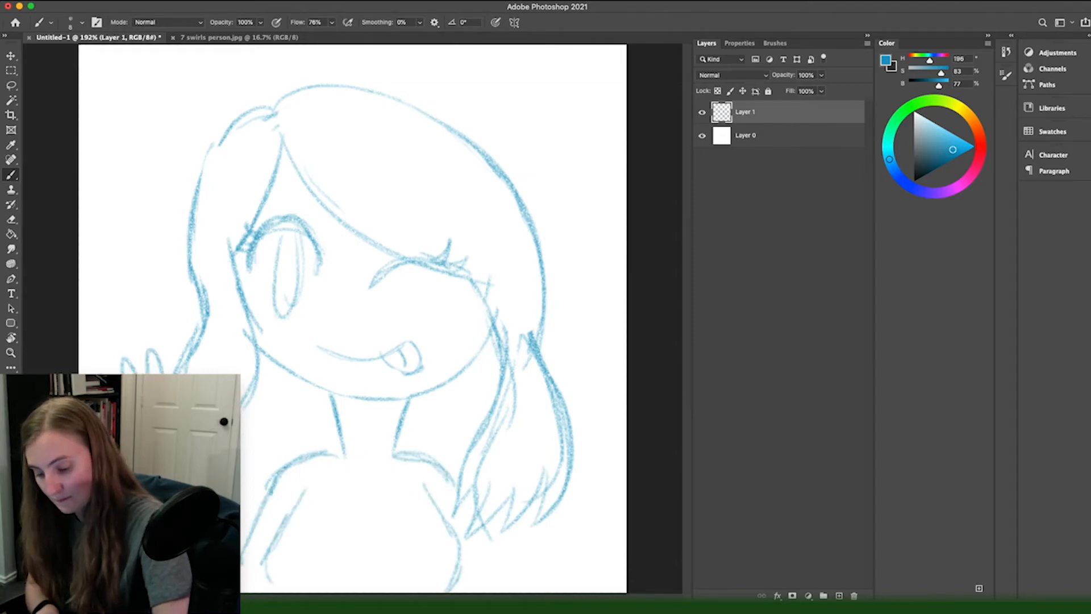
Step: Add a round collar and sleeve hem to the shirt, the second arm, and the hair tips by the shoulder
{"action": "left_click_drag", "start_coordinate": [319, 363], "coordinate": [369, 364]}
{"action": "mouse_move", "coordinate": [512, 295]}
{"action": "left_mouse_down"}
{"action": "mouse_move", "coordinate": [365, 200]}
{"action": "mouse_move", "coordinate": [310, 187]}
{"action": "left_mouse_up"}
{"action": "left_click_drag", "start_coordinate": [295, 300], "coordinate": [450, 301]}
{"action": "left_click_drag", "start_coordinate": [521, 336], "coordinate": [493, 377]}
{"action": "key", "text": "z"}
{"action": "mouse_move", "coordinate": [430, 528]}
{"action": "left_mouse_down"}
{"action": "mouse_move", "coordinate": [450, 529]}
{"action": "mouse_move", "coordinate": [309, 477]}
{"action": "mouse_move", "coordinate": [373, 436]}
{"action": "left_mouse_up"}
{"action": "key", "text": "b"}
{"action": "key", "text": "super+z"}
{"action": "left_click_drag", "start_coordinate": [375, 425], "coordinate": [412, 585]}
{"action": "key", "text": "super+0"}
{"action": "left_click_drag", "start_coordinate": [265, 479], "coordinate": [243, 505]}
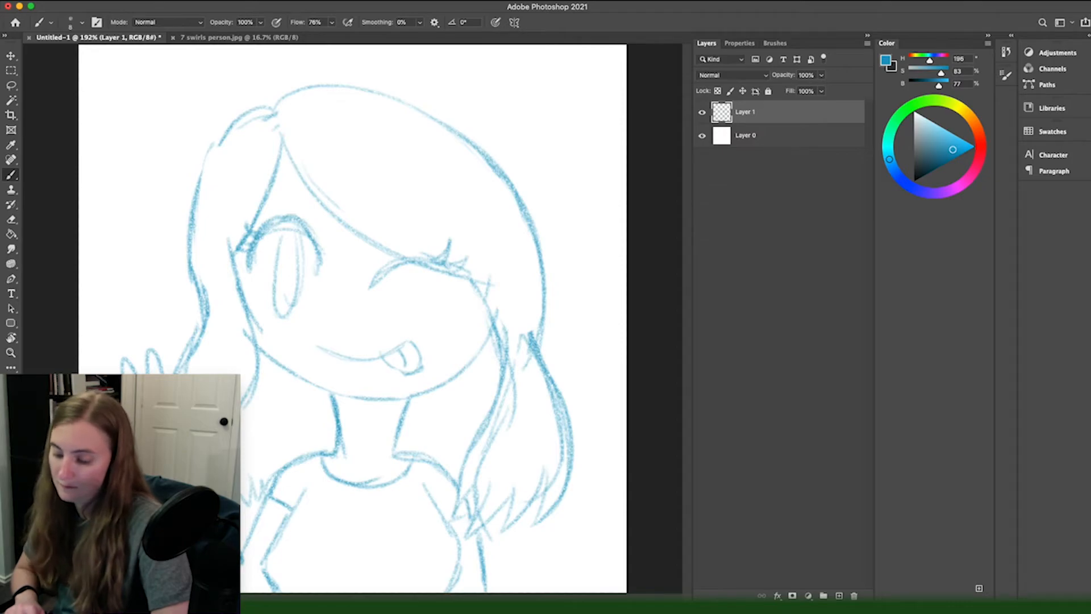
Step: Lasso around all of the girl's hair together with the winking eye, delete that area and deselect
{"action": "key", "text": "l"}
{"action": "mouse_move", "coordinate": [285, 156]}
{"action": "left_mouse_down"}
{"action": "mouse_move", "coordinate": [378, 309]}
{"action": "mouse_move", "coordinate": [455, 306]}
{"action": "left_mouse_up"}
{"action": "mouse_move", "coordinate": [490, 345]}
{"action": "left_mouse_down"}
{"action": "mouse_move", "coordinate": [455, 502]}
{"action": "mouse_move", "coordinate": [477, 546]}
{"action": "mouse_move", "coordinate": [611, 494]}
{"action": "mouse_move", "coordinate": [327, 69]}
{"action": "mouse_move", "coordinate": [176, 279]}
{"action": "mouse_move", "coordinate": [181, 364]}
{"action": "mouse_move", "coordinate": [170, 398]}
{"action": "left_mouse_up"}
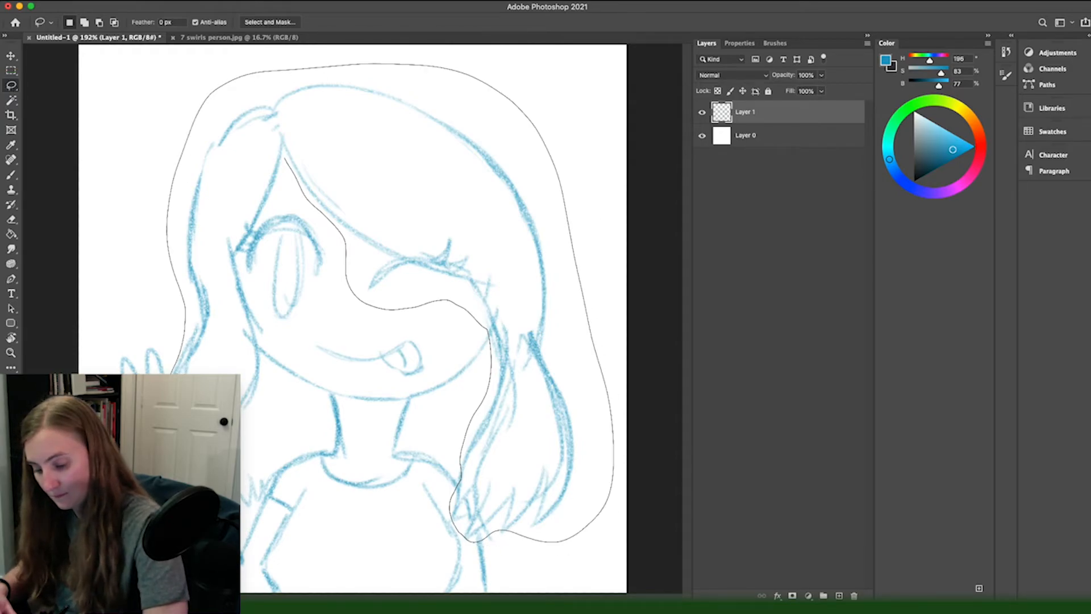
{"action": "mouse_move", "coordinate": [248, 511]}
{"action": "left_mouse_down"}
{"action": "mouse_move", "coordinate": [289, 434]}
{"action": "mouse_move", "coordinate": [248, 288]}
{"action": "left_mouse_up"}
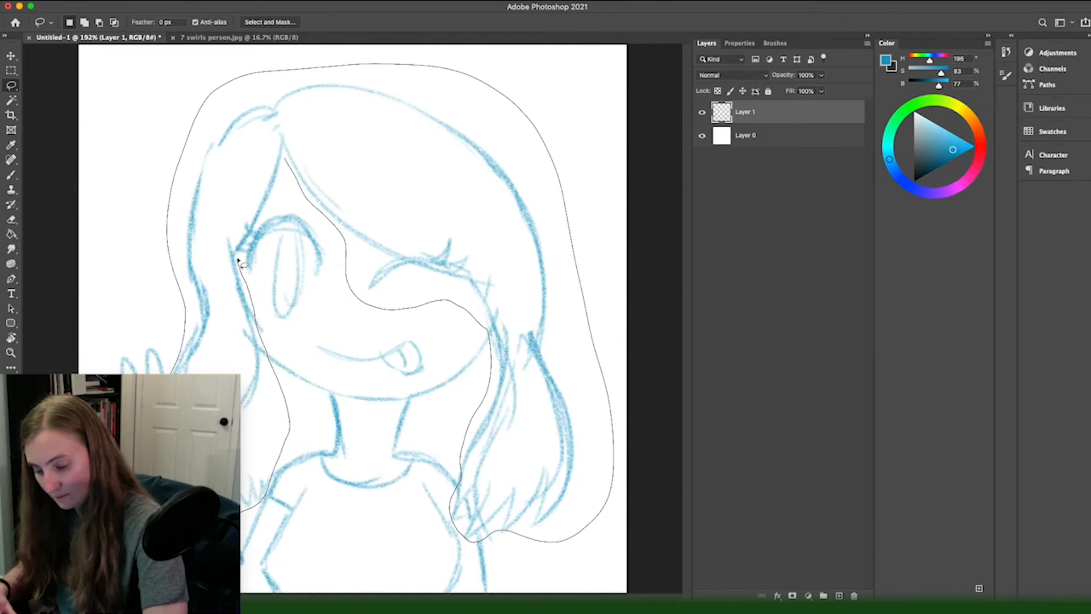
{"action": "left_click_drag", "start_coordinate": [260, 226], "coordinate": [287, 162]}
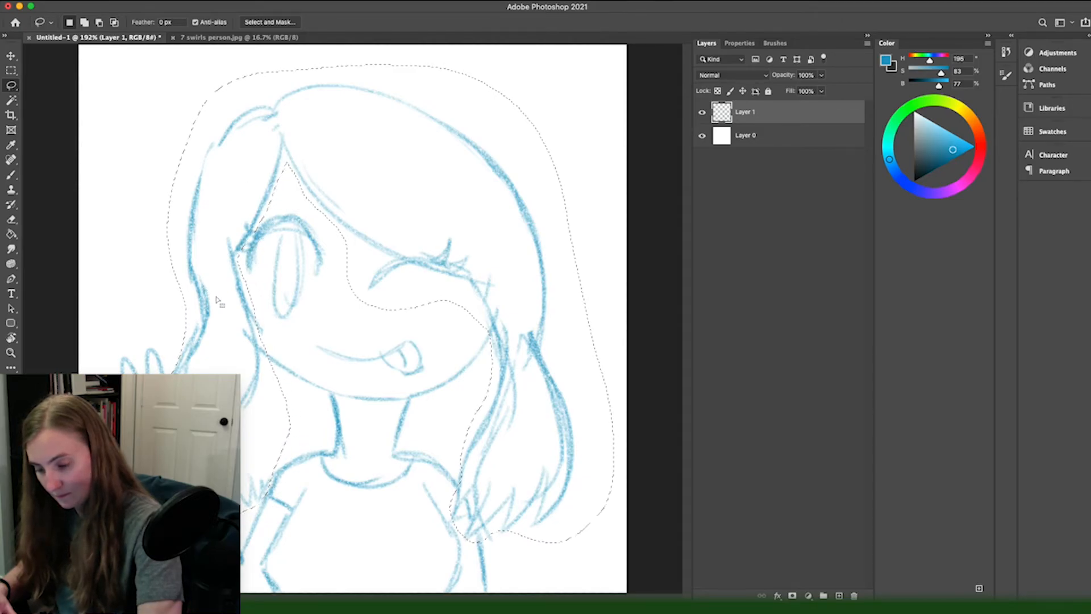
{"action": "key", "text": "Delete"}
{"action": "left_click", "coordinate": [137, 206]}
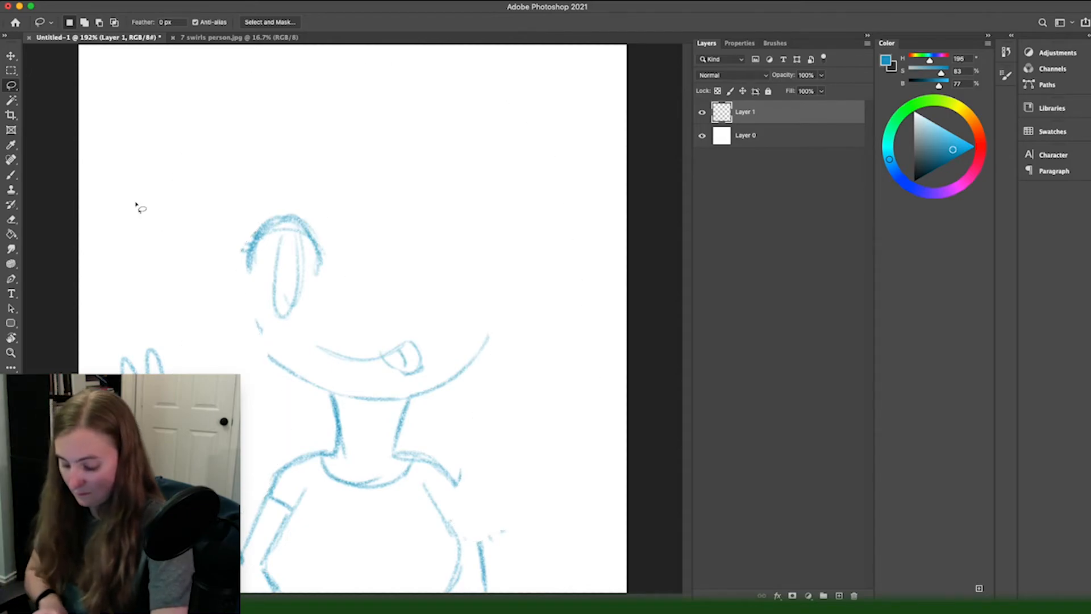
Step: Redraw the jawline, a new fringe and a rounder hair outline that narrows into a wavy braid on each side
{"action": "key", "text": "b"}
{"action": "left_click_drag", "start_coordinate": [276, 362], "coordinate": [249, 327]}
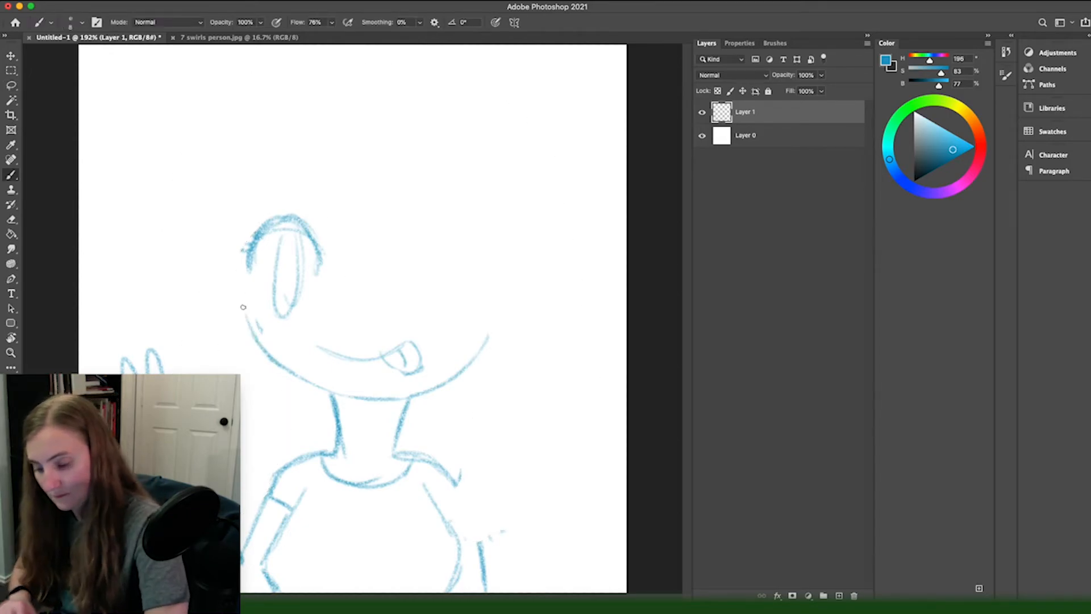
{"action": "left_click_drag", "start_coordinate": [289, 130], "coordinate": [469, 256]}
{"action": "mouse_move", "coordinate": [312, 174]}
{"action": "left_mouse_down"}
{"action": "mouse_move", "coordinate": [393, 236]}
{"action": "mouse_move", "coordinate": [494, 270]}
{"action": "left_mouse_up"}
{"action": "left_click_drag", "start_coordinate": [291, 104], "coordinate": [481, 421]}
{"action": "mouse_move", "coordinate": [270, 120]}
{"action": "left_mouse_down"}
{"action": "mouse_move", "coordinate": [215, 183]}
{"action": "mouse_move", "coordinate": [209, 354]}
{"action": "left_mouse_up"}
{"action": "left_click_drag", "start_coordinate": [481, 422], "coordinate": [523, 546]}
{"action": "left_click_drag", "start_coordinate": [204, 304], "coordinate": [249, 451]}
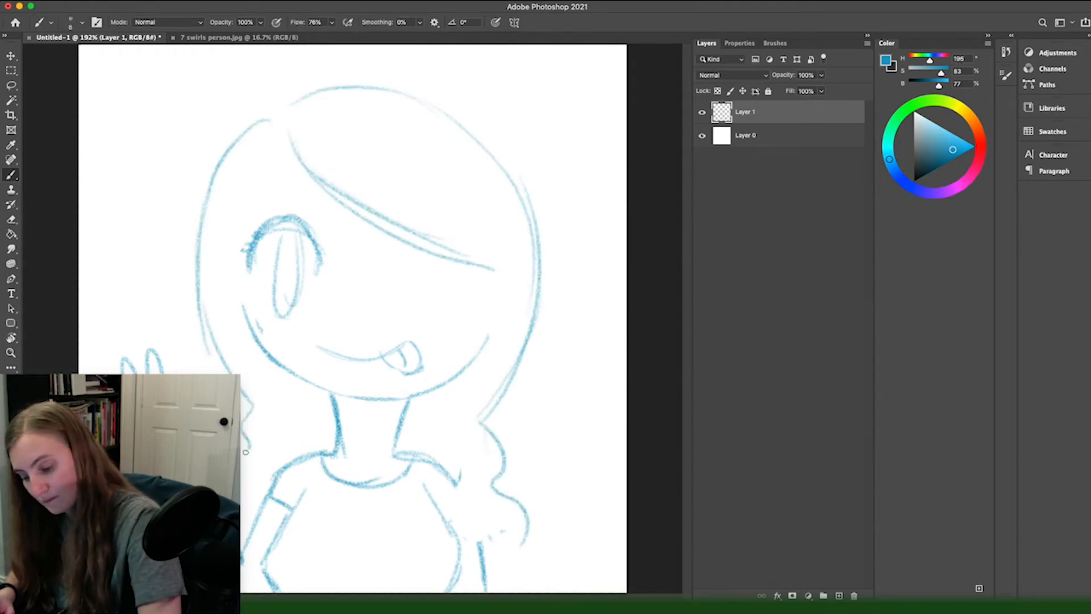
Step: Select the open eye with the Lasso, move it slightly towards the middle of the face and deselect
{"action": "key", "text": "l"}
{"action": "mouse_move", "coordinate": [333, 270]}
{"action": "left_mouse_down"}
{"action": "mouse_move", "coordinate": [264, 193]}
{"action": "mouse_move", "coordinate": [264, 310]}
{"action": "mouse_move", "coordinate": [324, 322]}
{"action": "mouse_move", "coordinate": [307, 306]}
{"action": "left_mouse_up"}
{"action": "key", "text": "v"}
{"action": "key", "text": "ctrl+d"}
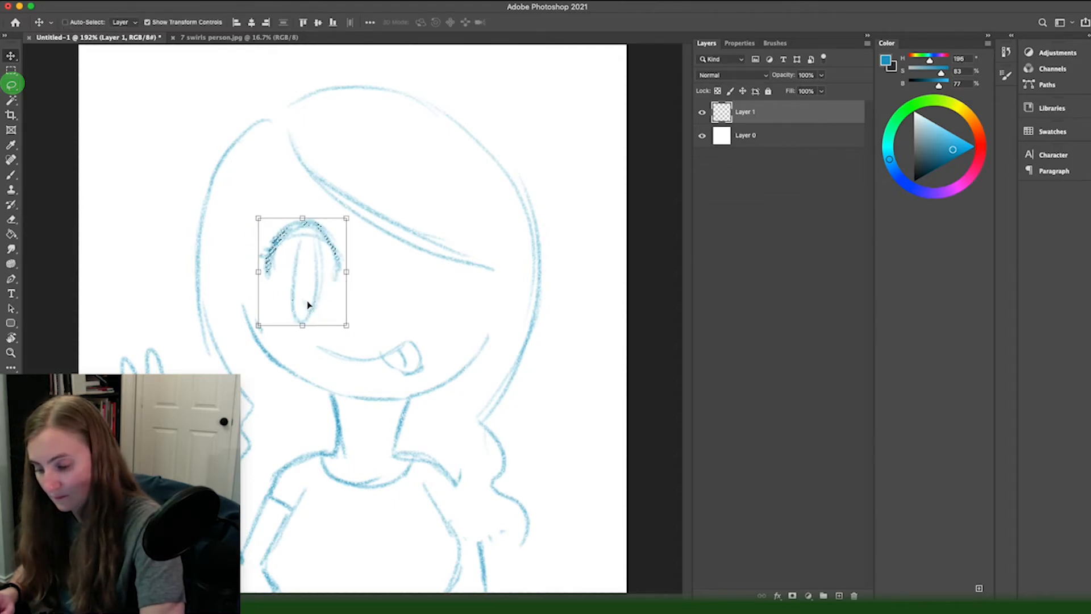
{"action": "key", "text": "ctrl+d"}
Step: Draw the fringe edge and cheek beside the open eye, and the inner line of the braid on that side
{"action": "key", "text": "b"}
{"action": "mouse_move", "coordinate": [291, 153]}
{"action": "left_mouse_down"}
{"action": "mouse_move", "coordinate": [275, 226]}
{"action": "mouse_move", "coordinate": [238, 276]}
{"action": "left_mouse_up"}
{"action": "mouse_move", "coordinate": [279, 209]}
{"action": "left_mouse_down"}
{"action": "mouse_move", "coordinate": [239, 276]}
{"action": "mouse_move", "coordinate": [250, 358]}
{"action": "left_mouse_up"}
{"action": "mouse_move", "coordinate": [318, 394]}
{"action": "left_mouse_down"}
{"action": "mouse_move", "coordinate": [245, 509]}
{"action": "mouse_move", "coordinate": [242, 486]}
{"action": "mouse_move", "coordinate": [241, 554]}
{"action": "left_mouse_up"}
{"action": "key", "text": "super+z"}
{"action": "key", "text": "super+z"}
{"action": "key", "text": "super+z"}
{"action": "key", "text": "super+z"}
{"action": "left_click_drag", "start_coordinate": [257, 505], "coordinate": [243, 538]}
Step: Sketch the other braid down to its tied end, and redraw the winking eye and the cheek beside it
{"action": "left_click_drag", "start_coordinate": [408, 406], "coordinate": [451, 441]}
{"action": "left_click_drag", "start_coordinate": [445, 470], "coordinate": [480, 533]}
{"action": "left_click_drag", "start_coordinate": [449, 441], "coordinate": [458, 485]}
{"action": "left_click_drag", "start_coordinate": [477, 495], "coordinate": [514, 546]}
{"action": "mouse_move", "coordinate": [514, 546]}
{"action": "left_mouse_down"}
{"action": "mouse_move", "coordinate": [495, 574]}
{"action": "mouse_move", "coordinate": [528, 586]}
{"action": "left_mouse_up"}
{"action": "mouse_move", "coordinate": [376, 276]}
{"action": "left_mouse_down"}
{"action": "mouse_move", "coordinate": [418, 256]}
{"action": "mouse_move", "coordinate": [469, 253]}
{"action": "left_mouse_up"}
{"action": "mouse_move", "coordinate": [495, 267]}
{"action": "left_mouse_down"}
{"action": "mouse_move", "coordinate": [474, 364]}
{"action": "mouse_move", "coordinate": [500, 304]}
{"action": "left_mouse_up"}
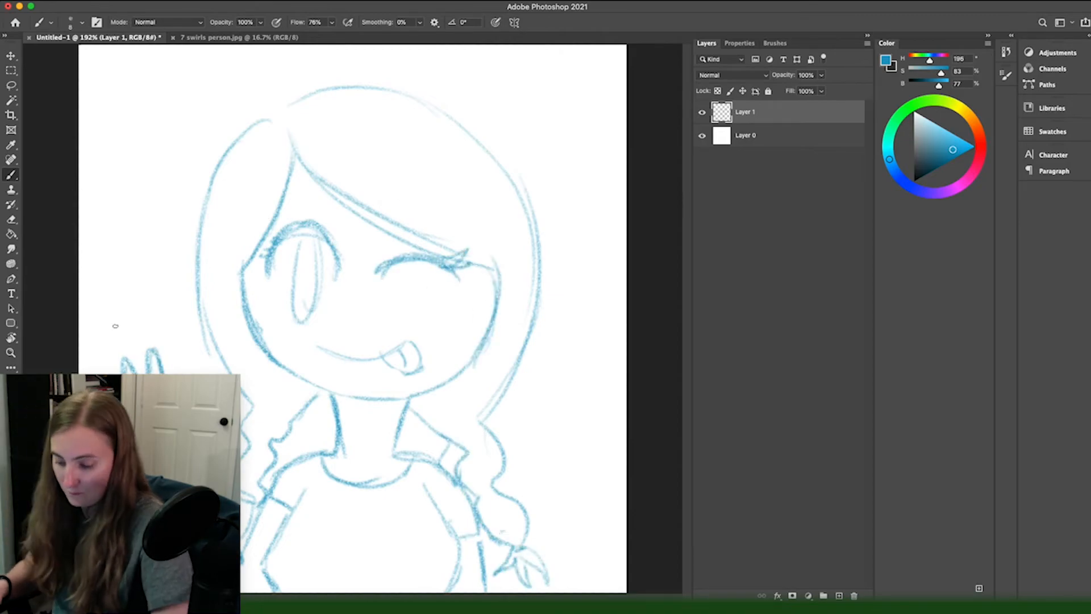
Step: Add a new layer above the girl sketch for the line art
{"action": "left_click", "coordinate": [840, 596]}
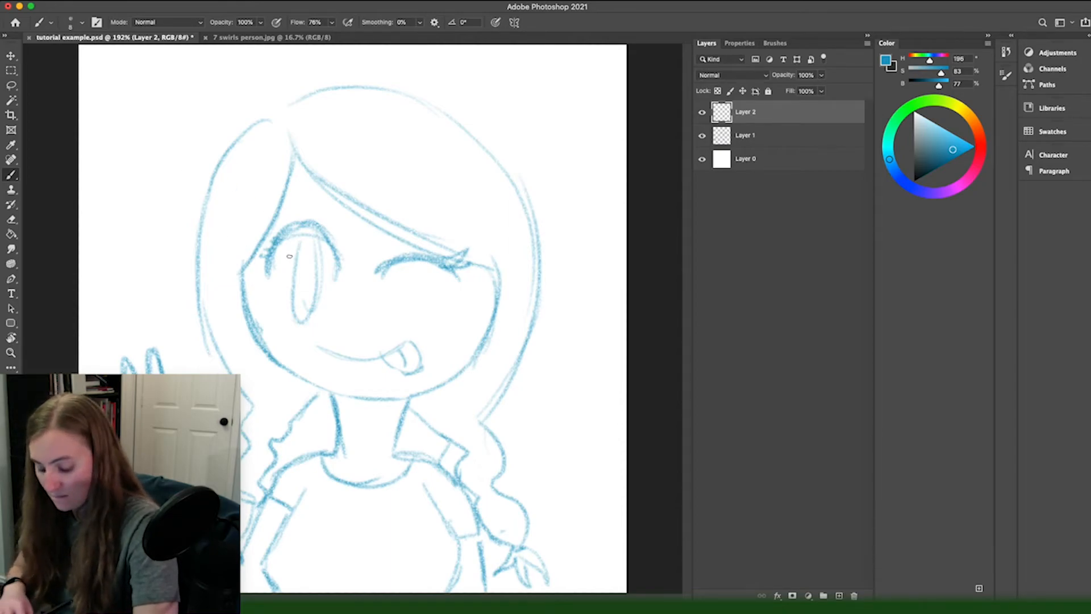
{"action": "mouse_move", "coordinate": [323, 200]}
{"action": "left_mouse_down"}
{"action": "mouse_move", "coordinate": [277, 198]}
{"action": "mouse_move", "coordinate": [328, 200]}
{"action": "left_mouse_up"}
{"action": "key", "text": "super+z"}
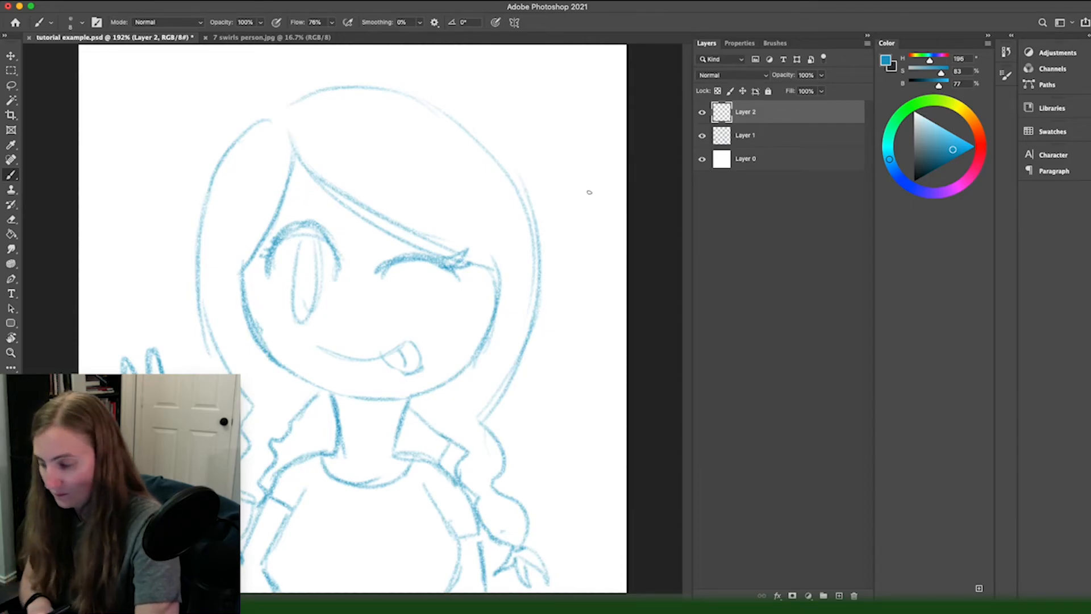
Step: Set the foreground colour to black and choose the Kyle's Manga - Edge brush at 8 px
{"action": "left_click_drag", "start_coordinate": [923, 172], "coordinate": [905, 175]}
{"action": "left_click", "coordinate": [775, 45]}
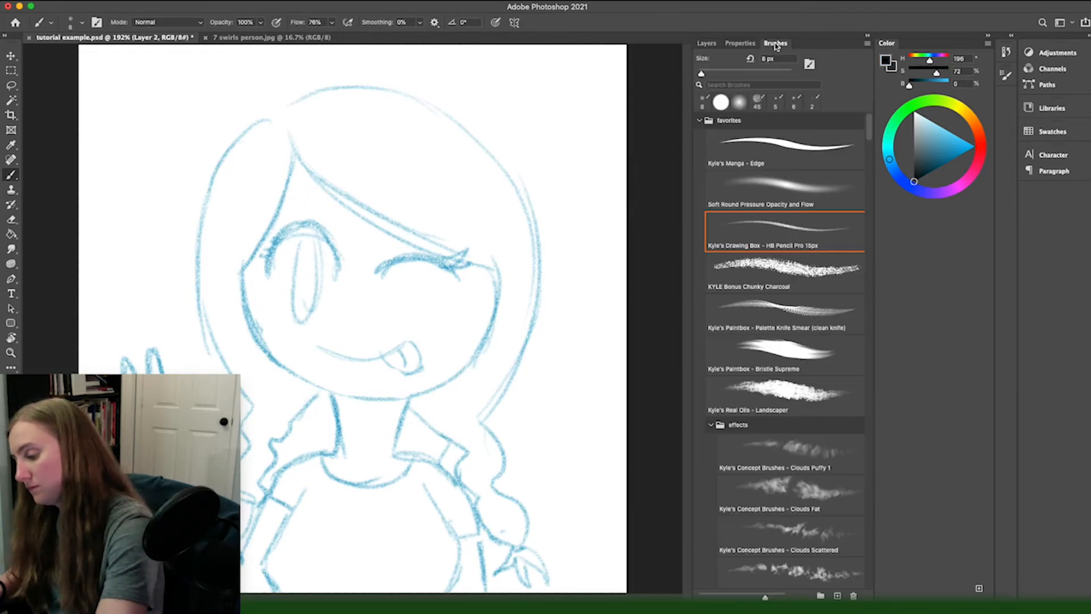
{"action": "left_click", "coordinate": [740, 148]}
{"action": "key", "text": "bracketleft"}
{"action": "key", "text": "bracketleft"}
{"action": "key", "text": "bracketleft"}
{"action": "key", "text": "bracketleft"}
{"action": "key", "text": "bracketleft"}
{"action": "scroll", "coordinate": [291, 222], "scroll_direction": "up", "scroll_amount": 4}
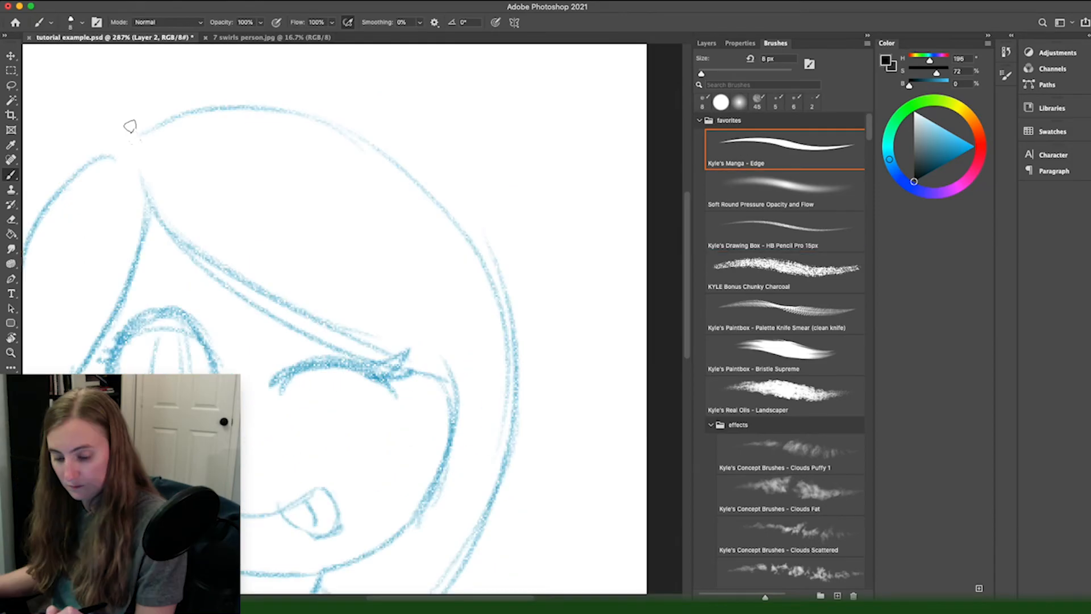
Step: Try inking the top of the hair, undo the stroke and set the brush smoothing to 30%
{"action": "left_click_drag", "start_coordinate": [136, 136], "coordinate": [418, 178]}
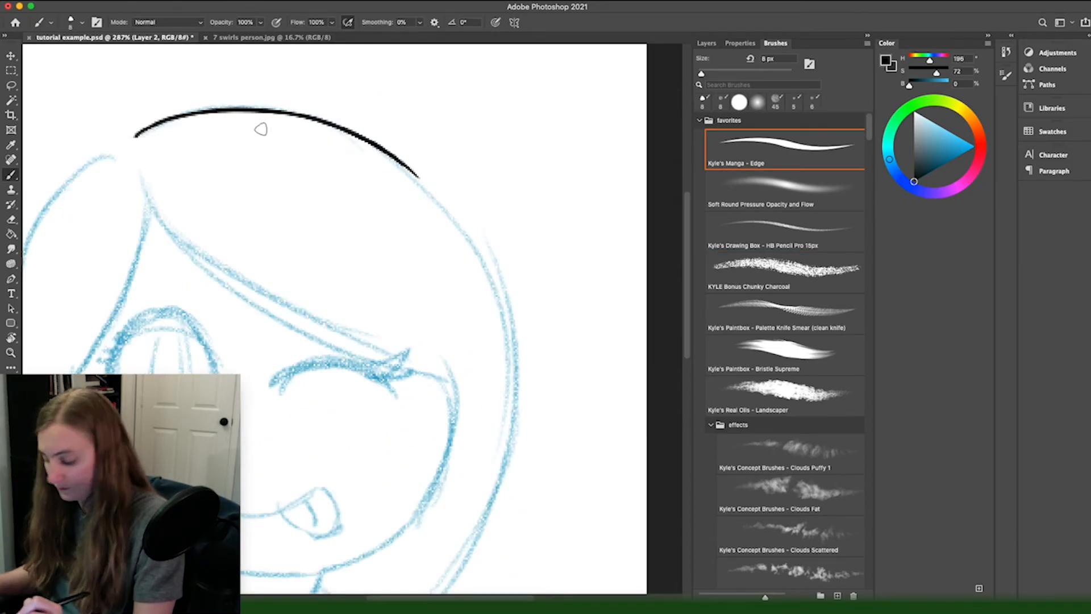
{"action": "key", "text": "ctrl+z"}
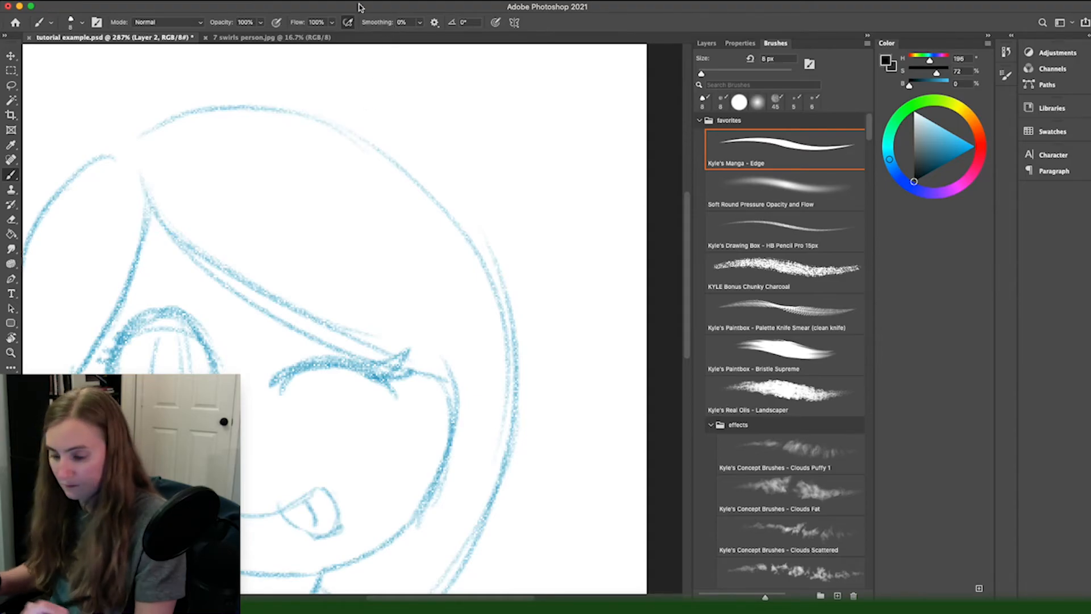
{"action": "left_click", "coordinate": [412, 22]}
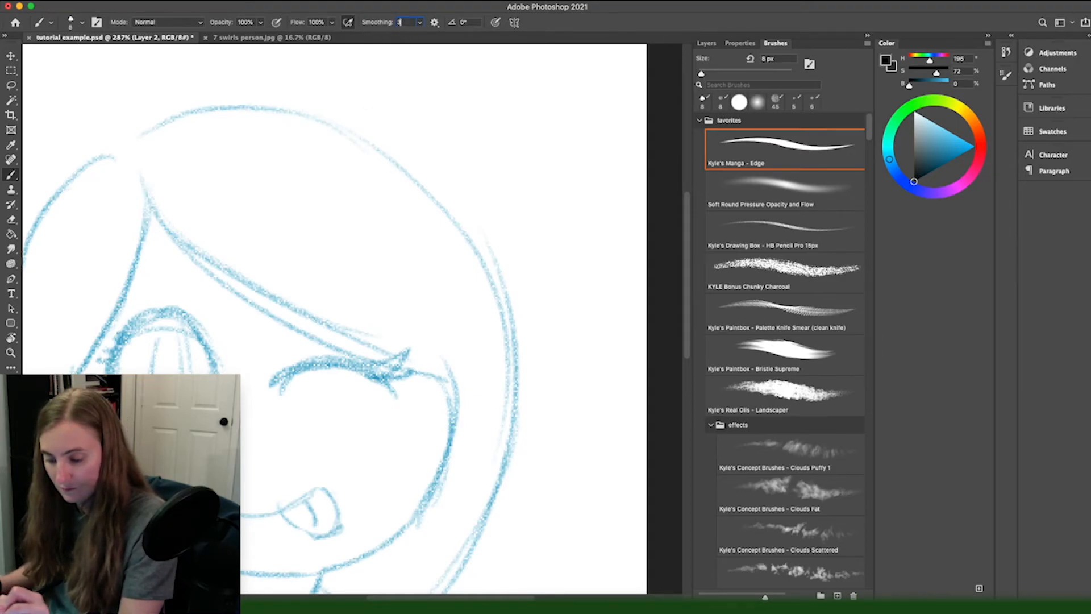
{"action": "mouse_move", "coordinate": [128, 143]}
{"action": "left_mouse_down"}
{"action": "mouse_move", "coordinate": [161, 127]}
{"action": "mouse_move", "coordinate": [510, 432]}
{"action": "left_mouse_up"}
{"action": "left_click_drag", "start_coordinate": [315, 361], "coordinate": [272, 394]}
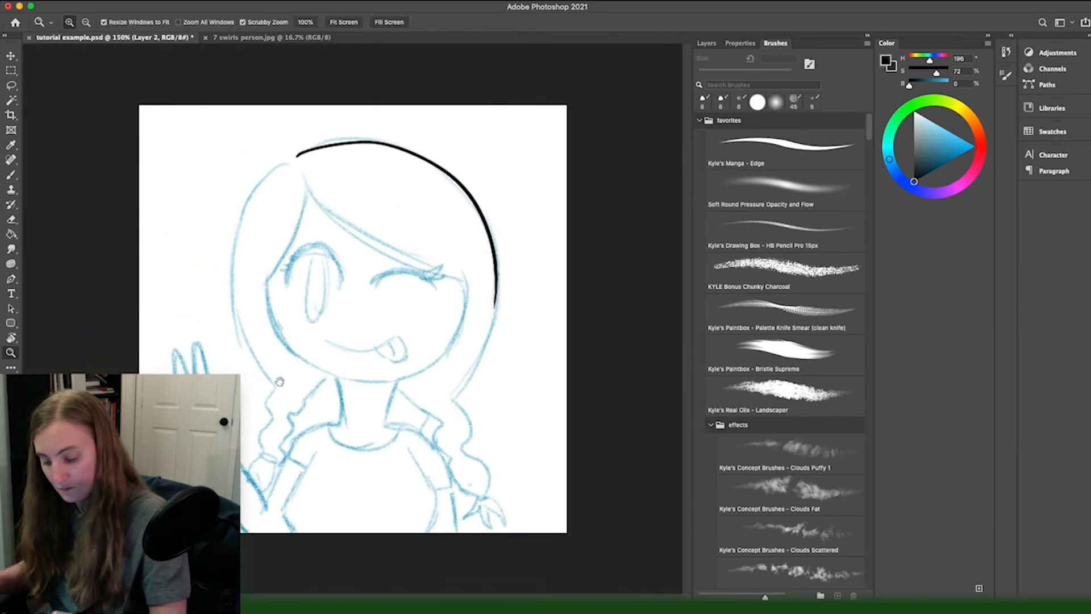
{"action": "mouse_move", "coordinate": [387, 322]}
{"action": "left_mouse_down"}
{"action": "mouse_move", "coordinate": [419, 312]}
{"action": "mouse_move", "coordinate": [407, 292]}
{"action": "left_mouse_up"}
{"action": "key", "text": "ctrl+z"}
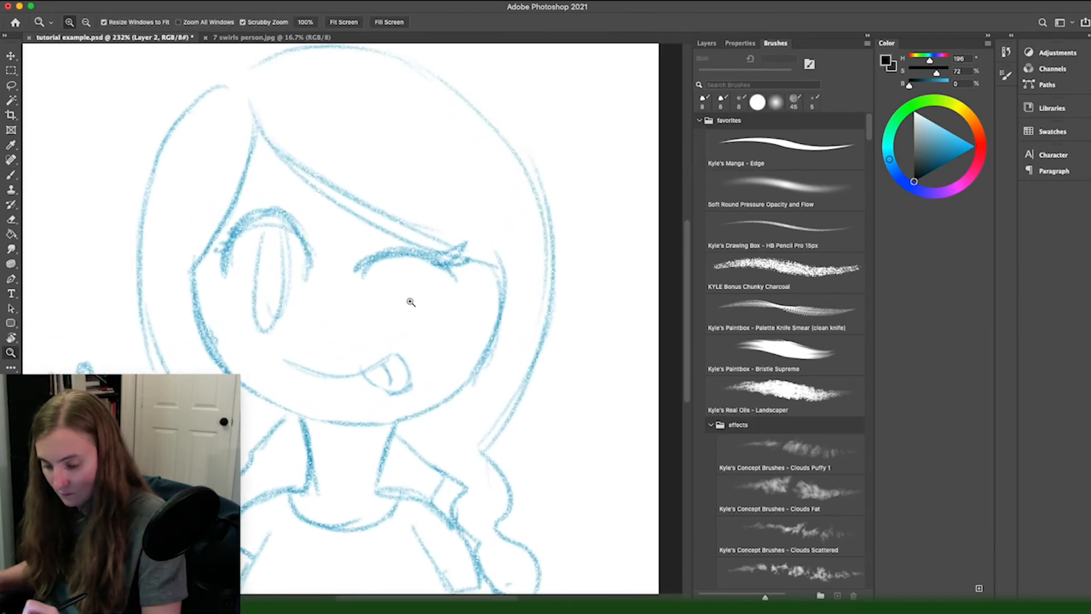
{"action": "mouse_move", "coordinate": [241, 82]}
{"action": "left_mouse_down"}
{"action": "mouse_move", "coordinate": [273, 59]}
{"action": "mouse_move", "coordinate": [345, 58]}
{"action": "left_mouse_up"}
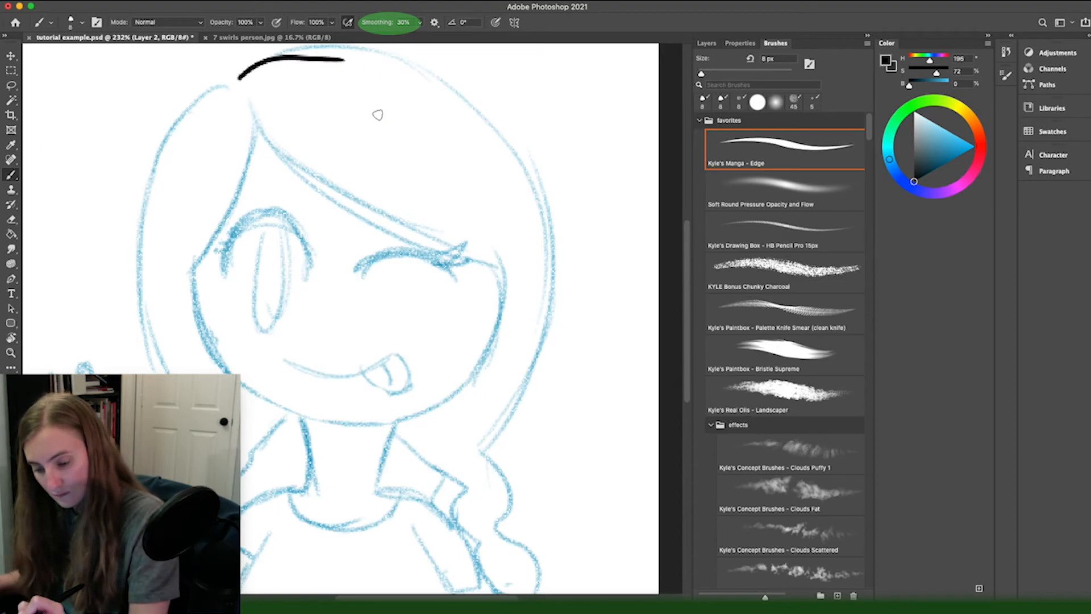
{"action": "key", "text": "cmd+z"}
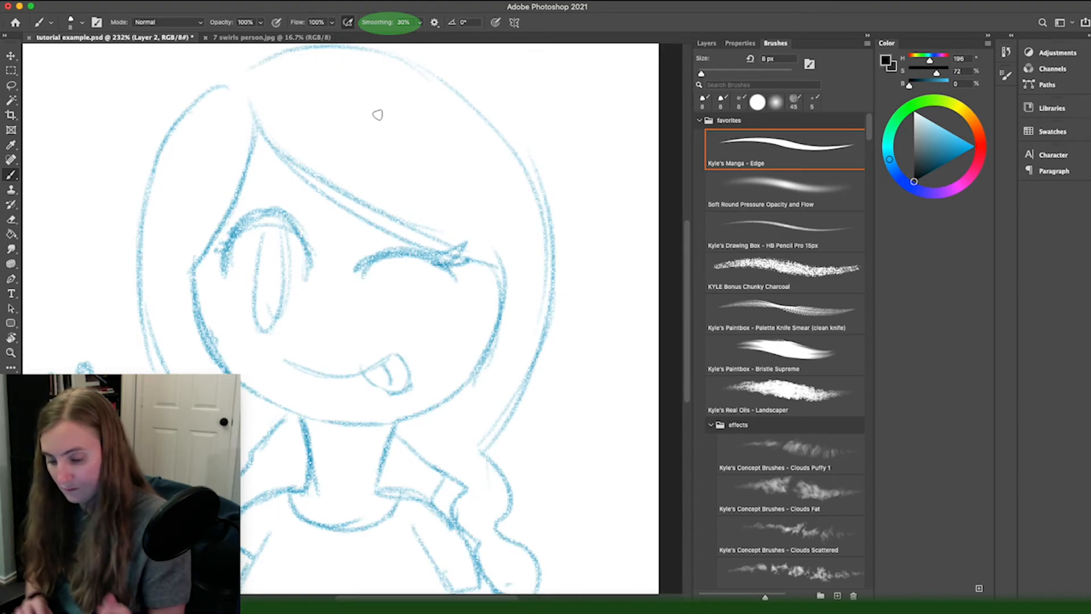
Step: Ink the outer hair contour from the parting around the winking side down to the start of the braid
{"action": "scroll", "coordinate": [378, 115], "scroll_direction": "up", "scroll_amount": 3}
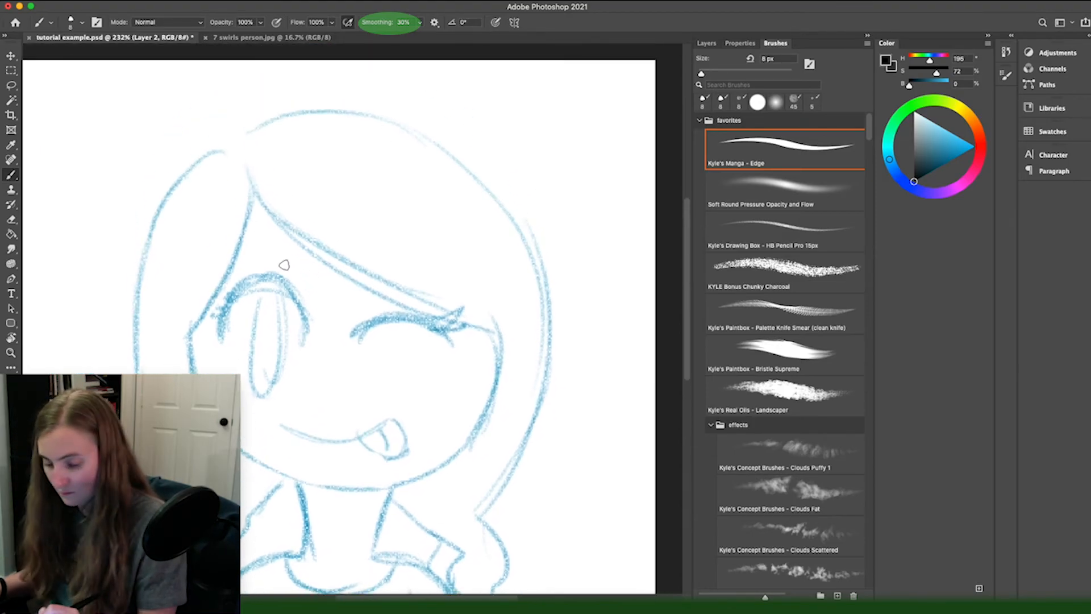
{"action": "mouse_move", "coordinate": [237, 144]}
{"action": "left_mouse_down"}
{"action": "mouse_move", "coordinate": [356, 112]}
{"action": "mouse_move", "coordinate": [466, 532]}
{"action": "left_mouse_up"}
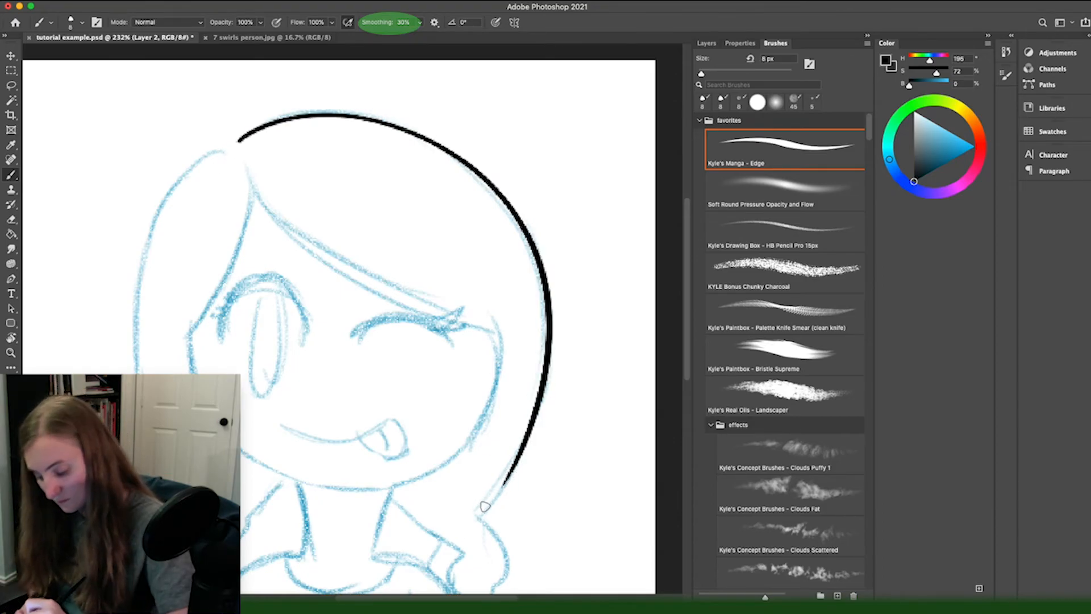
{"action": "left_click_drag", "start_coordinate": [506, 476], "coordinate": [475, 522]}
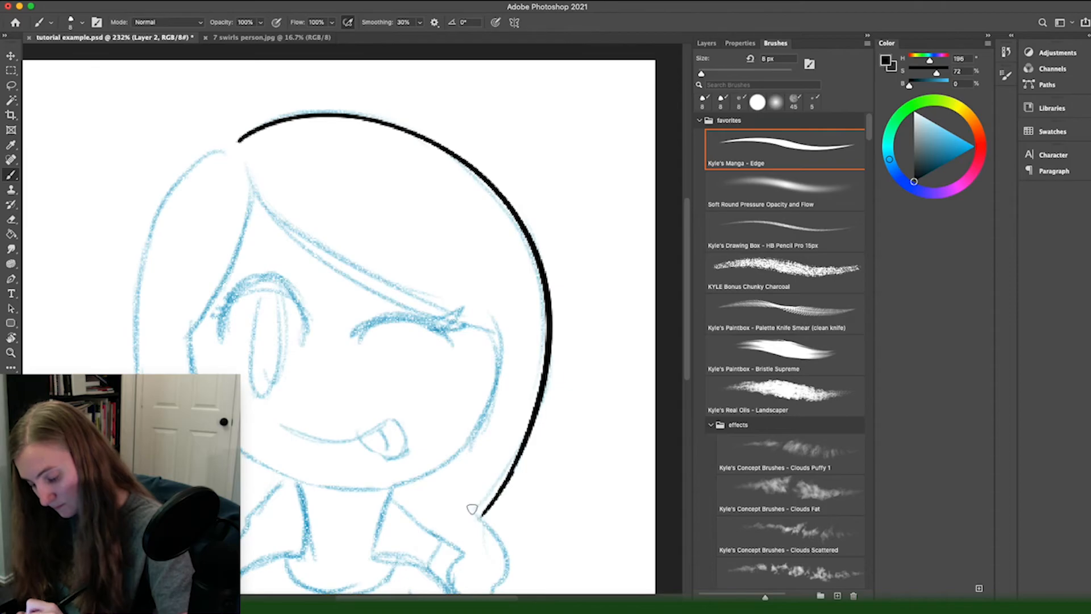
Step: Ink the braid on the winking side with its overlapping strands, down to the tied end and loose tail
{"action": "scroll", "coordinate": [440, 526], "scroll_direction": "down", "scroll_amount": 5}
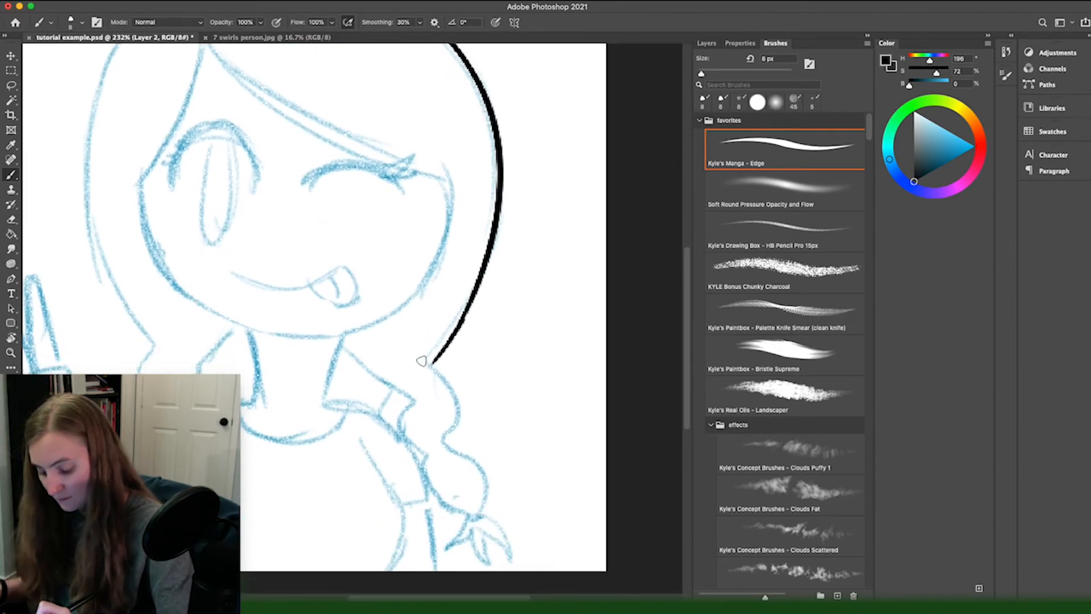
{"action": "left_click_drag", "start_coordinate": [433, 348], "coordinate": [441, 454]}
{"action": "left_click_drag", "start_coordinate": [416, 373], "coordinate": [416, 395]}
{"action": "left_click_drag", "start_coordinate": [342, 341], "coordinate": [413, 400]}
{"action": "left_click_drag", "start_coordinate": [448, 440], "coordinate": [482, 509]}
{"action": "left_click_drag", "start_coordinate": [414, 402], "coordinate": [430, 454]}
{"action": "mouse_move", "coordinate": [423, 454]}
{"action": "left_mouse_down"}
{"action": "mouse_move", "coordinate": [468, 516]}
{"action": "mouse_move", "coordinate": [466, 547]}
{"action": "left_mouse_up"}
{"action": "left_click_drag", "start_coordinate": [444, 496], "coordinate": [430, 406]}
{"action": "left_click_drag", "start_coordinate": [453, 448], "coordinate": [452, 459]}
{"action": "left_click_drag", "start_coordinate": [458, 426], "coordinate": [477, 462]}
{"action": "left_click_drag", "start_coordinate": [471, 422], "coordinate": [497, 458]}
Step: Ink both edges of the fringe and the face contour, tidying the lines with the Eraser
{"action": "scroll", "coordinate": [460, 443], "scroll_direction": "up", "scroll_amount": 4}
{"action": "key", "text": "e"}
{"action": "scroll", "coordinate": [462, 434], "scroll_direction": "up", "scroll_amount": 3}
{"action": "key", "text": "b"}
{"action": "scroll", "coordinate": [463, 434], "scroll_direction": "up", "scroll_amount": 10}
{"action": "left_click_drag", "start_coordinate": [139, 110], "coordinate": [597, 387]}
{"action": "mouse_move", "coordinate": [587, 126]}
{"action": "left_mouse_down"}
{"action": "mouse_move", "coordinate": [516, 322]}
{"action": "mouse_move", "coordinate": [85, 116]}
{"action": "left_mouse_up"}
{"action": "left_click_drag", "start_coordinate": [426, 121], "coordinate": [292, 378]}
{"action": "key", "text": "e"}
{"action": "key", "text": "b"}
Step: Ink the outer hair and the braid on the open-eye side, including its hair tie and rounded end
{"action": "left_click_drag", "start_coordinate": [377, 67], "coordinate": [264, 534]}
{"action": "mouse_move", "coordinate": [179, 482]}
{"action": "left_mouse_down"}
{"action": "mouse_move", "coordinate": [162, 270]}
{"action": "mouse_move", "coordinate": [194, 123]}
{"action": "left_mouse_up"}
{"action": "left_click_drag", "start_coordinate": [276, 166], "coordinate": [362, 294]}
{"action": "left_click_drag", "start_coordinate": [486, 255], "coordinate": [424, 318]}
{"action": "left_click_drag", "start_coordinate": [438, 311], "coordinate": [380, 361]}
{"action": "mouse_move", "coordinate": [354, 287]}
{"action": "left_mouse_down"}
{"action": "mouse_move", "coordinate": [351, 389]}
{"action": "mouse_move", "coordinate": [326, 451]}
{"action": "left_mouse_up"}
{"action": "left_click_drag", "start_coordinate": [394, 357], "coordinate": [363, 438]}
{"action": "left_click_drag", "start_coordinate": [349, 272], "coordinate": [314, 301]}
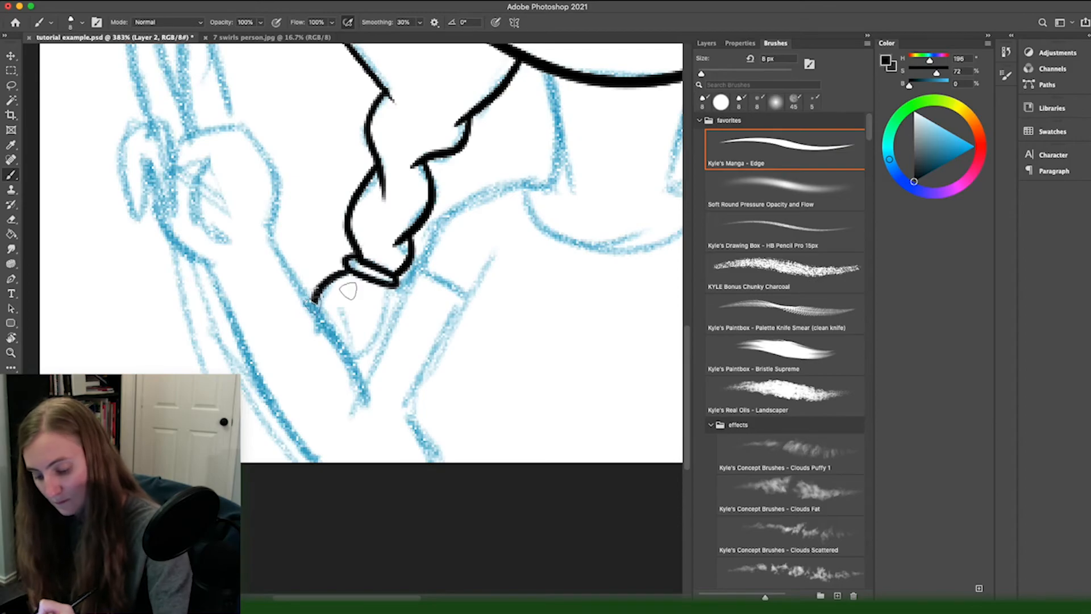
{"action": "left_click_drag", "start_coordinate": [392, 289], "coordinate": [346, 357]}
Step: Ink the neck, shoulder and sleeve on the winking side, and switch to the Eraser for clean-up
{"action": "left_click_drag", "start_coordinate": [557, 227], "coordinate": [262, 328]}
{"action": "left_click_drag", "start_coordinate": [415, 173], "coordinate": [387, 281]}
{"action": "left_click_drag", "start_coordinate": [387, 282], "coordinate": [519, 353]}
{"action": "left_click_drag", "start_coordinate": [482, 411], "coordinate": [448, 271]}
{"action": "left_click_drag", "start_coordinate": [520, 325], "coordinate": [531, 420]}
{"action": "key", "text": "e"}
{"action": "left_click_drag", "start_coordinate": [249, 347], "coordinate": [517, 361]}
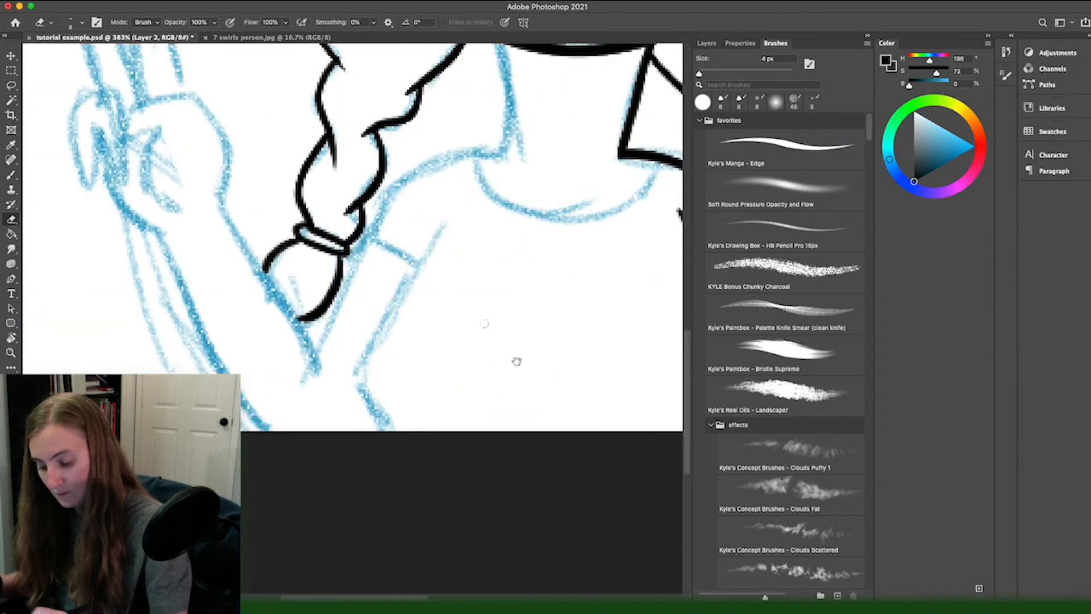
Step: Ink the remaining neck and neckline, and the shoulder, sleeve, upper arm and torso on the open-eye side
{"action": "key", "text": "b"}
{"action": "left_click_drag", "start_coordinate": [447, 223], "coordinate": [393, 429]}
{"action": "left_click_drag", "start_coordinate": [469, 242], "coordinate": [407, 390]}
{"action": "mouse_move", "coordinate": [440, 196]}
{"action": "left_mouse_down"}
{"action": "mouse_move", "coordinate": [446, 307]}
{"action": "mouse_move", "coordinate": [278, 435]}
{"action": "left_mouse_up"}
{"action": "left_click_drag", "start_coordinate": [410, 313], "coordinate": [587, 315]}
{"action": "left_click_drag", "start_coordinate": [455, 427], "coordinate": [462, 206]}
{"action": "left_click_drag", "start_coordinate": [291, 213], "coordinate": [258, 297]}
Step: Ink the raised hand with its two extended fingers, folded fingers and thumb, and the forearm below it
{"action": "left_click_drag", "start_coordinate": [150, 239], "coordinate": [267, 374]}
{"action": "mouse_move", "coordinate": [275, 258]}
{"action": "left_mouse_down"}
{"action": "mouse_move", "coordinate": [384, 446]}
{"action": "mouse_move", "coordinate": [253, 156]}
{"action": "left_mouse_up"}
{"action": "mouse_move", "coordinate": [253, 156]}
{"action": "left_mouse_down"}
{"action": "mouse_move", "coordinate": [200, 167]}
{"action": "mouse_move", "coordinate": [189, 218]}
{"action": "left_mouse_up"}
{"action": "left_click_drag", "start_coordinate": [210, 191], "coordinate": [222, 269]}
{"action": "left_click_drag", "start_coordinate": [219, 250], "coordinate": [309, 311]}
{"action": "left_click_drag", "start_coordinate": [332, 215], "coordinate": [293, 208]}
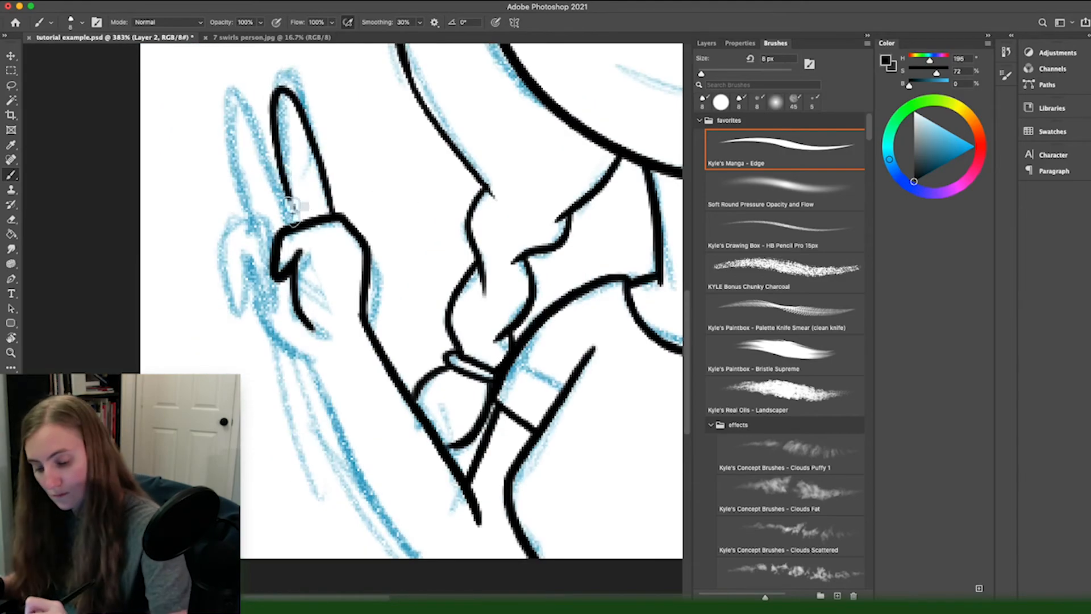
{"action": "left_click_drag", "start_coordinate": [243, 232], "coordinate": [249, 298]}
{"action": "left_click_drag", "start_coordinate": [352, 398], "coordinate": [327, 290]}
{"action": "left_click_drag", "start_coordinate": [235, 214], "coordinate": [397, 450]}
Step: Ink the smiling mouth with its tongue, the open eye with its lashes, and the curved winking eye
{"action": "left_click_drag", "start_coordinate": [472, 142], "coordinate": [325, 448]}
{"action": "left_click_drag", "start_coordinate": [512, 256], "coordinate": [337, 357]}
{"action": "left_click_drag", "start_coordinate": [273, 363], "coordinate": [466, 351]}
{"action": "left_click_drag", "start_coordinate": [278, 344], "coordinate": [263, 374]}
{"action": "mouse_move", "coordinate": [398, 392]}
{"action": "left_mouse_down"}
{"action": "mouse_move", "coordinate": [472, 360]}
{"action": "mouse_move", "coordinate": [439, 407]}
{"action": "left_mouse_up"}
{"action": "left_click_drag", "start_coordinate": [169, 225], "coordinate": [316, 213]}
{"action": "left_click_drag", "start_coordinate": [227, 127], "coordinate": [276, 127]}
{"action": "left_click_drag", "start_coordinate": [392, 216], "coordinate": [549, 217]}
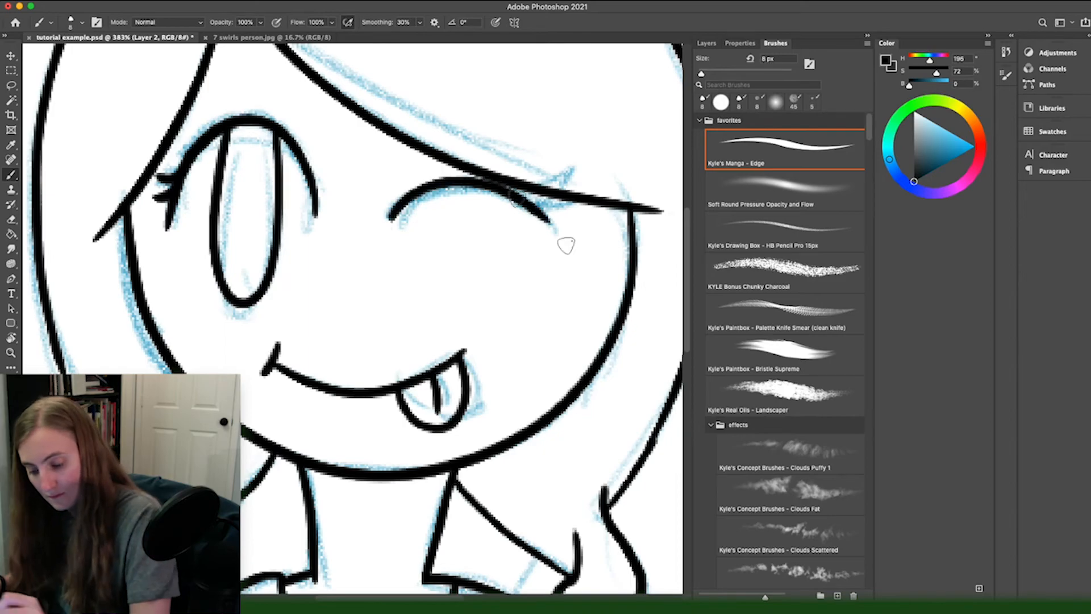
Step: Hide the sketch layer and select the hair areas of the line art with the Magic Wand
{"action": "key", "text": "z"}
{"action": "left_click_drag", "start_coordinate": [364, 332], "coordinate": [318, 332]}
{"action": "left_click", "coordinate": [707, 43]}
{"action": "left_click", "coordinate": [703, 136]}
{"action": "key", "text": "w"}
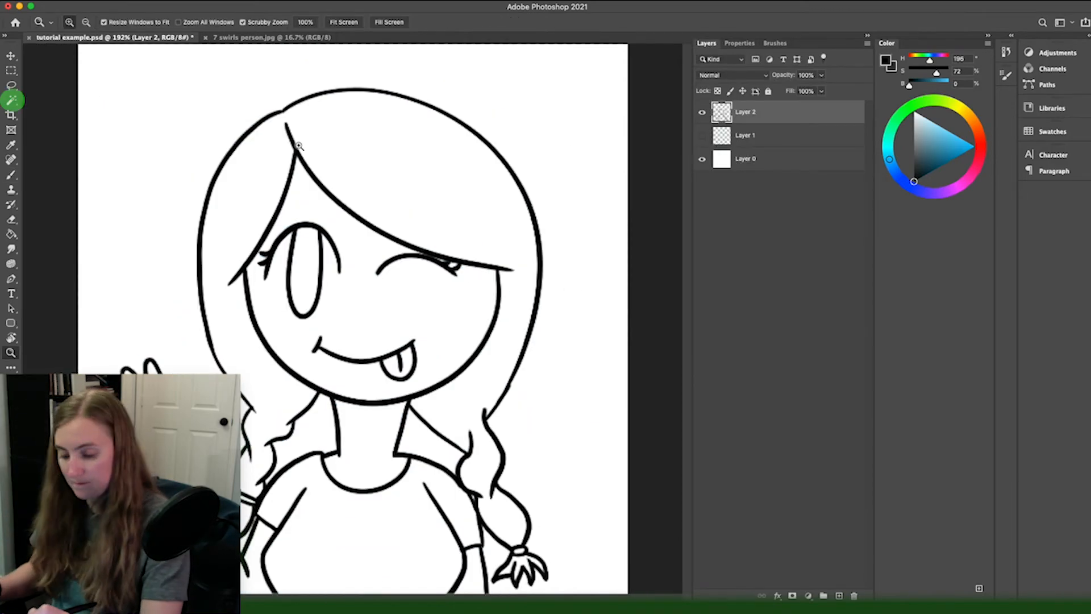
{"action": "left_click", "coordinate": [12, 102]}
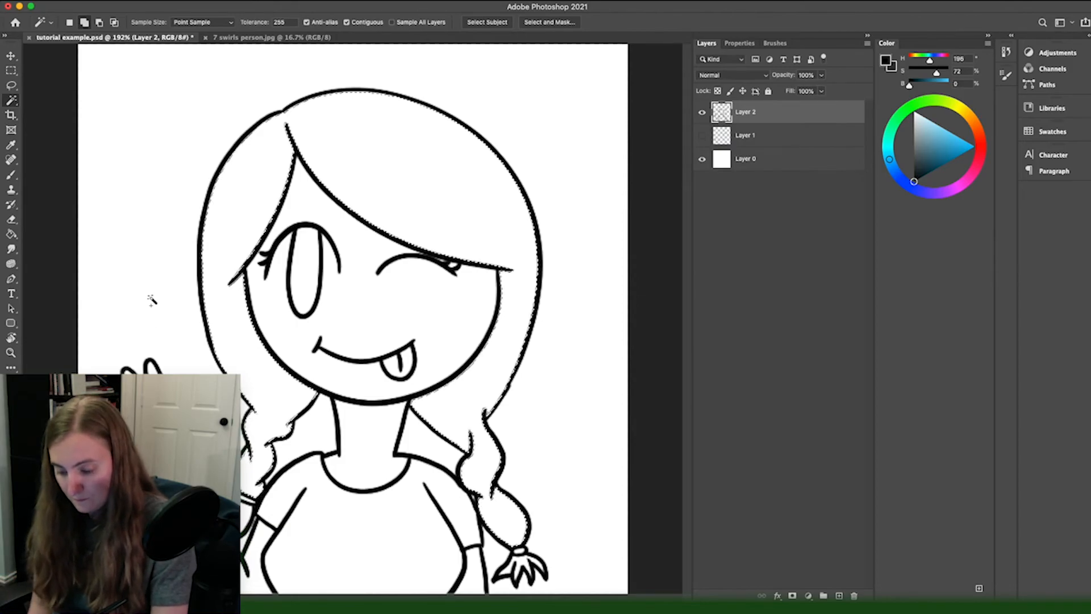
Step: Set the foreground colour to dark red (hue 340, saturation 100, brightness 60) and add a new layer beneath the line art
{"action": "left_click", "coordinate": [967, 113]}
{"action": "left_click", "coordinate": [951, 160]}
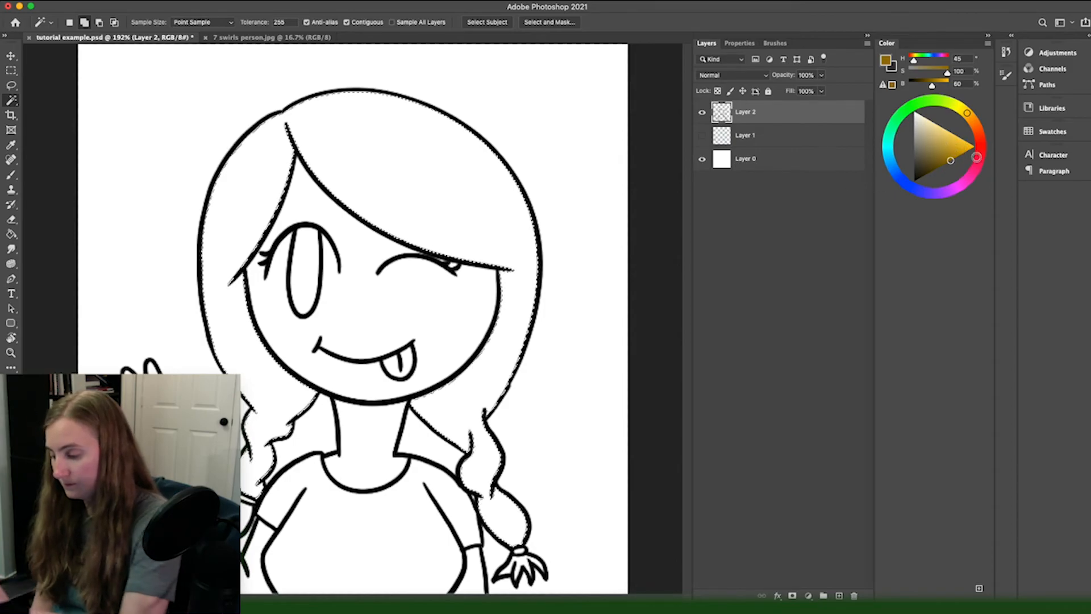
{"action": "left_click", "coordinate": [978, 163]}
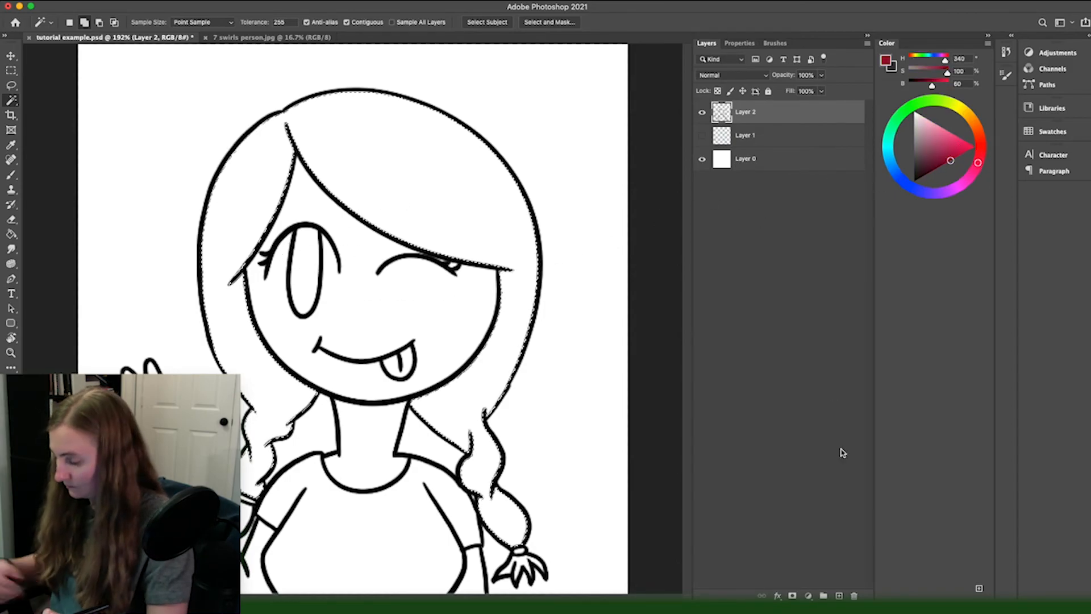
{"action": "left_click", "coordinate": [839, 595]}
{"action": "left_click_drag", "start_coordinate": [738, 113], "coordinate": [738, 143]}
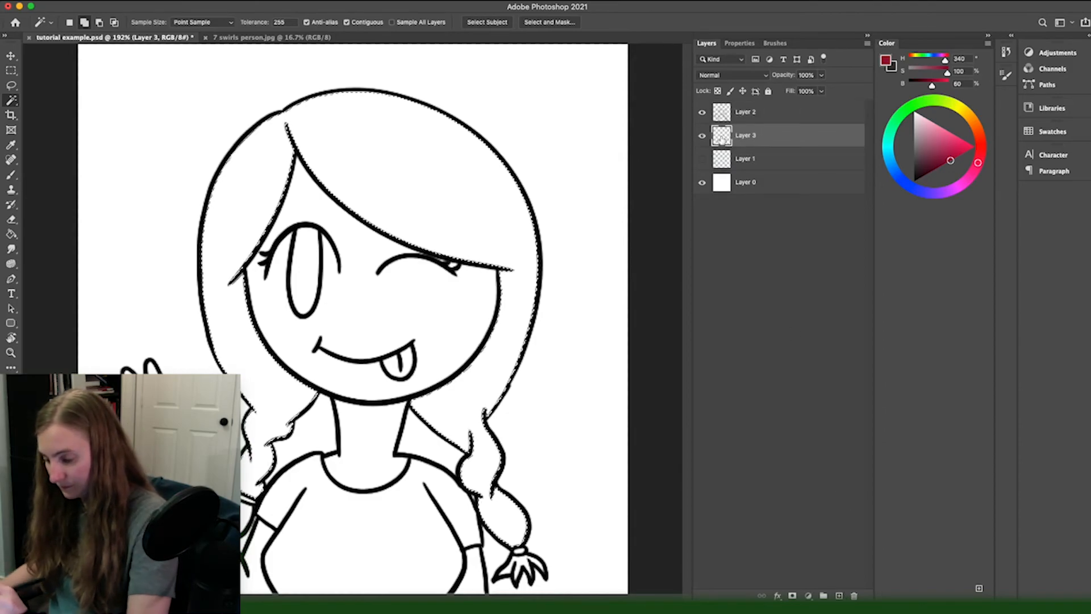
Step: Rename the hidden sketch layer "sketch", the new empty layer "base" and the line art layer "lines"
{"action": "double_click", "coordinate": [744, 158]}
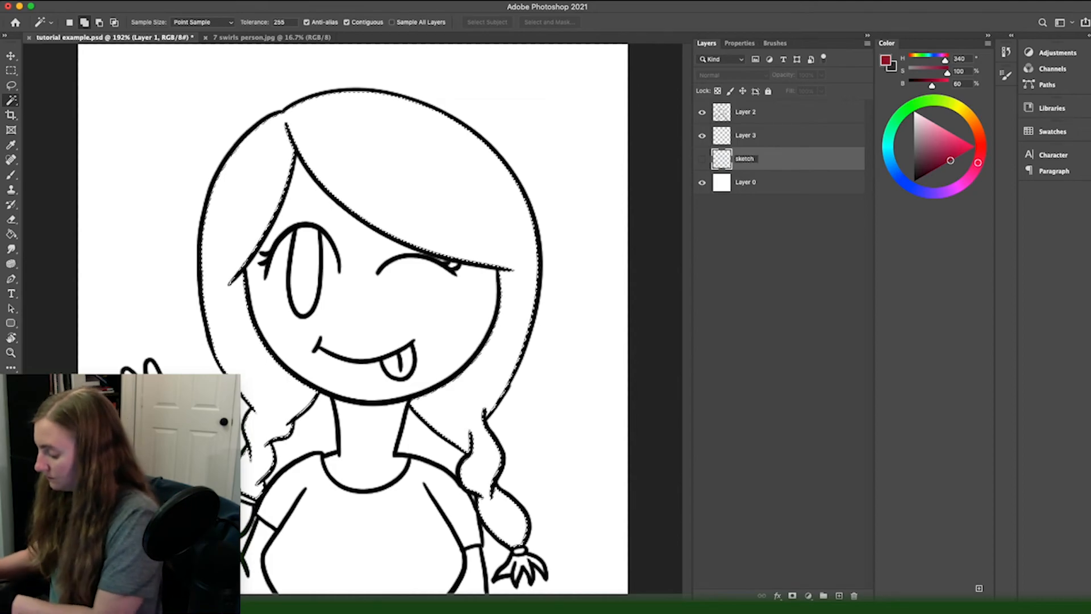
{"action": "key", "text": "Return"}
{"action": "double_click", "coordinate": [743, 135]}
{"action": "type", "text": "base"}
{"action": "key", "text": "Return"}
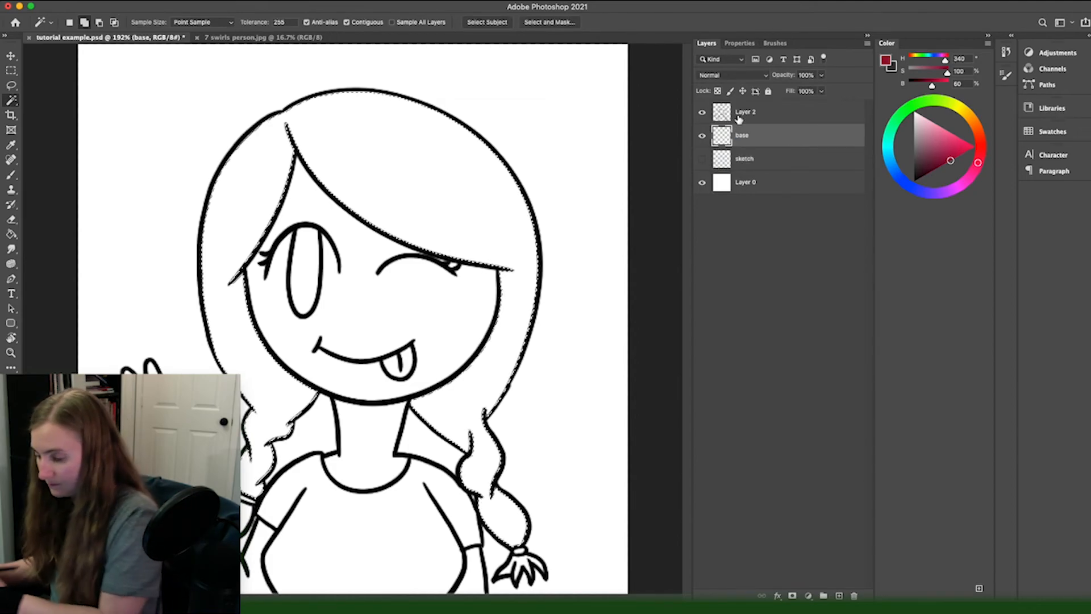
{"action": "double_click", "coordinate": [746, 119]}
{"action": "type", "text": "lines"}
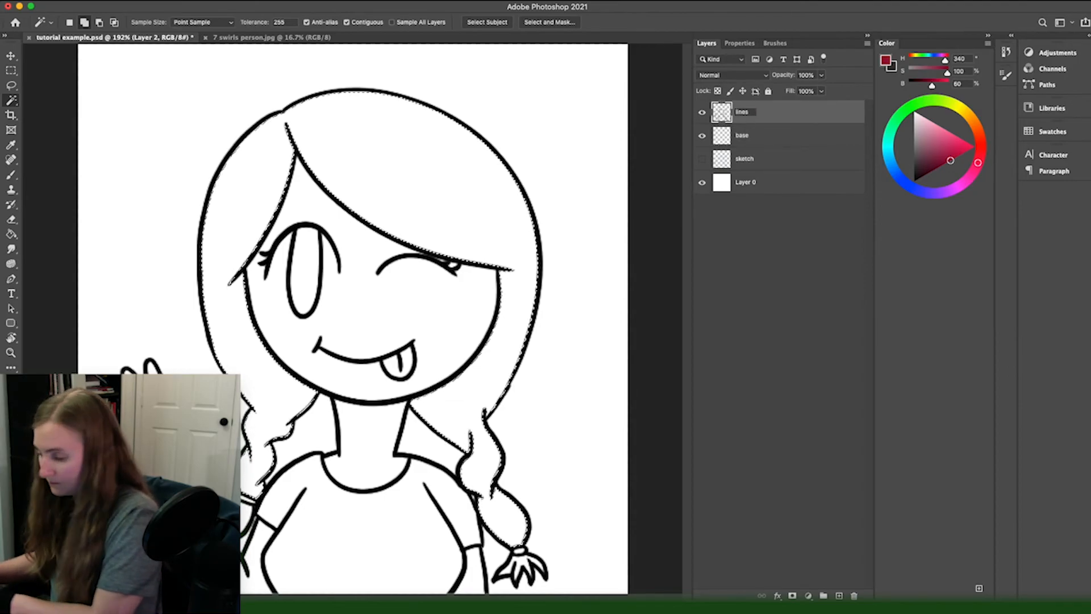
{"action": "key", "text": "Return"}
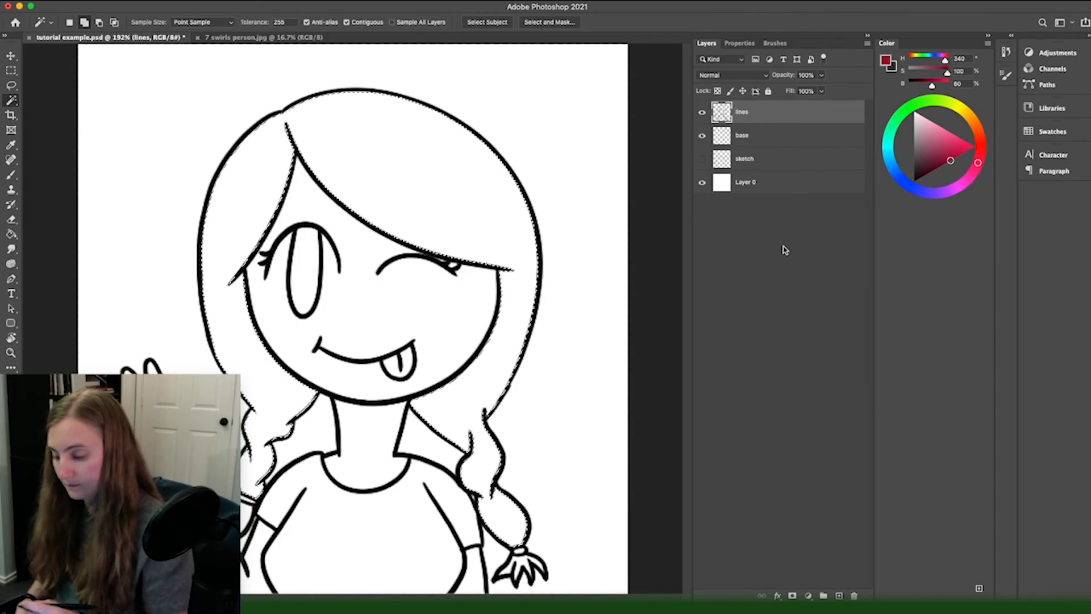
Step: Fill the hair dark red and the skin brown on the base layer with the Paint Bucket, and deselect
{"action": "left_click", "coordinate": [758, 136]}
{"action": "key", "text": "g"}
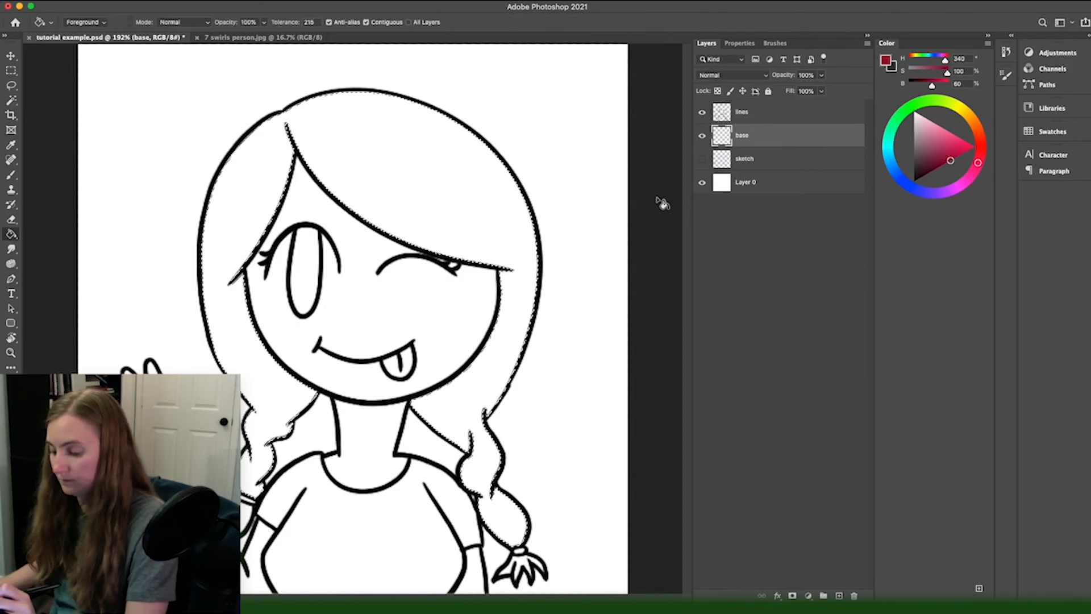
{"action": "key", "text": "ctrl+d"}
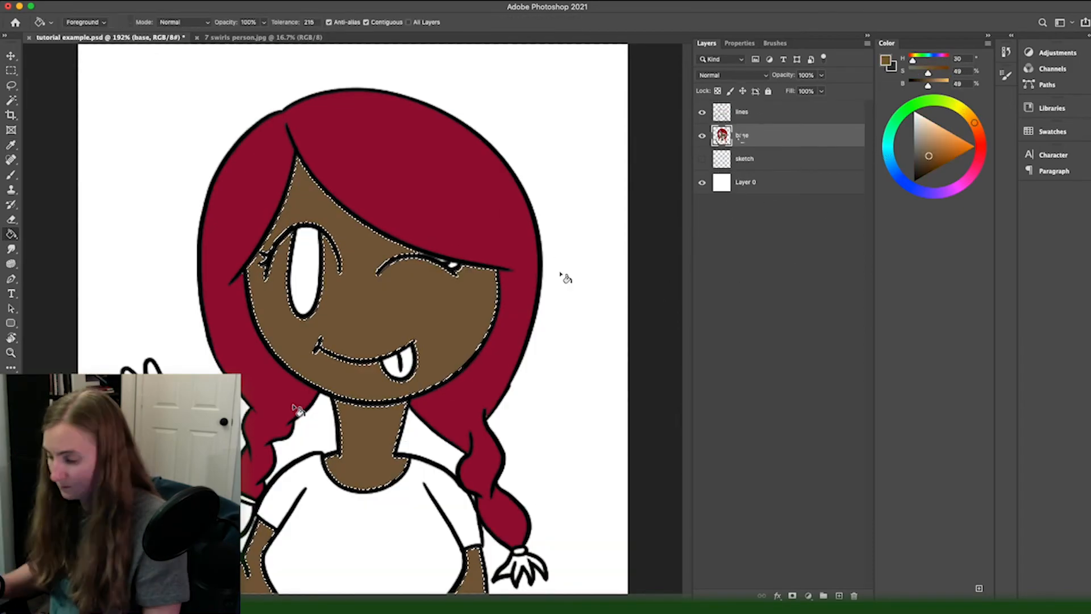
Step: Fill the open eye's iris with dark purple and the tongue with light pink
{"action": "key", "text": "w"}
{"action": "left_click", "coordinate": [305, 267]}
{"action": "left_click", "coordinate": [888, 141]}
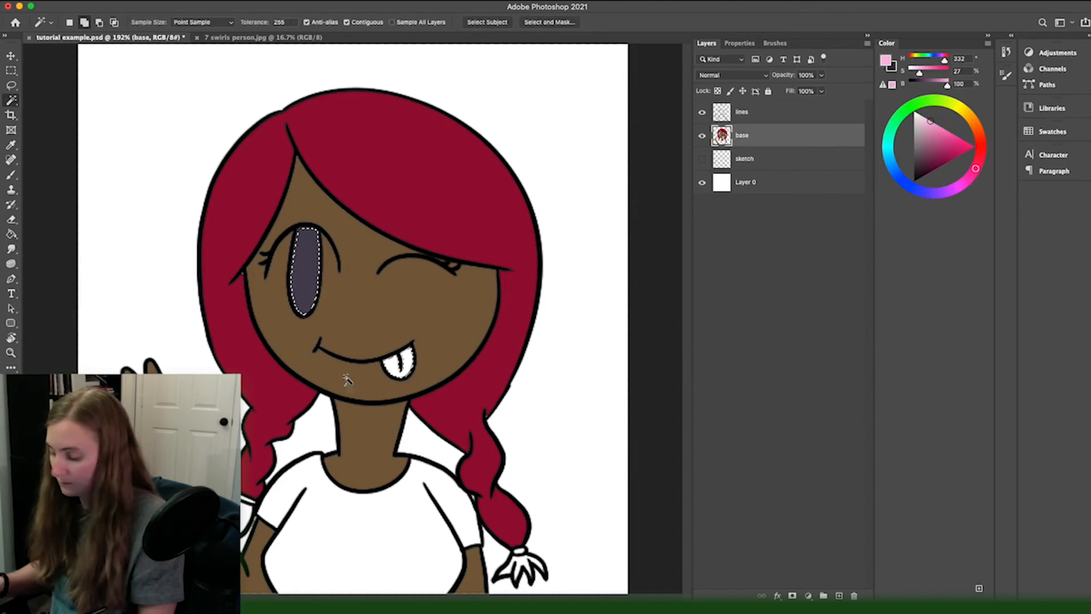
{"action": "key", "text": "g"}
{"action": "left_click", "coordinate": [398, 364]}
Step: Fill the braid's loose tail with the hair red and the shirt with teal on the base layer
{"action": "left_click", "coordinate": [748, 112]}
{"action": "key", "text": "w"}
{"action": "left_click", "coordinate": [748, 135]}
{"action": "key", "text": "g"}
{"action": "left_click", "coordinate": [521, 568]}
{"action": "left_click", "coordinate": [887, 146]}
{"action": "left_click", "coordinate": [940, 148]}
{"action": "left_click", "coordinate": [364, 540]}
Step: Select the hair tie from the lines layer and fill it black on the base layer
{"action": "left_click", "coordinate": [916, 179]}
{"action": "left_click", "coordinate": [748, 112]}
{"action": "key", "text": "w"}
{"action": "left_click", "coordinate": [748, 136]}
{"action": "key", "text": "g"}
{"action": "left_click", "coordinate": [520, 551]}
Step: Fill the background layer with dark teal (hue 180, saturation 25, brightness 29)
{"action": "left_click", "coordinate": [748, 183]}
{"action": "left_click", "coordinate": [594, 292]}
{"action": "key", "text": "b"}
{"action": "left_click", "coordinate": [357, 403], "text": "alt"}
{"action": "left_click", "coordinate": [398, 318], "text": "alt"}
{"action": "key", "text": "super+0"}
{"action": "left_click", "coordinate": [746, 183]}
{"action": "left_click", "coordinate": [602, 352], "text": "alt"}
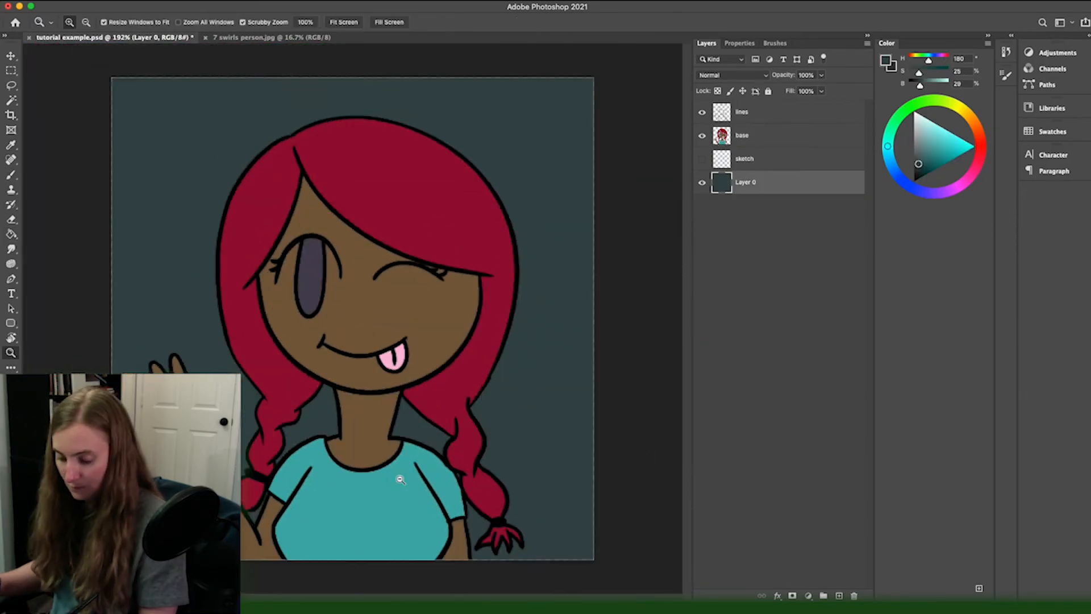
Step: Try several fill colours in the iris on the base layer, ending with muted dark red (hue 5, brightness 38), and save the document
{"action": "left_click", "coordinate": [743, 136]}
{"action": "key", "text": "w"}
{"action": "left_click", "coordinate": [316, 260]}
{"action": "key", "text": "g"}
{"action": "left_click", "coordinate": [946, 164]}
{"action": "left_click", "coordinate": [888, 147]}
{"action": "left_click", "coordinate": [316, 258]}
{"action": "key", "text": "super+d"}
{"action": "left_click", "coordinate": [981, 142]}
{"action": "left_click", "coordinate": [315, 273]}
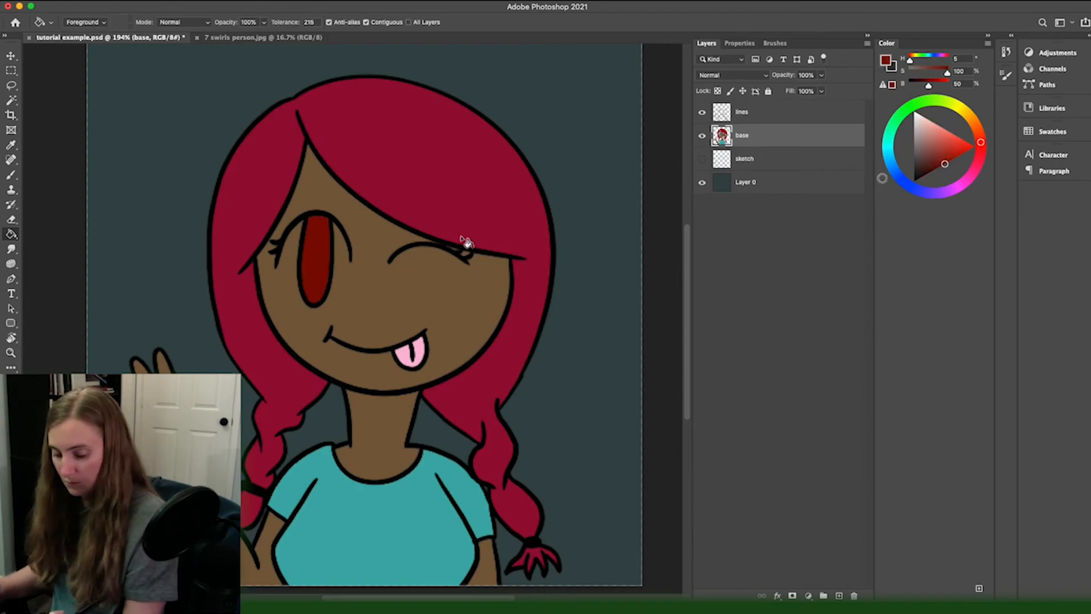
{"action": "left_click", "coordinate": [927, 163]}
{"action": "left_click", "coordinate": [316, 270]}
{"action": "key", "text": "super+s"}
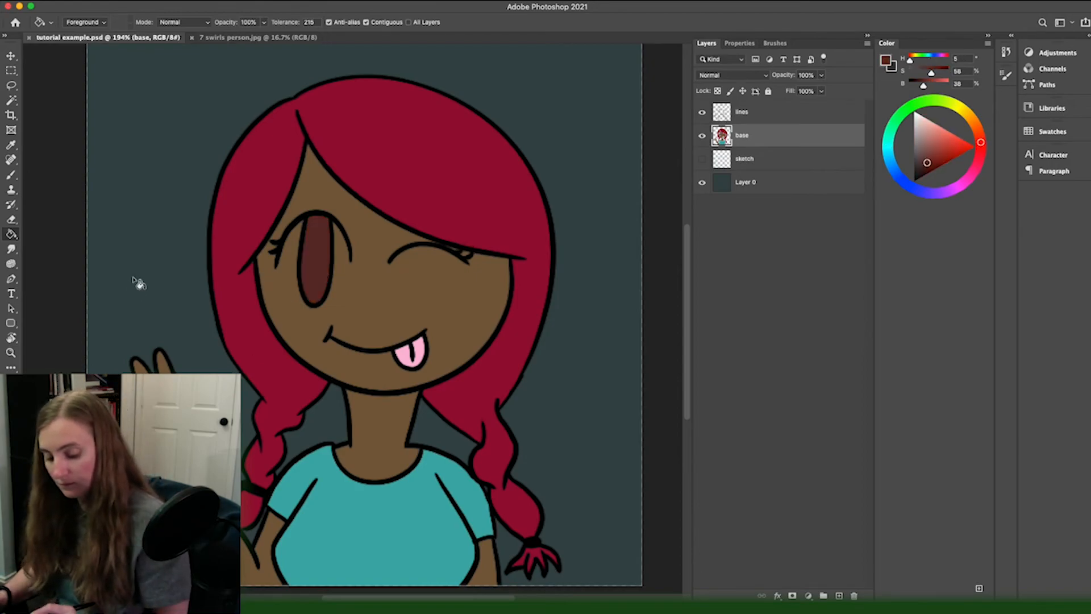
Step: Add a new layer above the base layer and clip it to the base with a clipping mask
{"action": "left_click", "coordinate": [839, 595]}
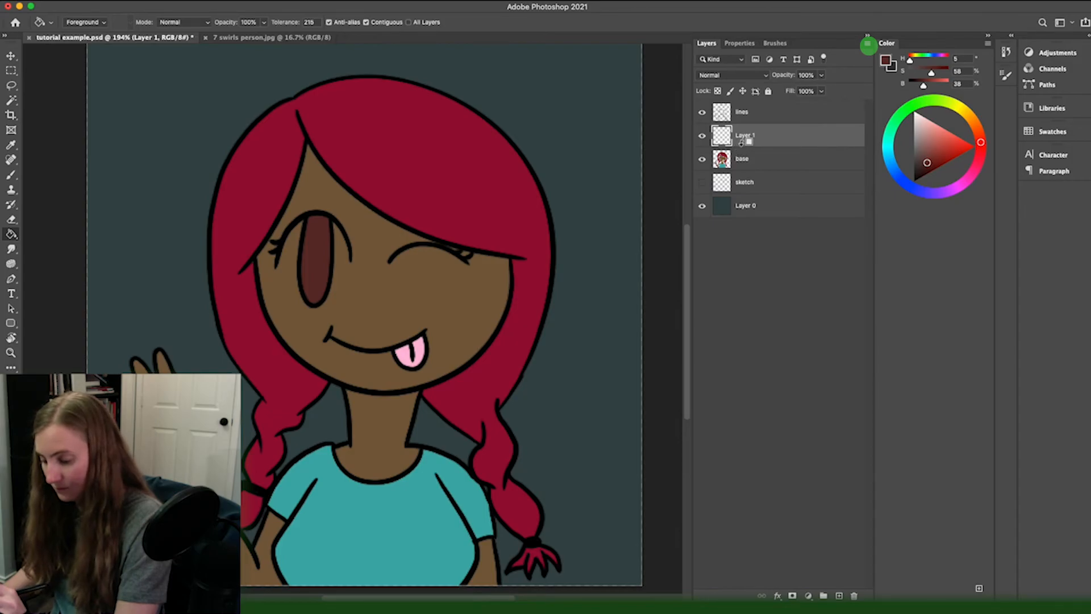
{"action": "left_click", "coordinate": [868, 45]}
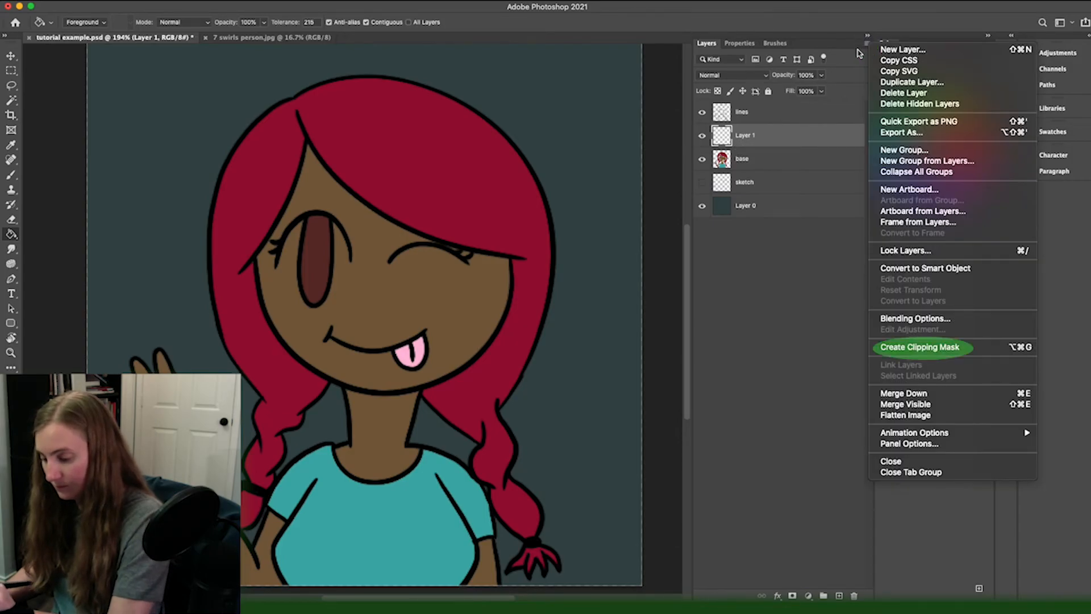
{"action": "left_click", "coordinate": [889, 348]}
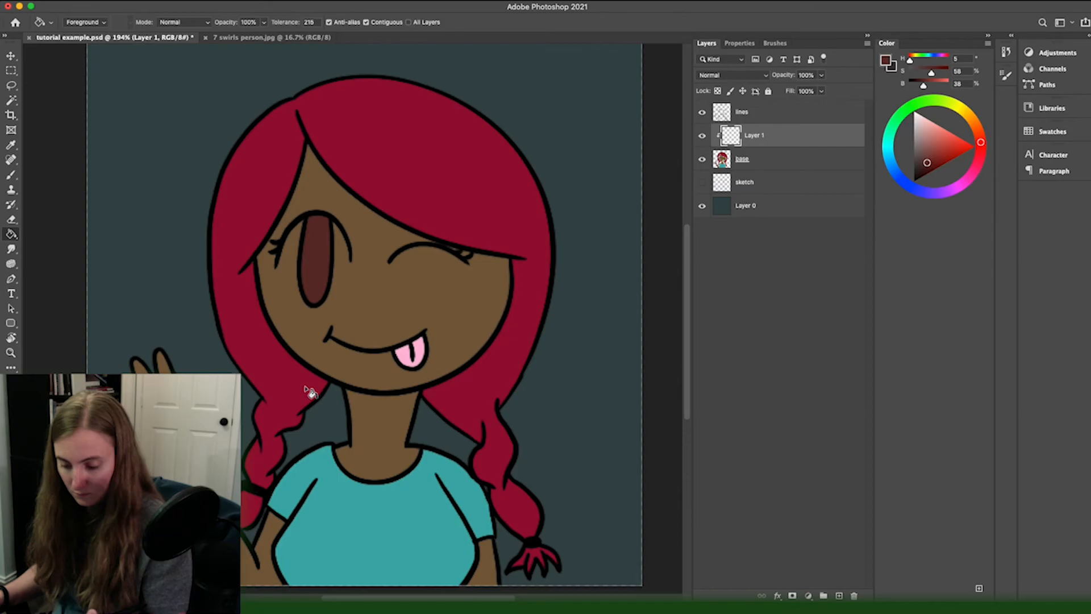
Step: Sample the hair red, darken it to hue 340, saturation 100, brightness 42, and set up a 25 px brush
{"action": "key", "text": "i"}
{"action": "left_click", "coordinate": [461, 194]}
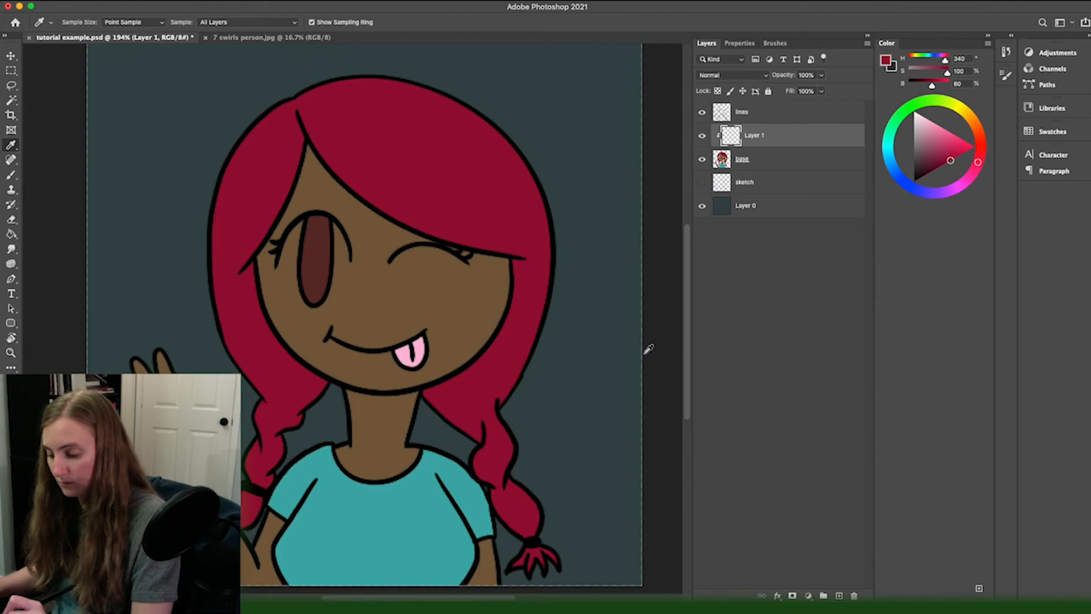
{"action": "left_click_drag", "start_coordinate": [938, 155], "coordinate": [935, 155]}
{"action": "left_click", "coordinate": [439, 162]}
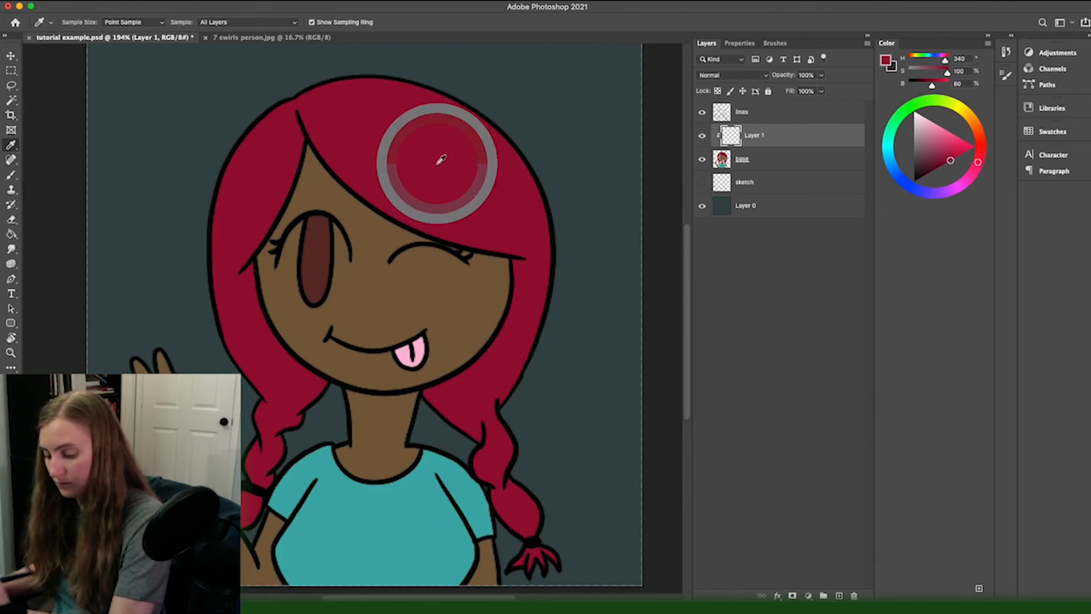
{"action": "key", "text": "b"}
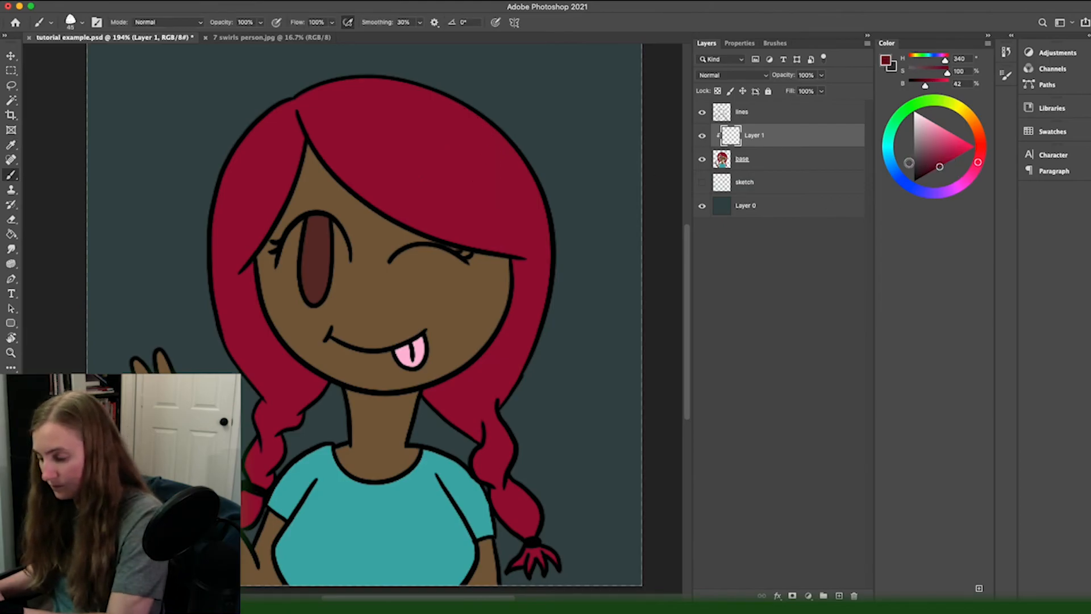
{"action": "key", "text": "bracketleft"}
{"action": "key", "text": "bracketleft"}
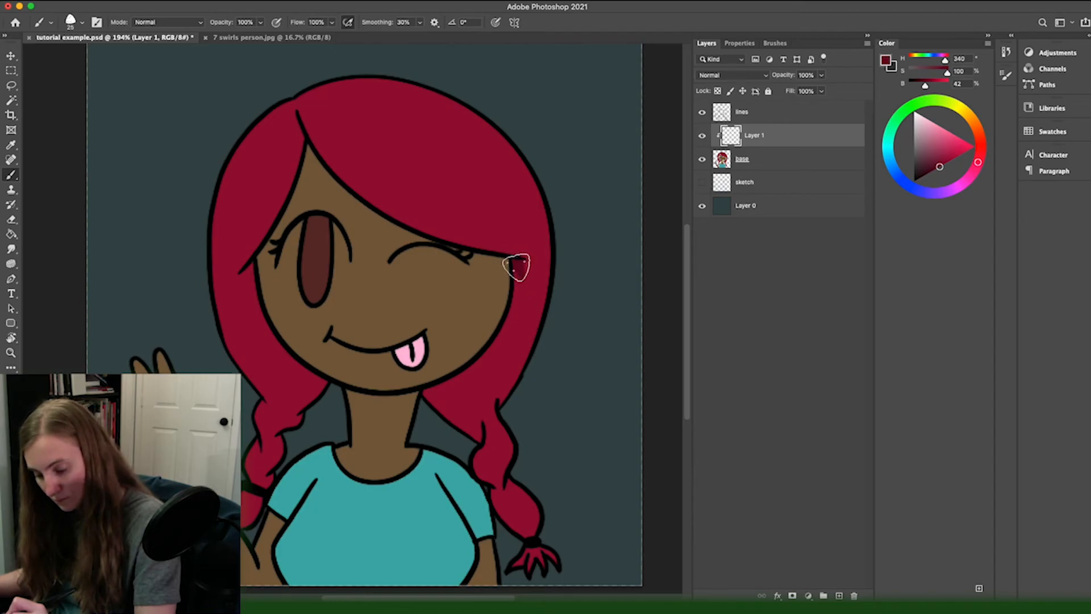
Step: Paint dark red shadows on the hair along both sides of the face on the clipped layer, undoing one stray stroke
{"action": "mouse_move", "coordinate": [517, 261]}
{"action": "left_mouse_down"}
{"action": "mouse_move", "coordinate": [514, 290]}
{"action": "mouse_move", "coordinate": [510, 269]}
{"action": "mouse_move", "coordinate": [524, 267]}
{"action": "mouse_move", "coordinate": [480, 355]}
{"action": "left_mouse_up"}
{"action": "left_click_drag", "start_coordinate": [510, 312], "coordinate": [438, 389]}
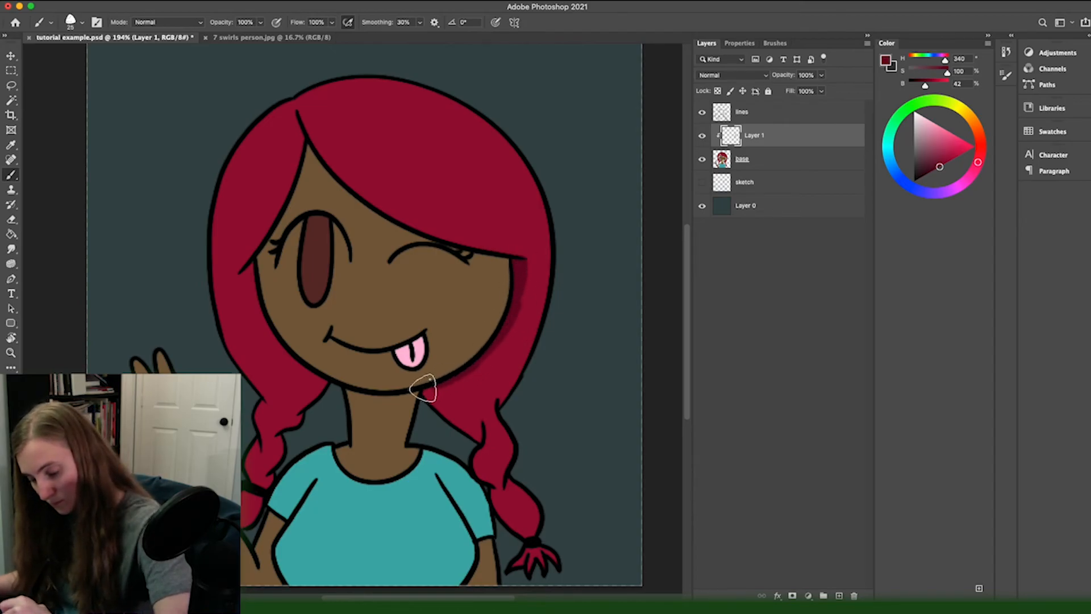
{"action": "left_click_drag", "start_coordinate": [538, 251], "coordinate": [478, 362]}
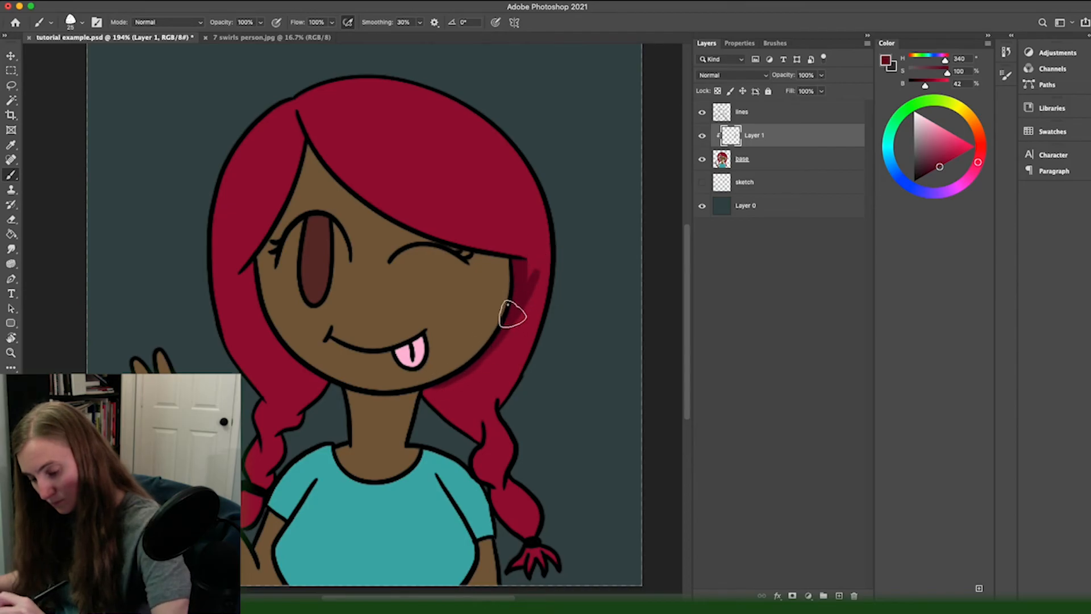
{"action": "key", "text": "super+z"}
{"action": "left_click_drag", "start_coordinate": [524, 261], "coordinate": [479, 363]}
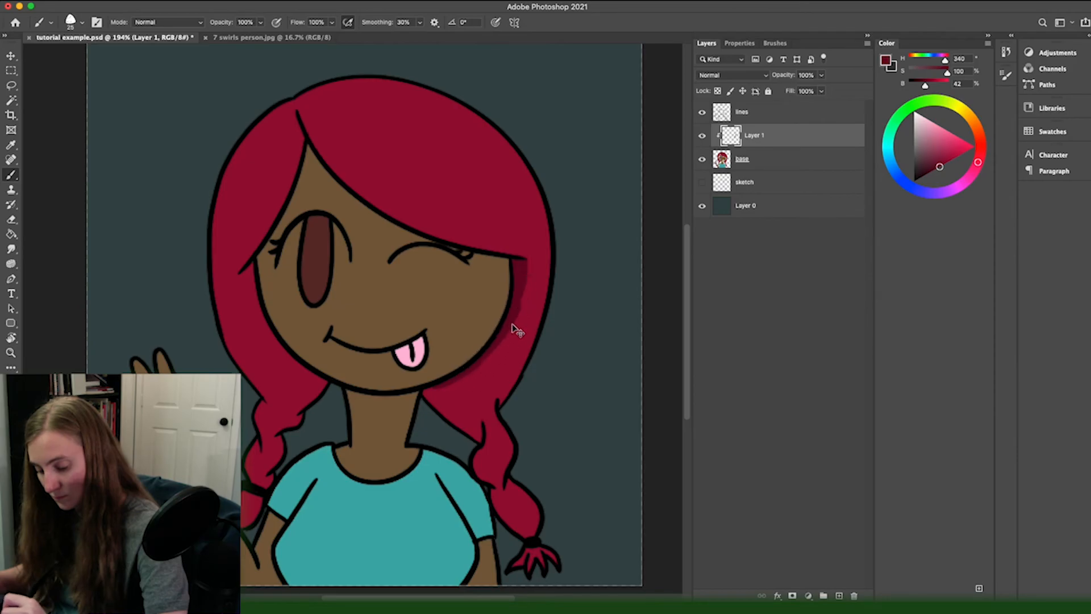
{"action": "left_click_drag", "start_coordinate": [493, 343], "coordinate": [535, 269]}
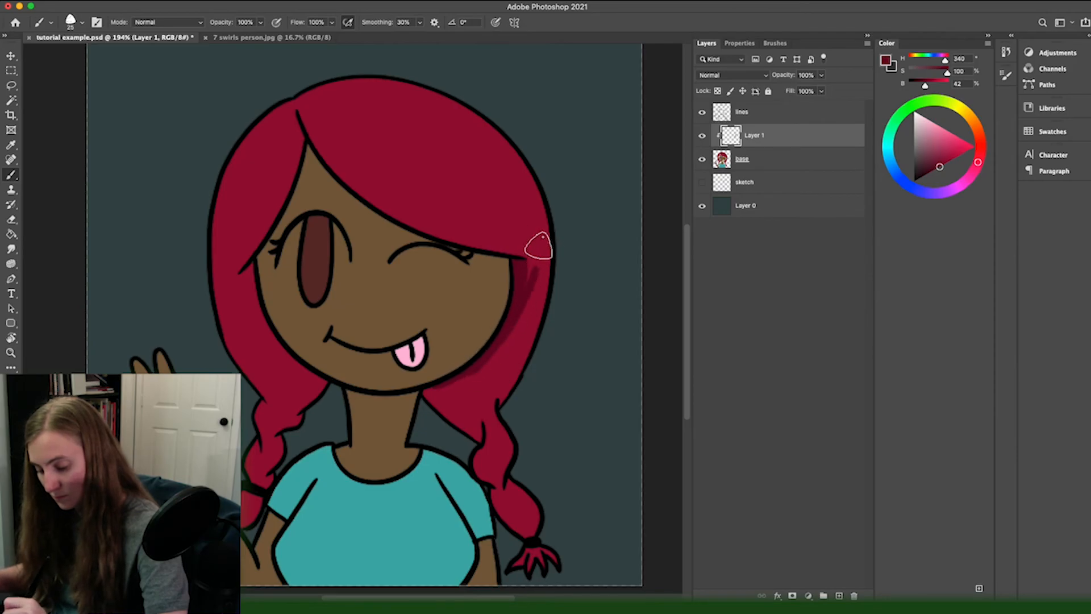
{"action": "left_click_drag", "start_coordinate": [442, 387], "coordinate": [506, 352]}
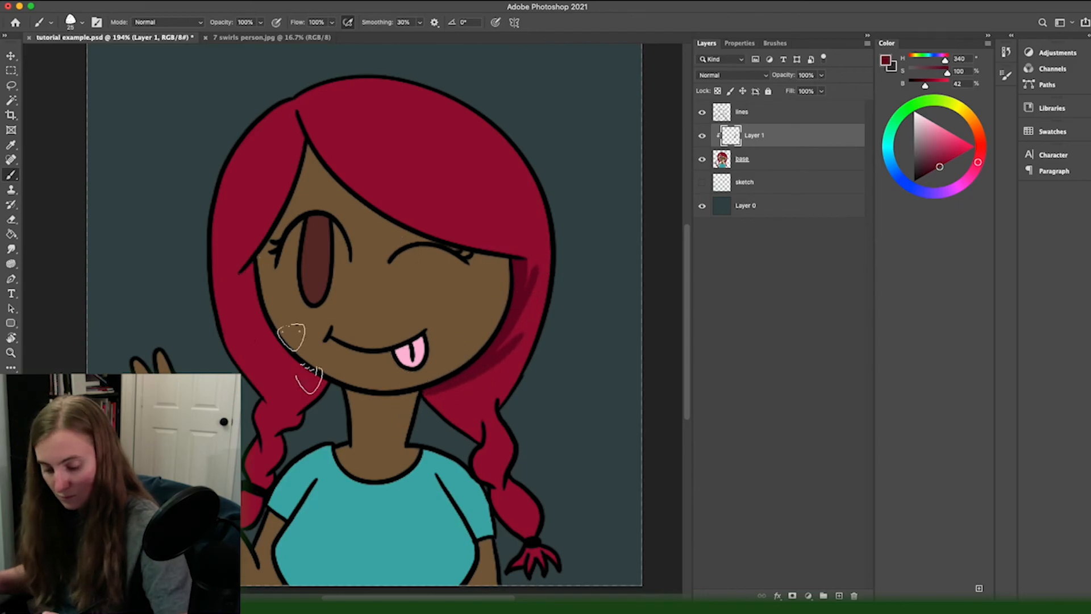
{"action": "left_click_drag", "start_coordinate": [322, 388], "coordinate": [246, 300]}
Step: Paint dark red strand shading across the fringe and crown, radiating from the parting and from the tip of the fringe
{"action": "left_click_drag", "start_coordinate": [300, 128], "coordinate": [231, 285]}
{"action": "mouse_move", "coordinate": [301, 118]}
{"action": "left_mouse_down"}
{"action": "mouse_move", "coordinate": [374, 199]}
{"action": "mouse_move", "coordinate": [430, 195]}
{"action": "left_mouse_up"}
{"action": "left_click_drag", "start_coordinate": [304, 111], "coordinate": [461, 190]}
{"action": "left_click_drag", "start_coordinate": [305, 102], "coordinate": [415, 105]}
{"action": "mouse_move", "coordinate": [307, 110]}
{"action": "left_mouse_down"}
{"action": "mouse_move", "coordinate": [390, 129]}
{"action": "mouse_move", "coordinate": [221, 183]}
{"action": "left_mouse_up"}
{"action": "left_click_drag", "start_coordinate": [297, 113], "coordinate": [244, 191]}
{"action": "left_click_drag", "start_coordinate": [299, 121], "coordinate": [257, 205]}
{"action": "left_click_drag", "start_coordinate": [547, 250], "coordinate": [493, 182]}
{"action": "mouse_move", "coordinate": [547, 252]}
{"action": "left_mouse_down"}
{"action": "mouse_move", "coordinate": [464, 195]}
{"action": "mouse_move", "coordinate": [427, 212]}
{"action": "left_mouse_up"}
{"action": "left_click_drag", "start_coordinate": [544, 254], "coordinate": [449, 231]}
{"action": "left_click_drag", "start_coordinate": [400, 83], "coordinate": [526, 174]}
Step: Paint dark red strand shadows on both braids with a smaller brush, and shade the hair above the outer braid with a larger one
{"action": "key", "text": "bracketleft"}
{"action": "key", "text": "bracketleft"}
{"action": "key", "text": "bracketleft"}
{"action": "key", "text": "bracketleft"}
{"action": "key", "text": "bracketleft"}
{"action": "left_click_drag", "start_coordinate": [303, 417], "coordinate": [287, 427]}
{"action": "left_click_drag", "start_coordinate": [267, 440], "coordinate": [254, 468]}
{"action": "mouse_move", "coordinate": [481, 439]}
{"action": "left_mouse_down"}
{"action": "mouse_move", "coordinate": [467, 420]}
{"action": "mouse_move", "coordinate": [491, 452]}
{"action": "left_mouse_up"}
{"action": "mouse_move", "coordinate": [500, 426]}
{"action": "left_mouse_down"}
{"action": "mouse_move", "coordinate": [505, 458]}
{"action": "mouse_move", "coordinate": [490, 476]}
{"action": "left_mouse_up"}
{"action": "left_click_drag", "start_coordinate": [495, 491], "coordinate": [503, 520]}
{"action": "left_click_drag", "start_coordinate": [526, 519], "coordinate": [510, 501]}
{"action": "key", "text": "bracketright"}
{"action": "key", "text": "bracketright"}
{"action": "left_click_drag", "start_coordinate": [473, 438], "coordinate": [445, 410]}
Step: Select the hair area from the base layer with the Magic Wand and return to the Brush on Layer 1
{"action": "key", "text": "w"}
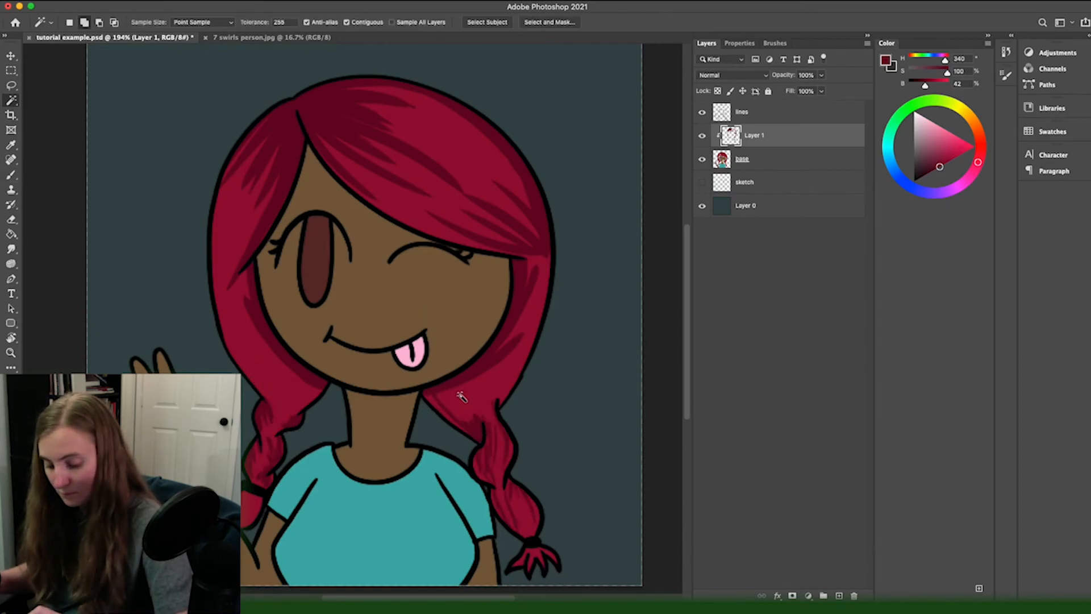
{"action": "left_click", "coordinate": [459, 394]}
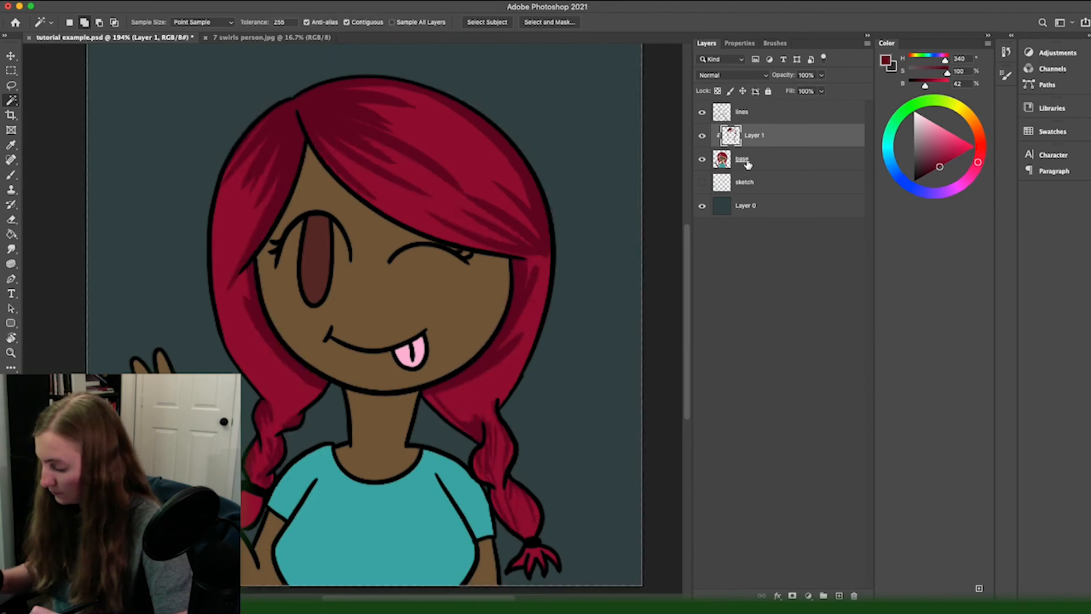
{"action": "left_click", "coordinate": [743, 166]}
{"action": "left_click", "coordinate": [461, 390]}
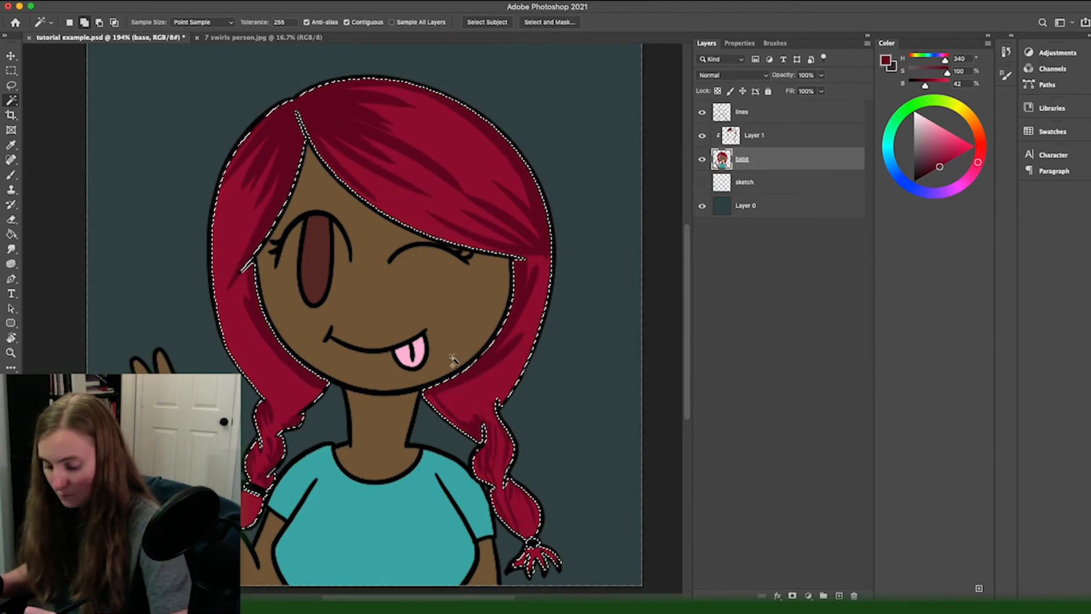
{"action": "key", "text": "alt+bracketright"}
{"action": "key", "text": "b"}
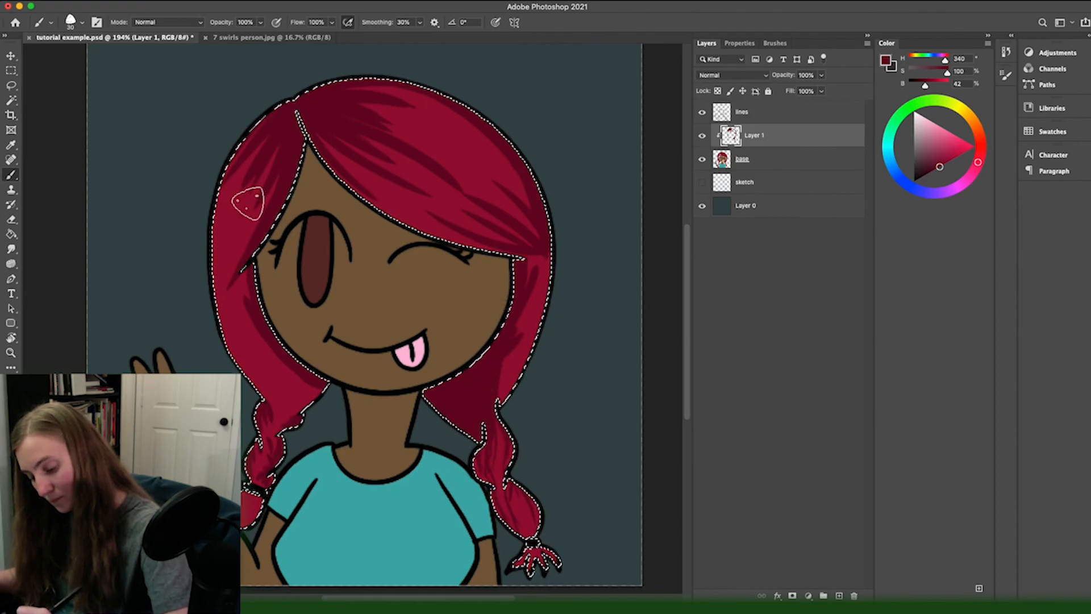
Step: Refine the hair shading inside the selection on Layer 1, alternating a 25 px eraser with the dark red brush
{"action": "key", "text": "e"}
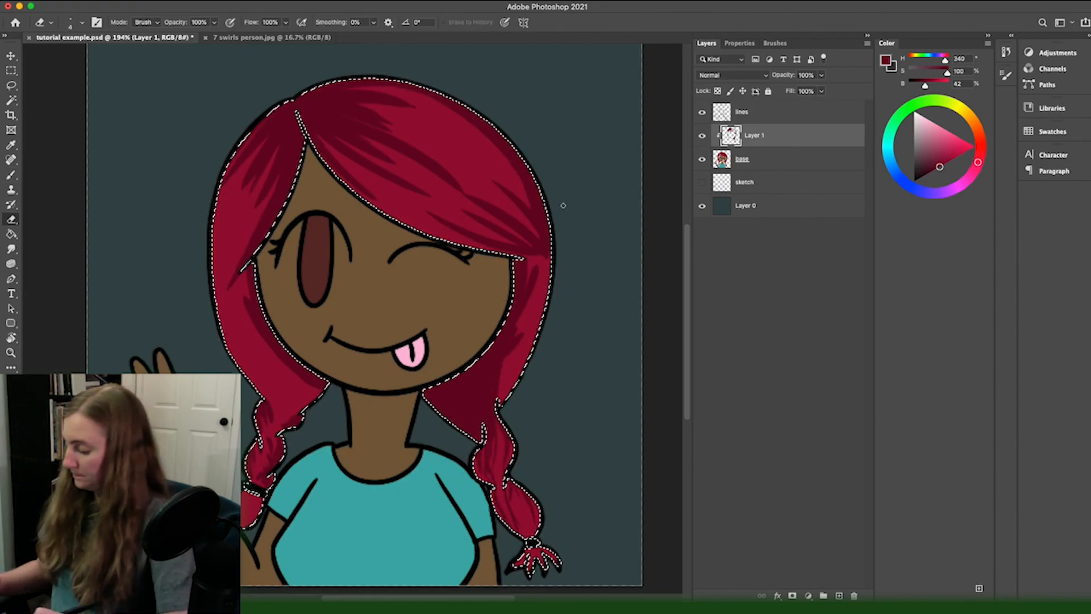
{"action": "key", "text": "bracketright"}
{"action": "key", "text": "bracketright"}
{"action": "key", "text": "bracketright"}
{"action": "key", "text": "bracketright"}
{"action": "key", "text": "bracketright"}
{"action": "key", "text": "bracketright"}
{"action": "key", "text": "bracketright"}
{"action": "key", "text": "bracketright"}
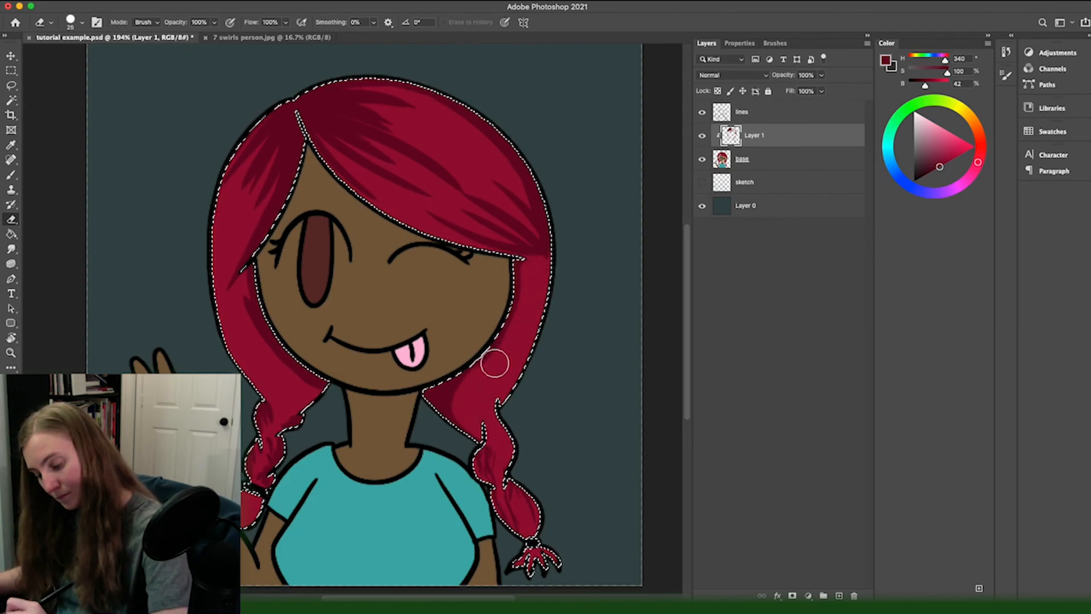
{"action": "key", "text": "b"}
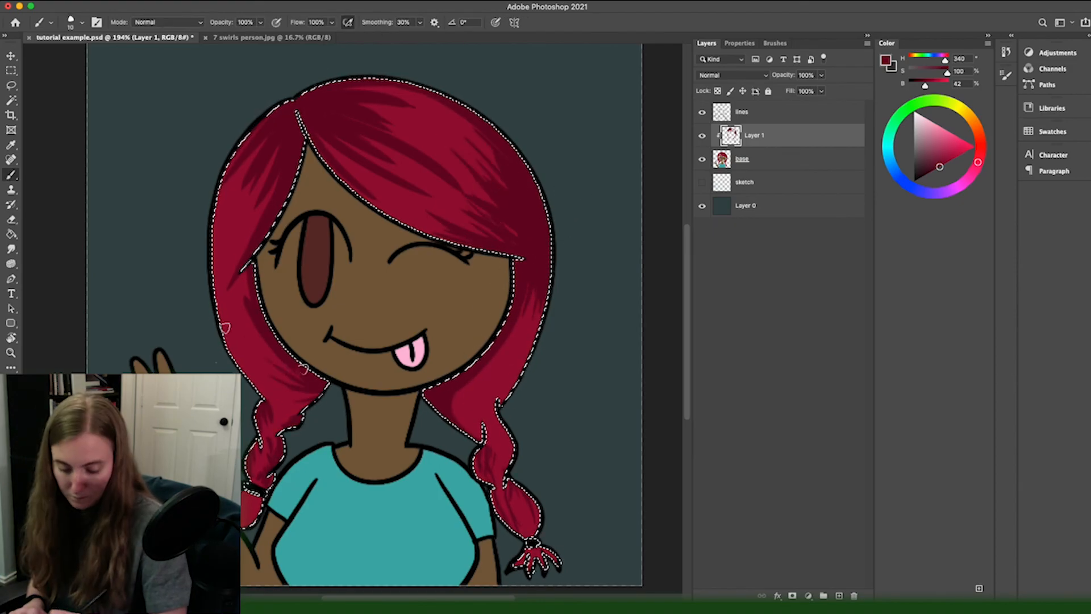
{"action": "key", "text": "e"}
{"action": "key", "text": "b"}
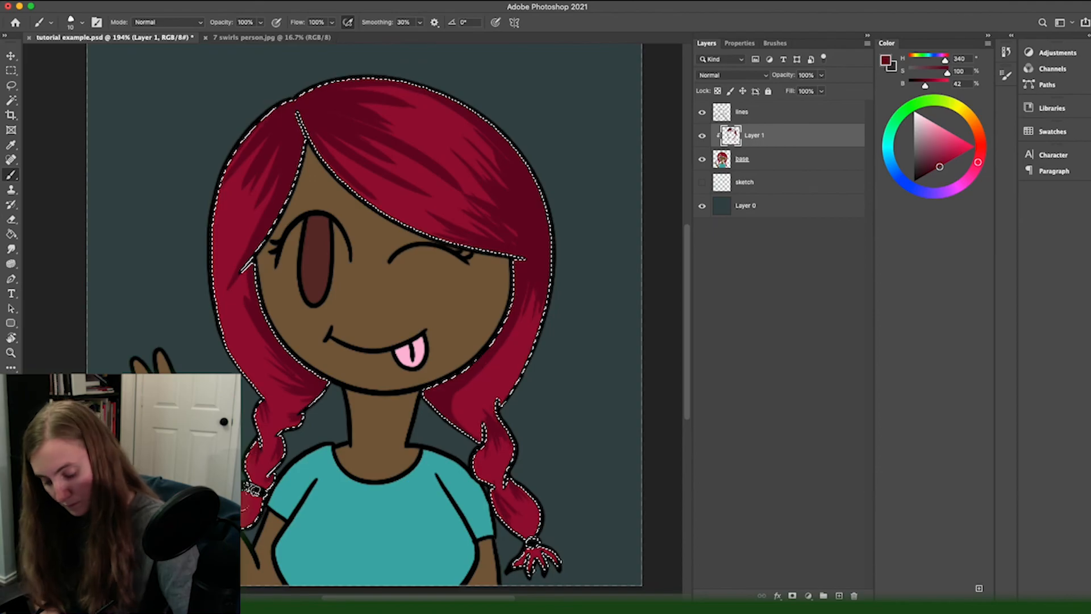
Step: Add a clipped layer for skin shading, pick a darker brown (hue 30, saturation 67, brightness 36), and select the skin from the base layer
{"action": "key", "text": "super+d"}
{"action": "left_click", "coordinate": [839, 595]}
{"action": "key", "text": "i"}
{"action": "left_click", "coordinate": [481, 255]}
{"action": "left_click", "coordinate": [742, 182]}
{"action": "key", "text": "w"}
{"action": "left_click", "coordinate": [335, 327]}
{"action": "left_click", "coordinate": [755, 136]}
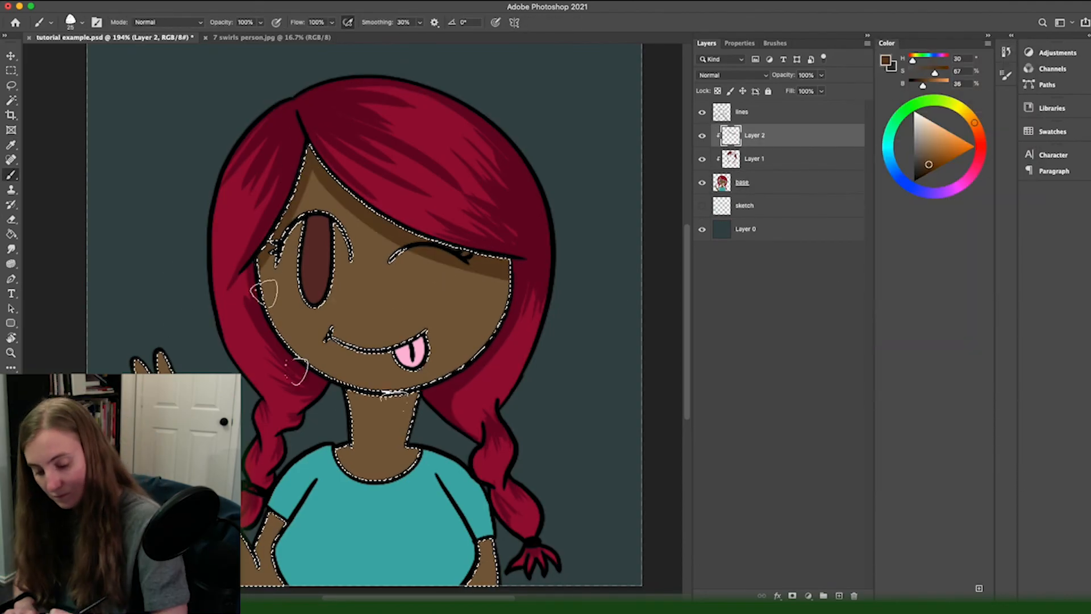
Step: Paint dark brown shadows on the neck and arms on Layer 2
{"action": "left_click_drag", "start_coordinate": [351, 415], "coordinate": [408, 467]}
{"action": "left_click_drag", "start_coordinate": [482, 543], "coordinate": [476, 584]}
{"action": "key", "text": "super+plus"}
{"action": "scroll", "coordinate": [293, 361], "scroll_direction": "down", "scroll_amount": 5}
{"action": "left_click_drag", "start_coordinate": [280, 318], "coordinate": [336, 415]}
Step: Clear the selection and add fine dark brown shading to the raised hand with a smaller brush
{"action": "key", "text": "bracketleft"}
{"action": "key", "text": "bracketleft"}
{"action": "key", "text": "bracketleft"}
{"action": "key", "text": "super+d"}
{"action": "left_click_drag", "start_coordinate": [247, 249], "coordinate": [254, 285]}
{"action": "left_click_drag", "start_coordinate": [236, 189], "coordinate": [259, 242]}
{"action": "left_click_drag", "start_coordinate": [259, 181], "coordinate": [274, 237]}
Step: Add a clipped layer for shirt shading, pick darker teal (hue 179, saturation 73, brightness 47), and select the shirt from the base layer
{"action": "left_click", "coordinate": [838, 595]}
{"action": "key", "text": "i"}
{"action": "left_click", "coordinate": [743, 205]}
{"action": "left_click", "coordinate": [365, 455]}
{"action": "left_click", "coordinate": [755, 135]}
Step: Paint darker teal shadows along both sides of the shirt on Layer 3, and clear the selection
{"action": "key", "text": "e"}
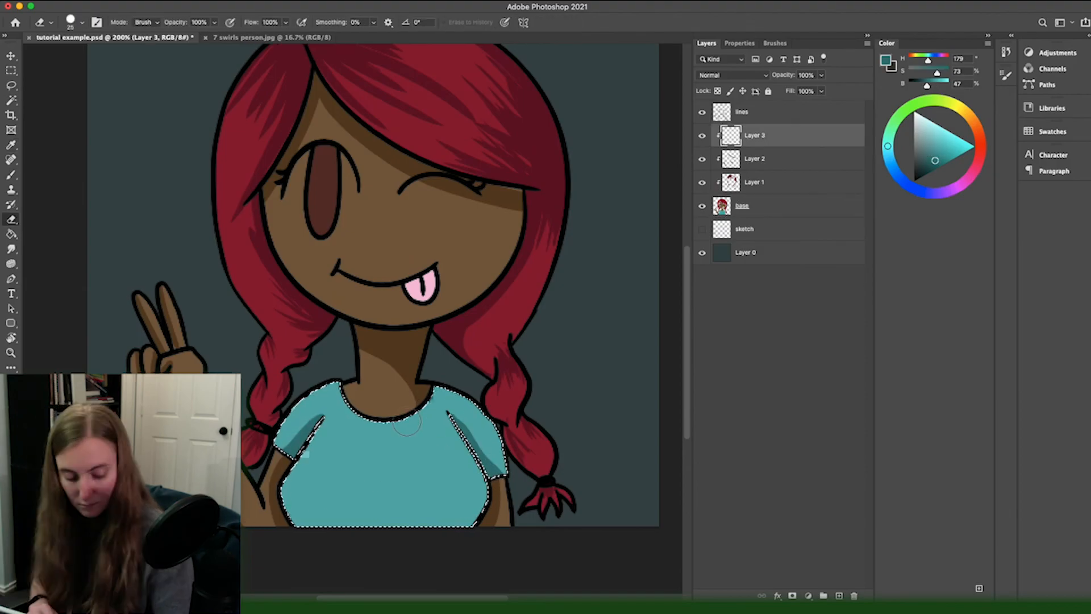
{"action": "key", "text": "b"}
{"action": "left_click_drag", "start_coordinate": [490, 455], "coordinate": [440, 525]}
{"action": "left_click_drag", "start_coordinate": [284, 475], "coordinate": [310, 526]}
{"action": "key", "text": "super+0"}
{"action": "key", "text": "super+d"}
Step: Add a new clipped layer above Layer 2 and shade the tongue with darker pink (hue 333, saturation 43, brightness 82)
{"action": "left_click", "coordinate": [754, 159]}
{"action": "left_click", "coordinate": [839, 596]}
{"action": "left_click_drag", "start_coordinate": [387, 359], "coordinate": [411, 348]}
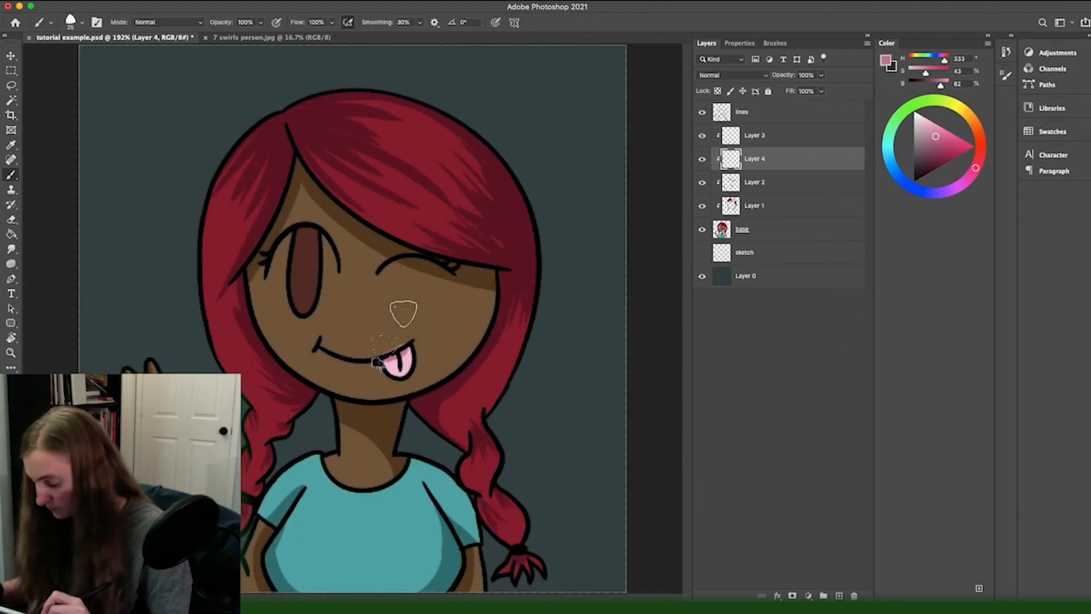
Step: Add another clipped layer, select the iris from the base layer, and paint a darker red-brown shadow inside it
{"action": "left_click", "coordinate": [839, 596]}
{"action": "key", "text": "w"}
{"action": "left_click", "coordinate": [742, 252]}
{"action": "left_click", "coordinate": [310, 290]}
{"action": "key", "text": "b"}
{"action": "left_click_drag", "start_coordinate": [316, 230], "coordinate": [297, 310]}
Step: Darken the background edges on Layer 0 with the Soft Round Pressure Opacity and Flow brush in dark teal (hue 180, brightness 17), and save
{"action": "left_click", "coordinate": [746, 299]}
{"action": "left_click", "coordinate": [775, 43]}
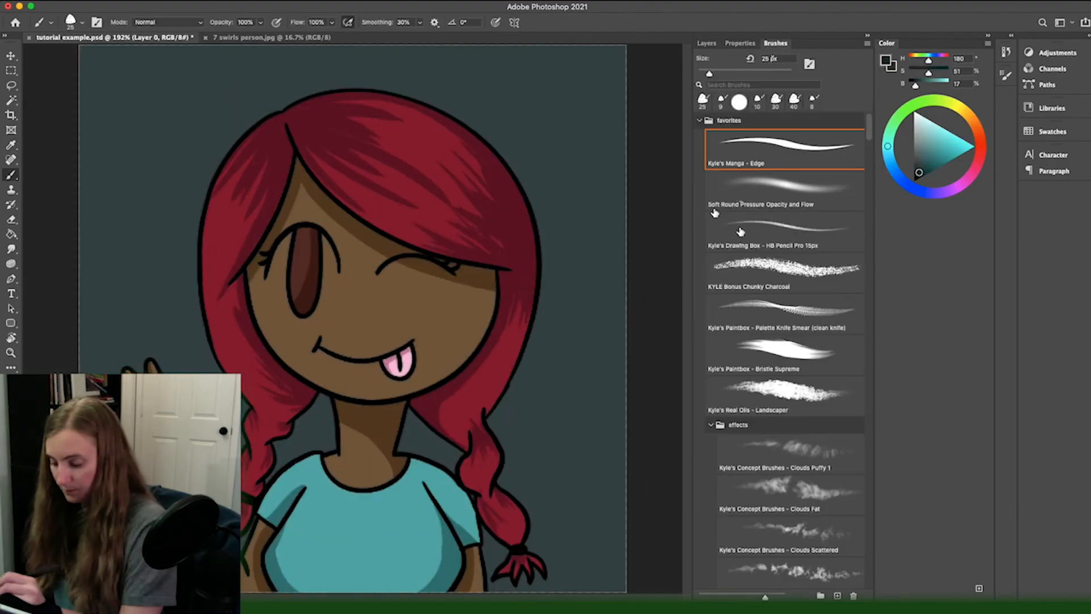
{"action": "left_click", "coordinate": [739, 196]}
{"action": "left_click", "coordinate": [706, 44]}
{"action": "key", "text": "super+minus"}
{"action": "left_click_drag", "start_coordinate": [495, 207], "coordinate": [151, 377]}
{"action": "key", "text": "super+0"}
{"action": "key", "text": "super+s"}
Step: Sign the artist's name in white on a new layer above the lines using Kyle's Manga - Edge brush, and adjust it with Free Transform
{"action": "left_click", "coordinate": [775, 44]}
{"action": "left_click", "coordinate": [784, 149]}
{"action": "left_click", "coordinate": [707, 44]}
{"action": "left_click", "coordinate": [741, 112]}
{"action": "left_click", "coordinate": [839, 595]}
{"action": "mouse_move", "coordinate": [548, 537]}
{"action": "left_mouse_down"}
{"action": "mouse_move", "coordinate": [594, 566]}
{"action": "mouse_move", "coordinate": [580, 558]}
{"action": "left_mouse_up"}
{"action": "key", "text": "super+t"}
{"action": "key", "text": "Return"}
{"action": "key", "text": "super+minus"}
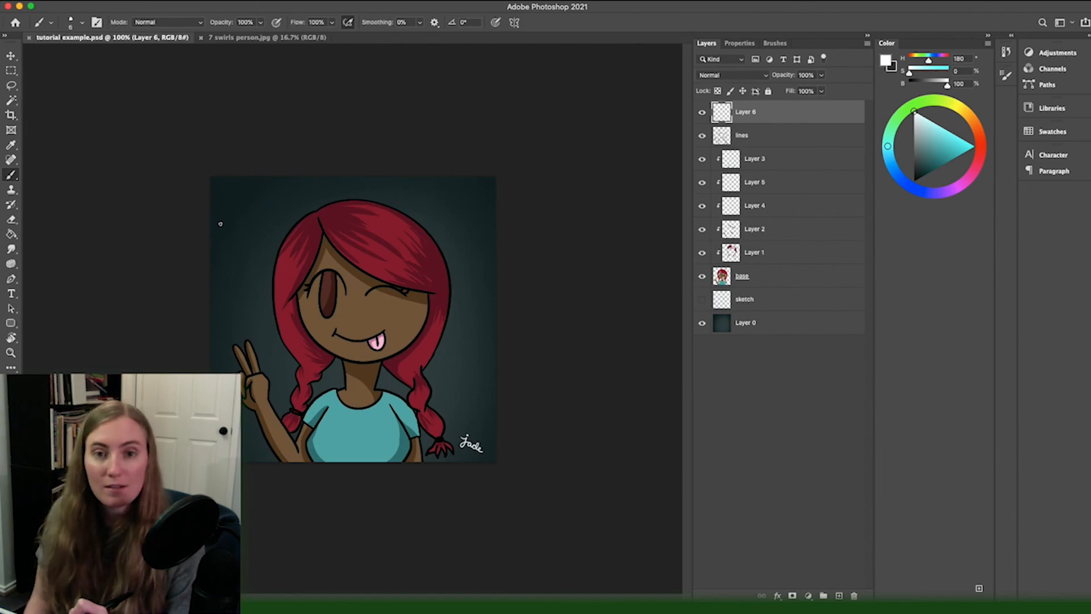
Step: Save a JPEG copy named tutorial example.jpg at quality 12 (Maximum) with the Progressive format option
{"action": "left_click", "coordinate": [96, 11]}
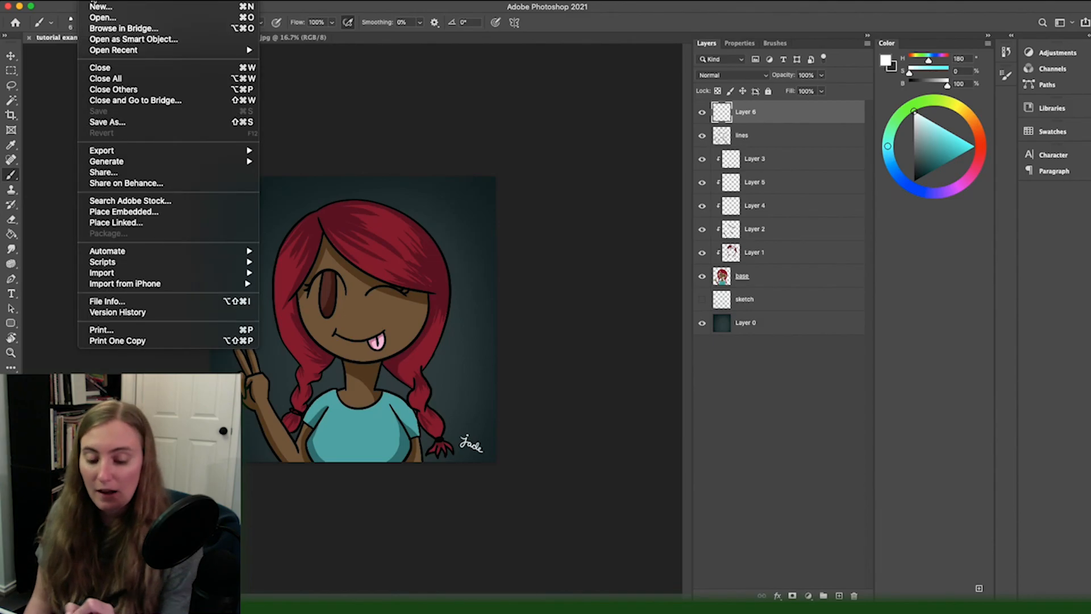
{"action": "left_click", "coordinate": [100, 119]}
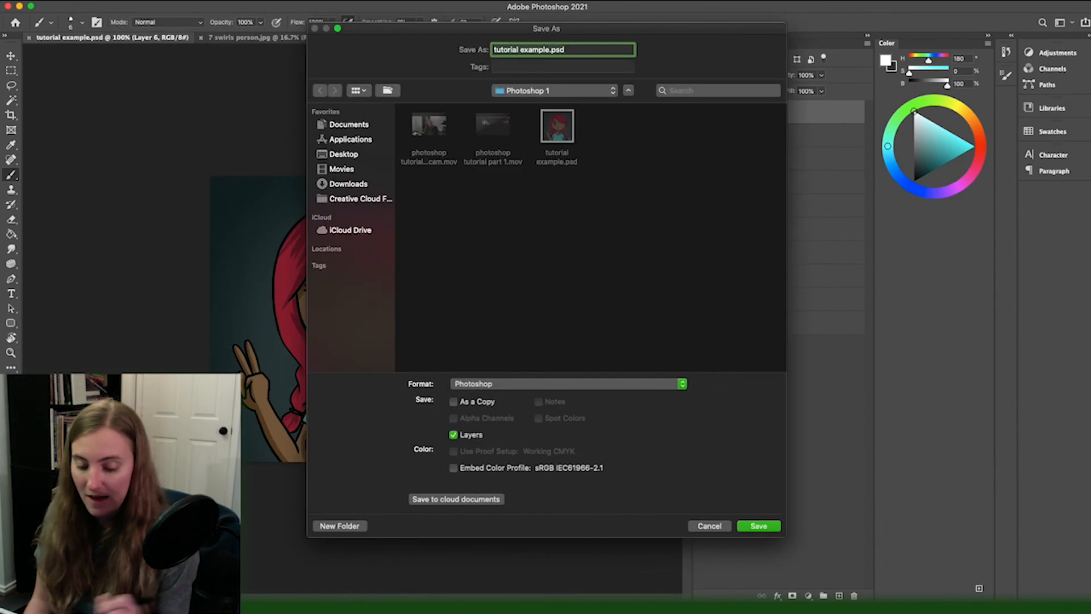
{"action": "left_click", "coordinate": [458, 385]}
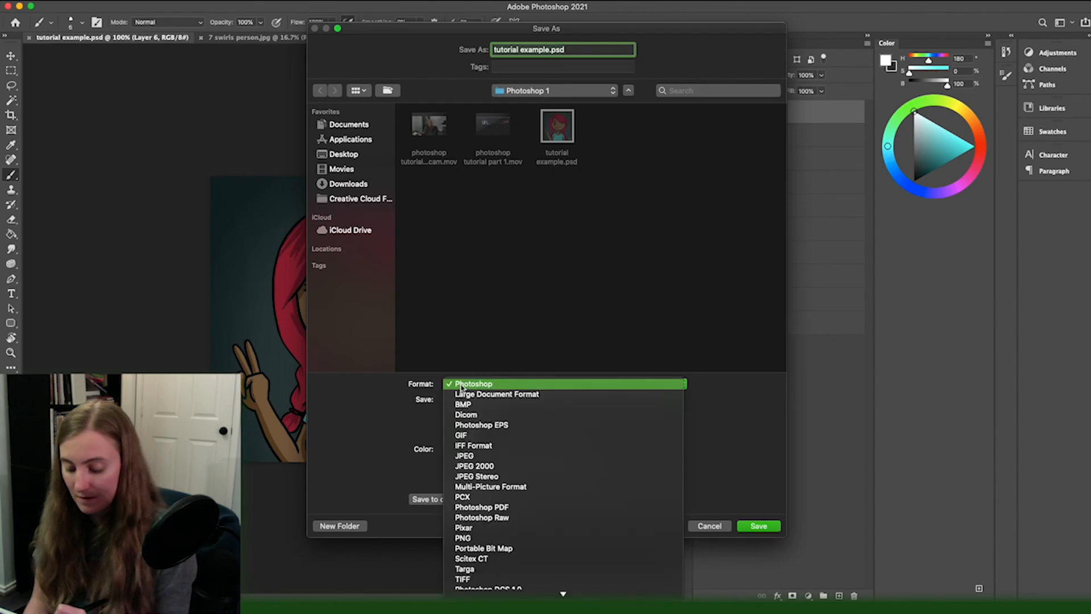
{"action": "left_click", "coordinate": [461, 386]}
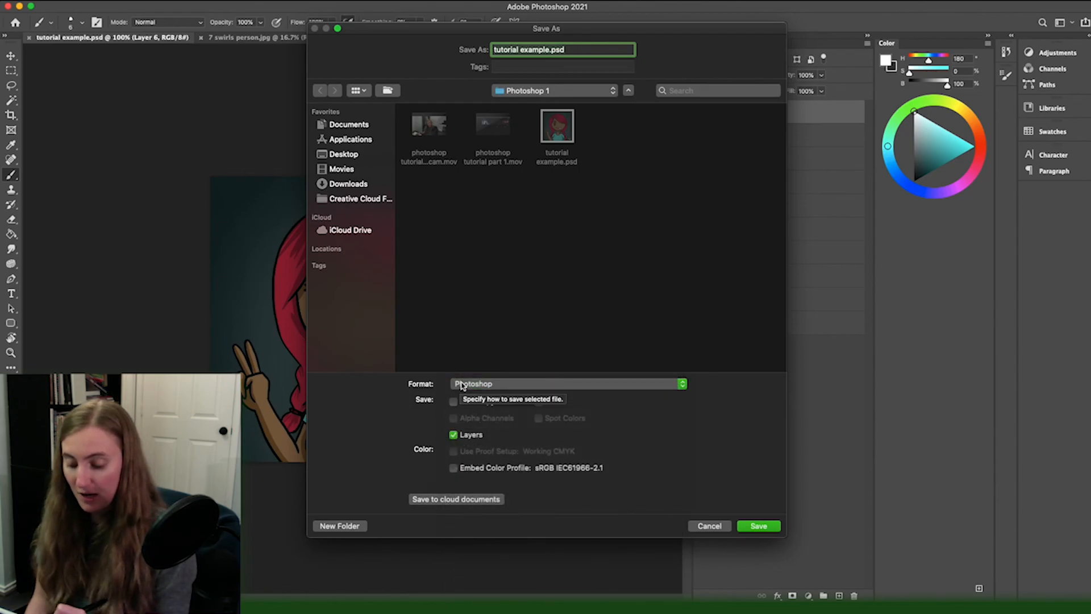
{"action": "left_click", "coordinate": [459, 387]}
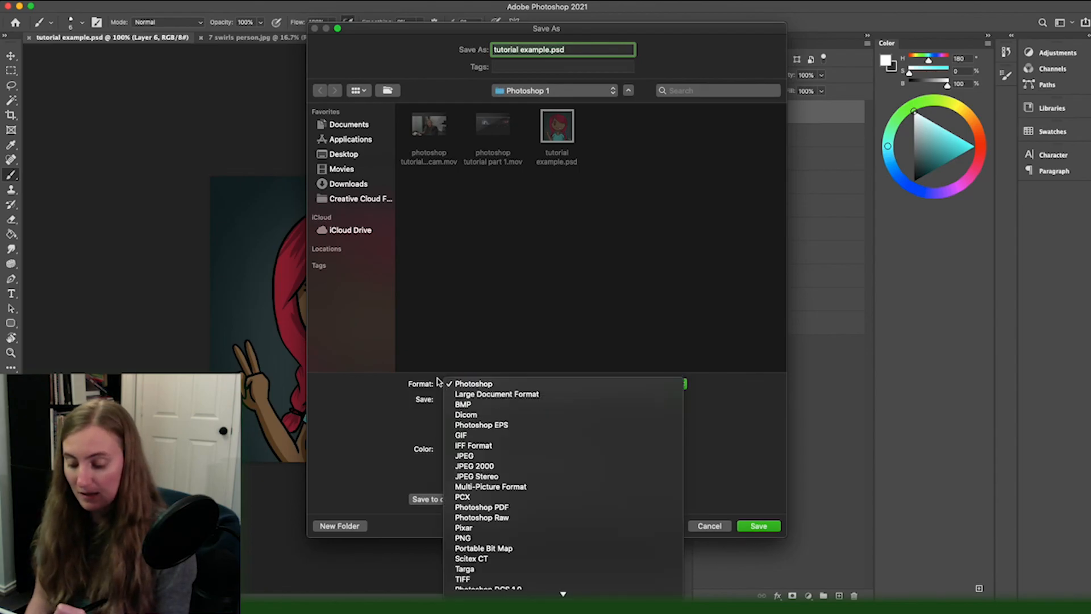
{"action": "left_click", "coordinate": [457, 457]}
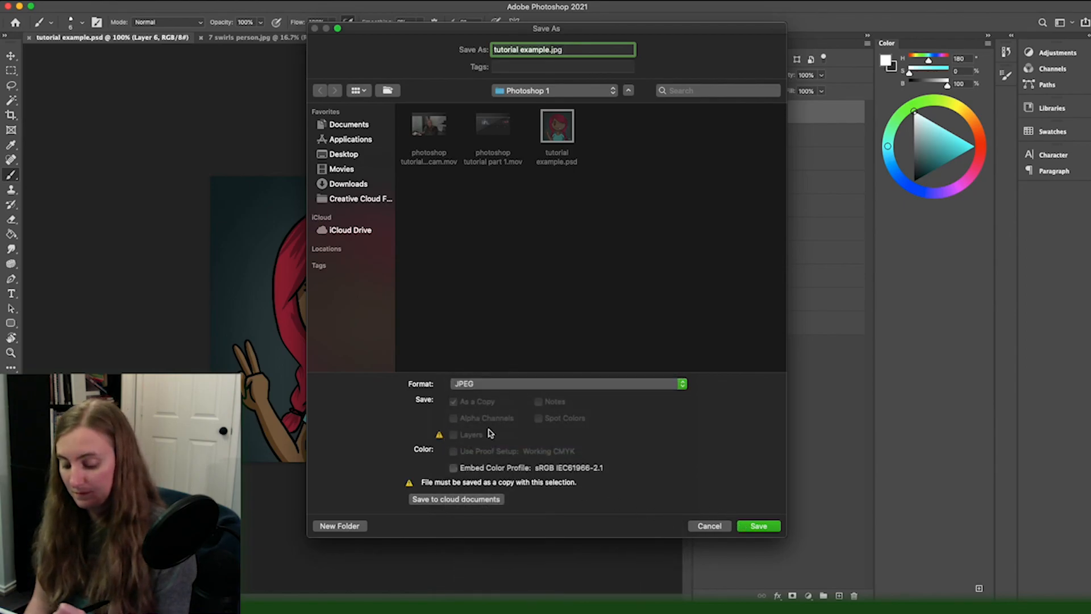
{"action": "left_click", "coordinate": [756, 527]}
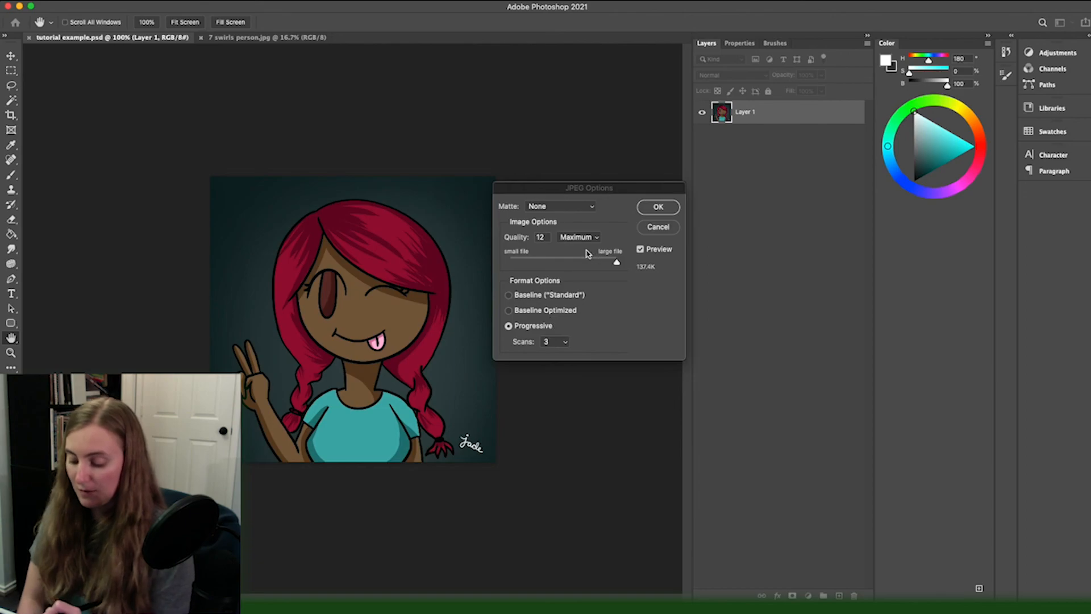
{"action": "left_click_drag", "start_coordinate": [584, 263], "coordinate": [633, 279]}
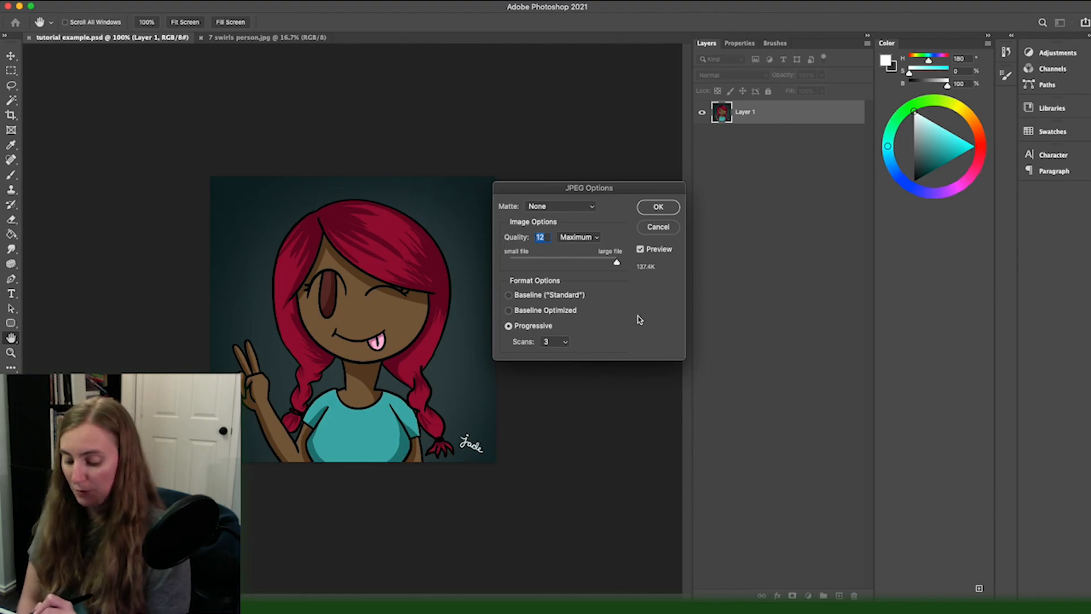
{"action": "left_click", "coordinate": [658, 207]}
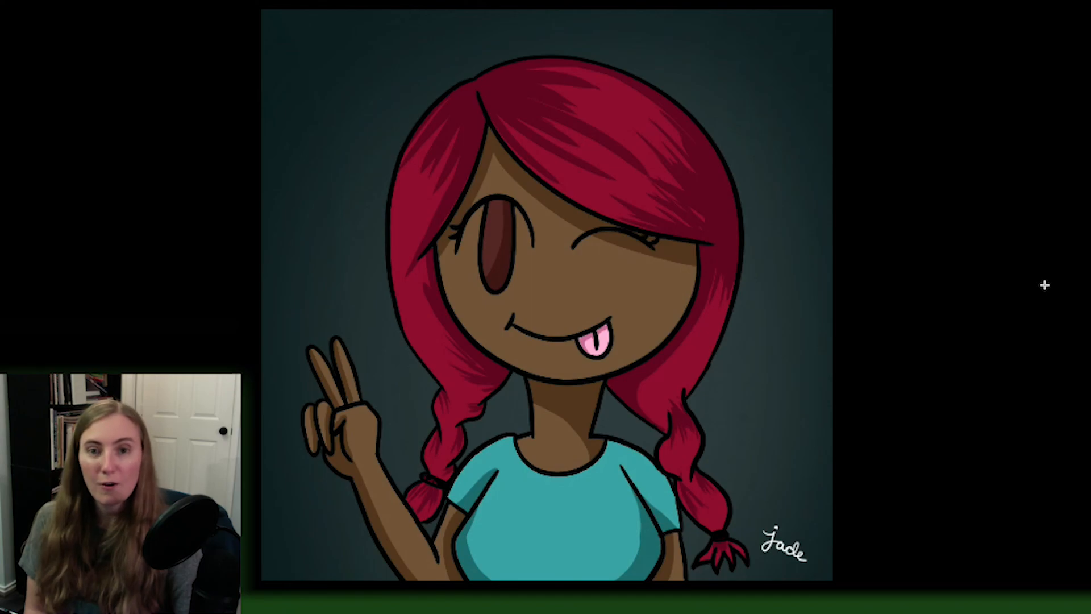